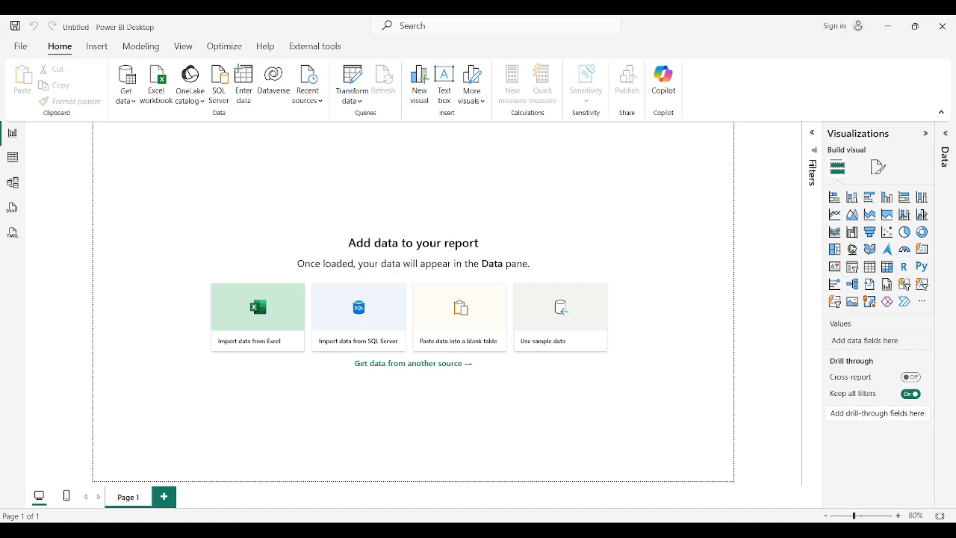
Open the full list of data source connectors for importing data into the report.
{"action": "left_click", "coordinate": [126, 99]}
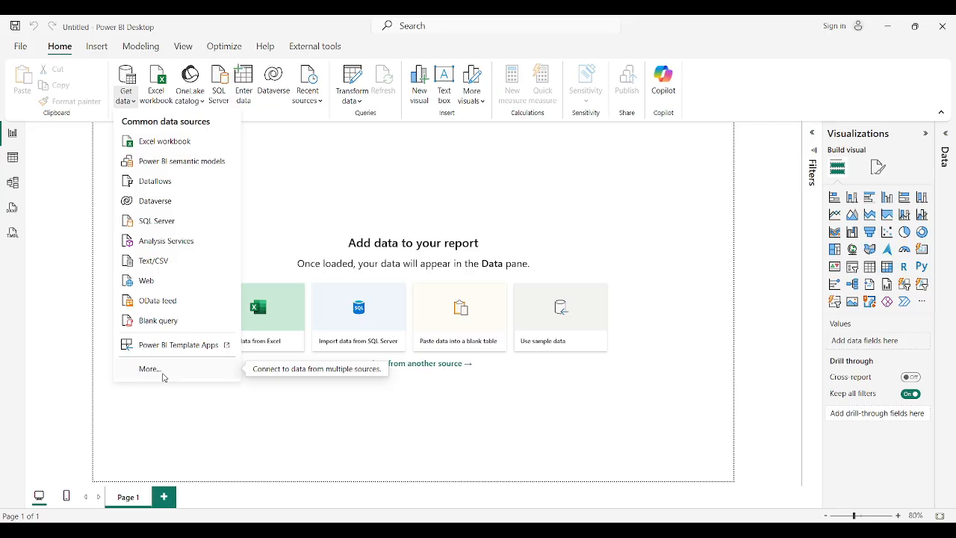
{"action": "left_click", "coordinate": [263, 188]}
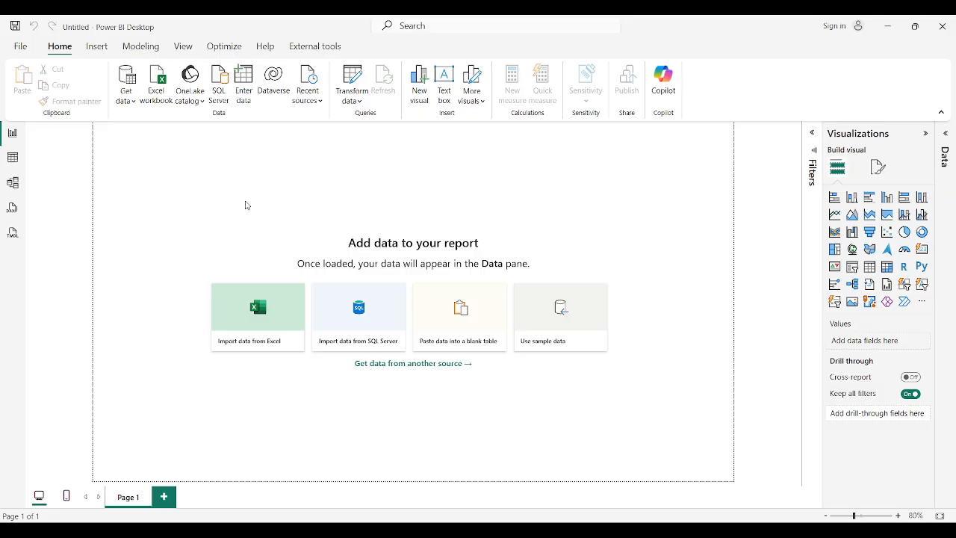
{"action": "left_click", "coordinate": [128, 99]}
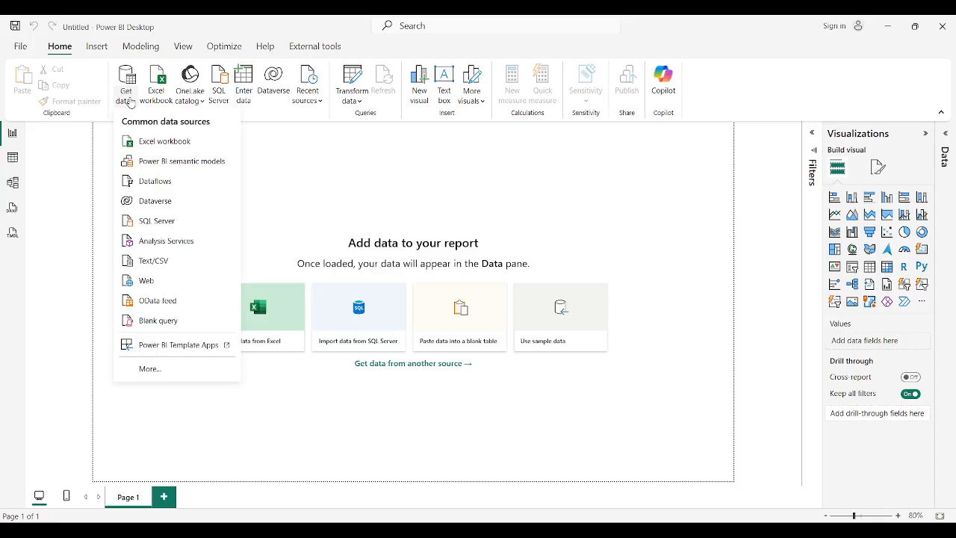
{"action": "left_click", "coordinate": [156, 369]}
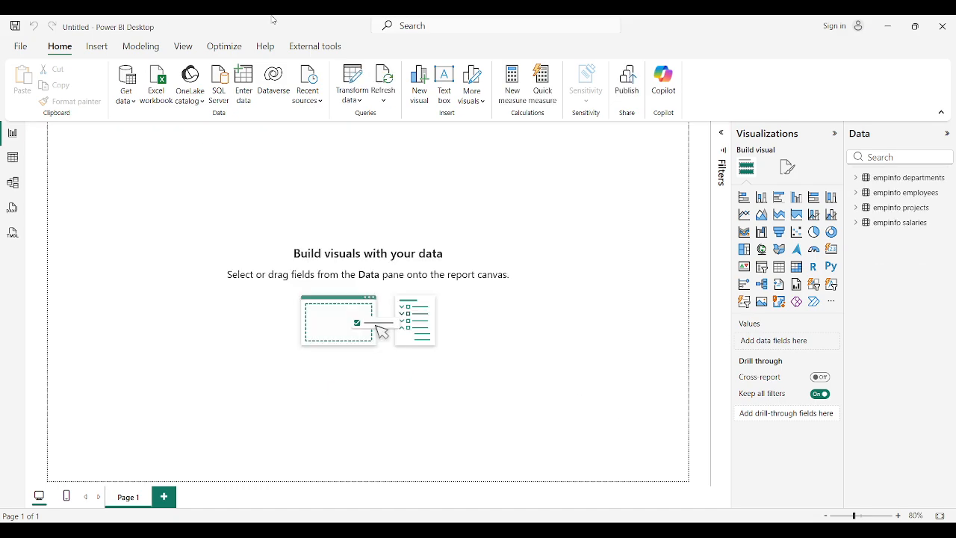
Expand the empinfo departments, employees, projects and salaries tables to examine their fields.
{"action": "left_click", "coordinate": [857, 179]}
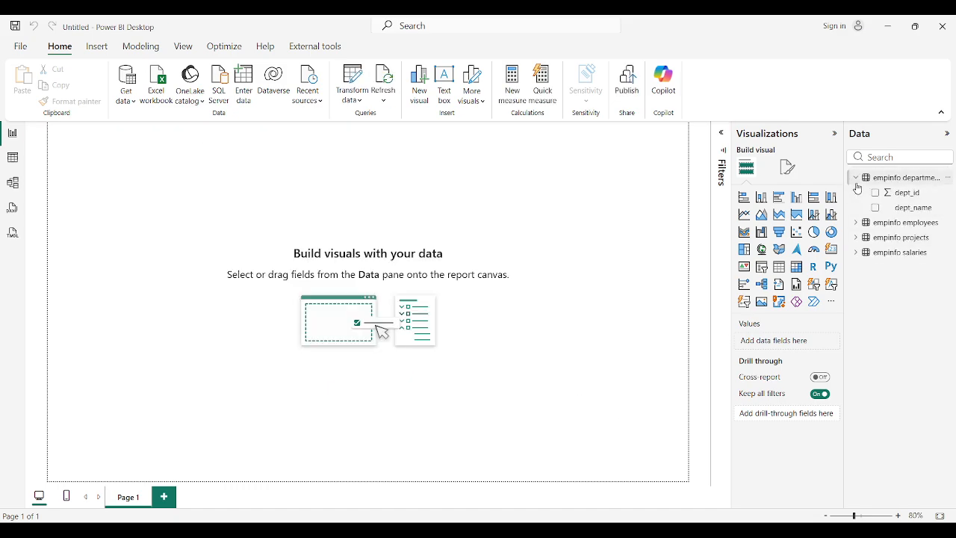
{"action": "left_click", "coordinate": [856, 223]}
{"action": "left_click", "coordinate": [855, 313]}
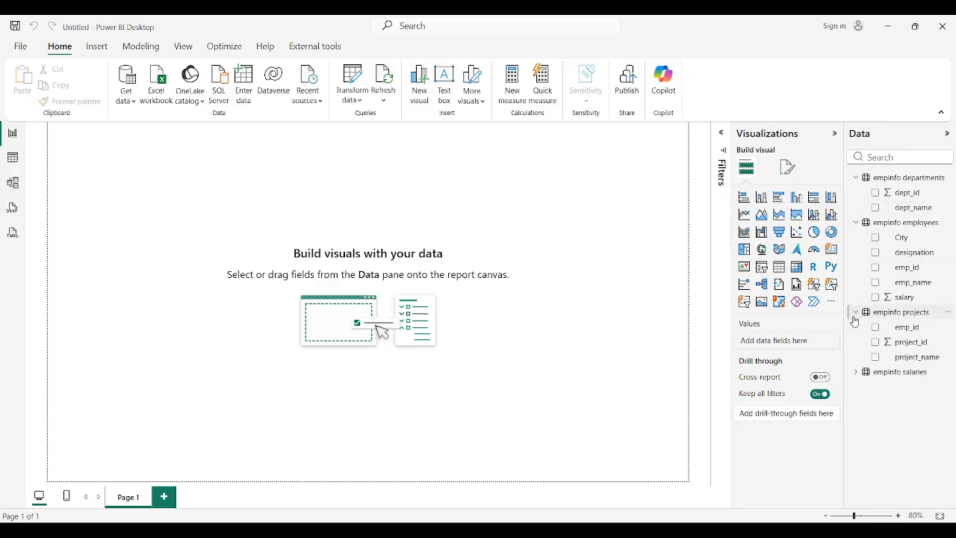
{"action": "left_click", "coordinate": [857, 372]}
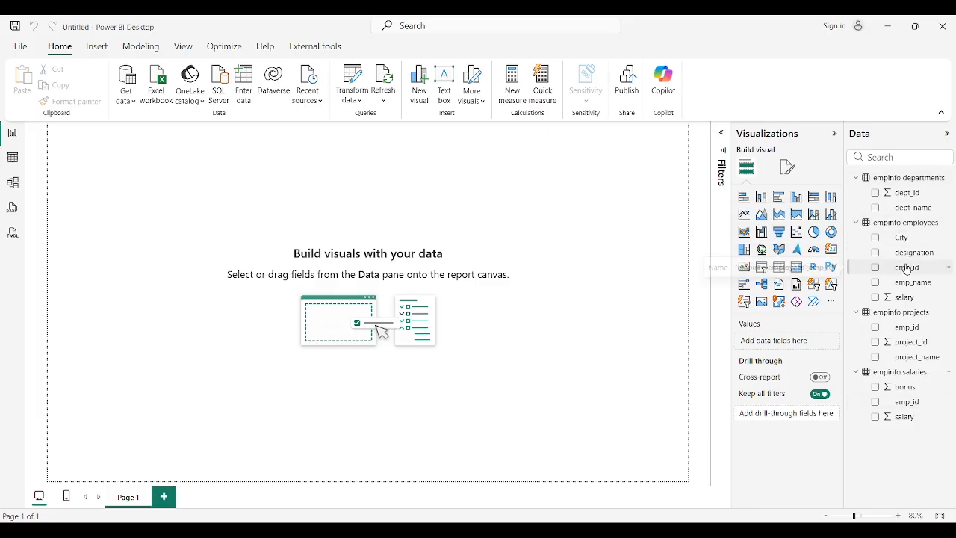
Examine the rows of the employees, projects, salaries and departments tables in Table view.
{"action": "left_click", "coordinate": [13, 158]}
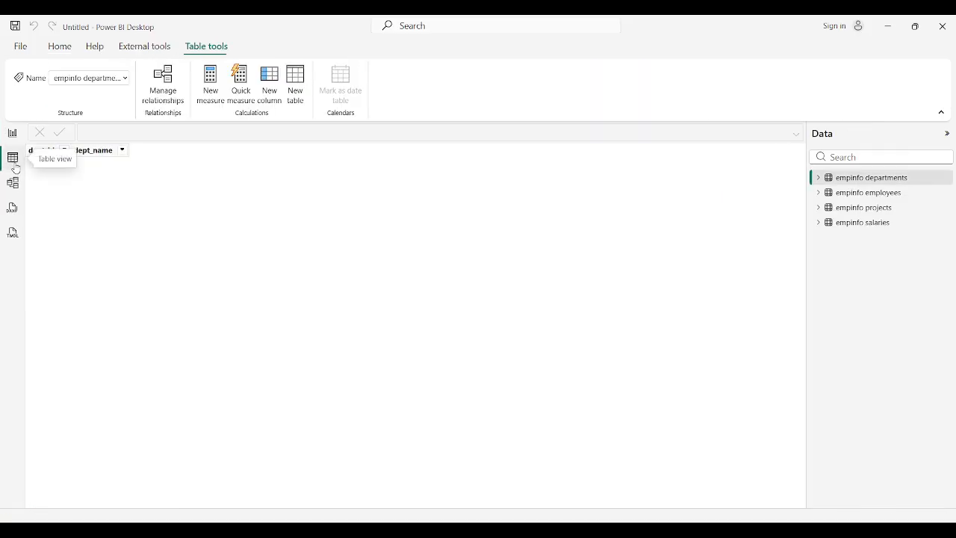
{"action": "left_click", "coordinate": [892, 200]}
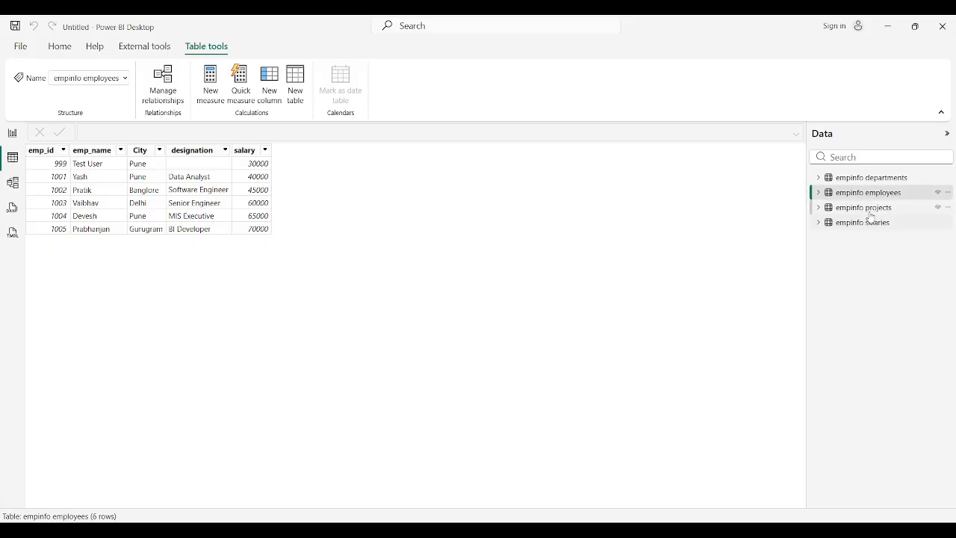
{"action": "left_click", "coordinate": [868, 210]}
{"action": "left_click", "coordinate": [868, 225]}
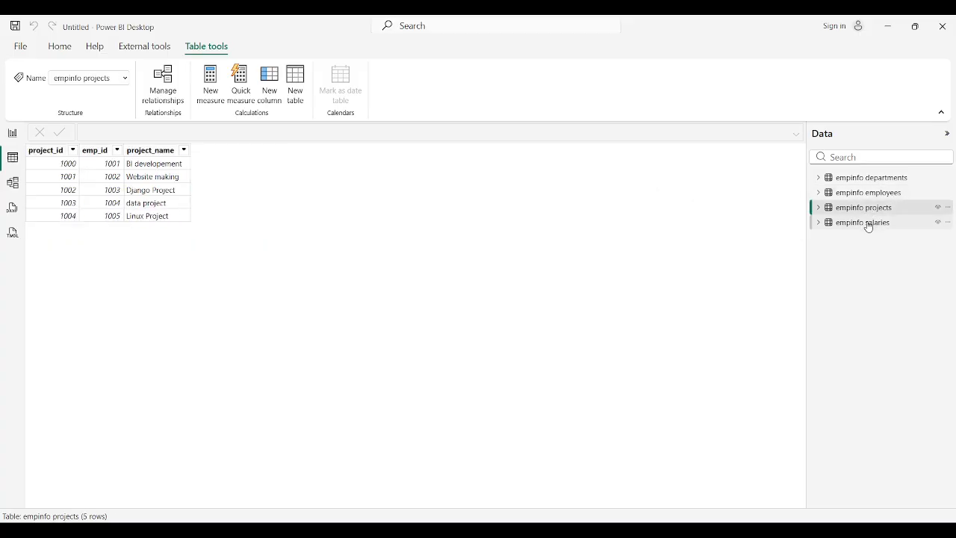
{"action": "left_click", "coordinate": [862, 180]}
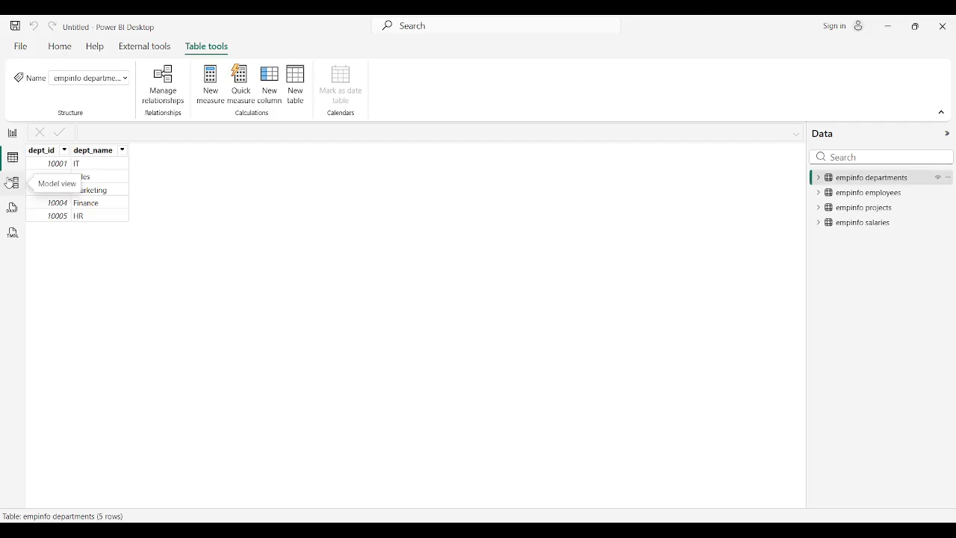
In Model view, place the salaries card below the employees card and shift the employees and projects cards leftward.
{"action": "left_click", "coordinate": [11, 182]}
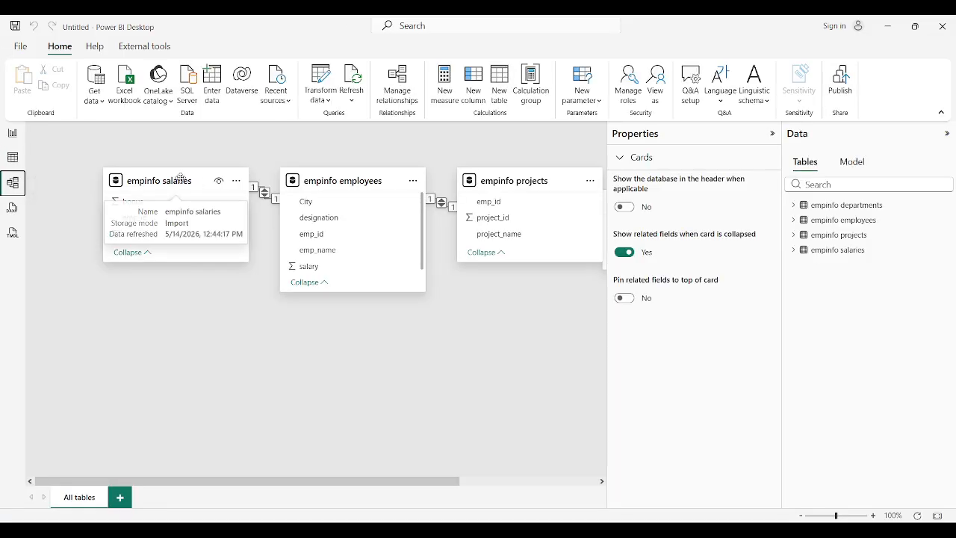
{"action": "left_click_drag", "start_coordinate": [180, 177], "coordinate": [57, 337]}
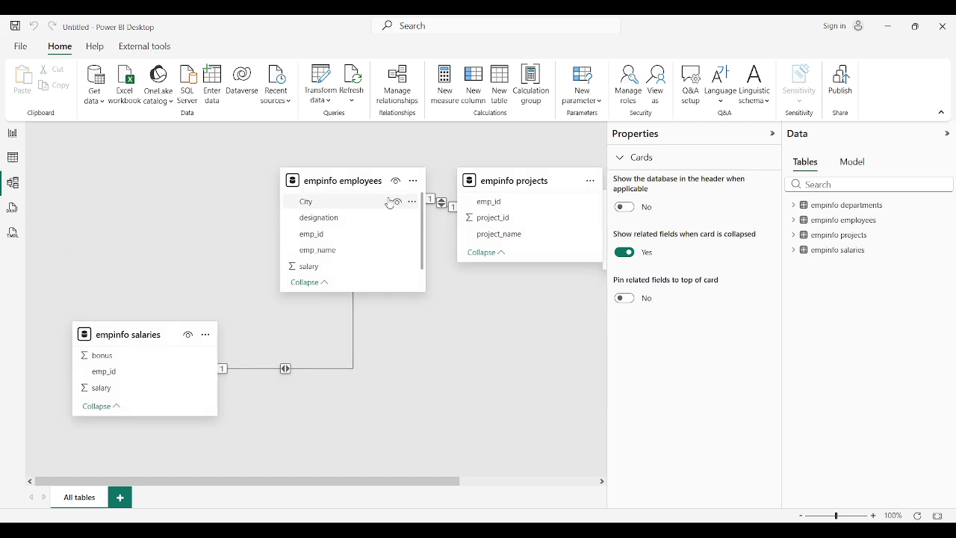
{"action": "left_click_drag", "start_coordinate": [332, 181], "coordinate": [269, 155]}
{"action": "left_click_drag", "start_coordinate": [542, 172], "coordinate": [513, 173]}
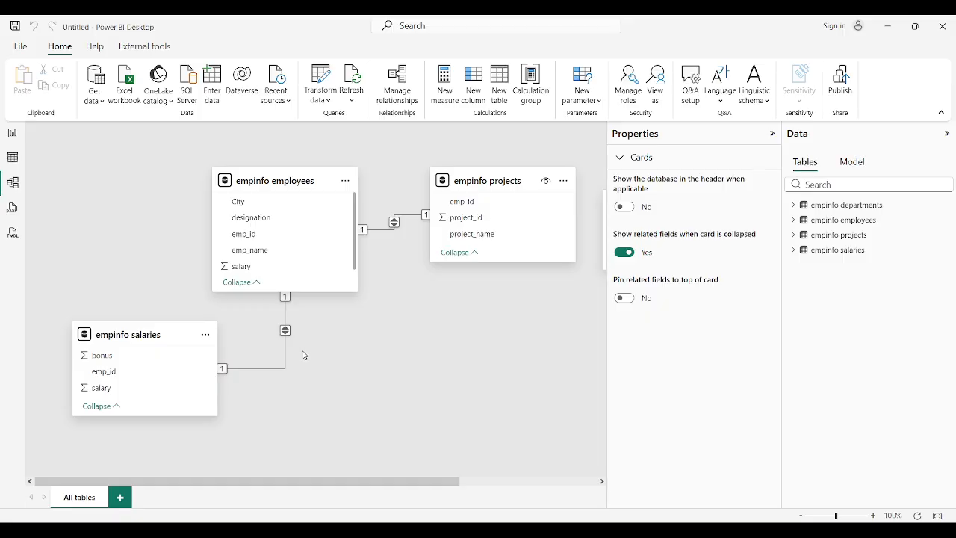
Select the salaries–employees relationship and bring the employees, projects and departments cards closer together in the diagram.
{"action": "left_click", "coordinate": [285, 369]}
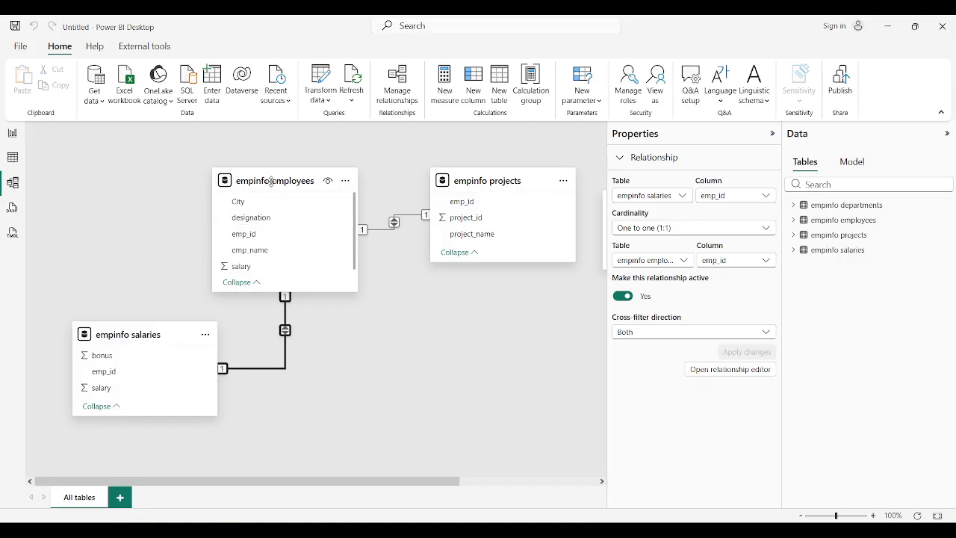
{"action": "mouse_move", "coordinate": [271, 173]}
{"action": "left_mouse_down"}
{"action": "mouse_move", "coordinate": [229, 171]}
{"action": "mouse_move", "coordinate": [239, 159]}
{"action": "mouse_move", "coordinate": [262, 159]}
{"action": "left_mouse_up"}
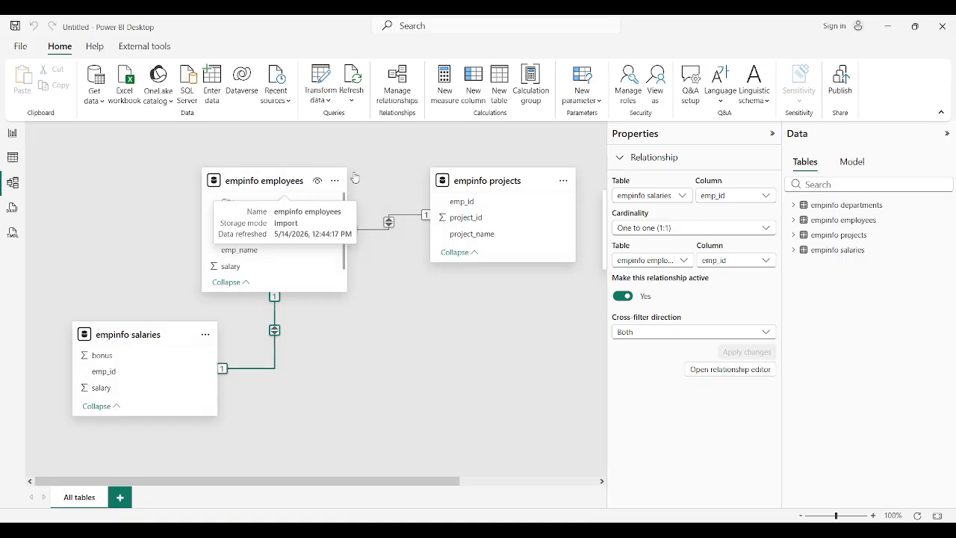
{"action": "left_click_drag", "start_coordinate": [508, 180], "coordinate": [457, 186]}
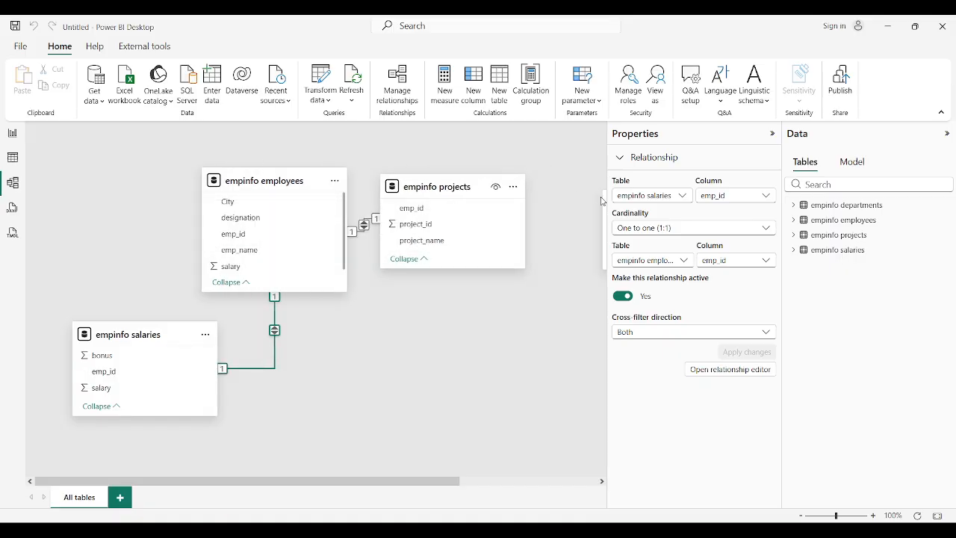
{"action": "left_click_drag", "start_coordinate": [365, 487], "coordinate": [488, 485]}
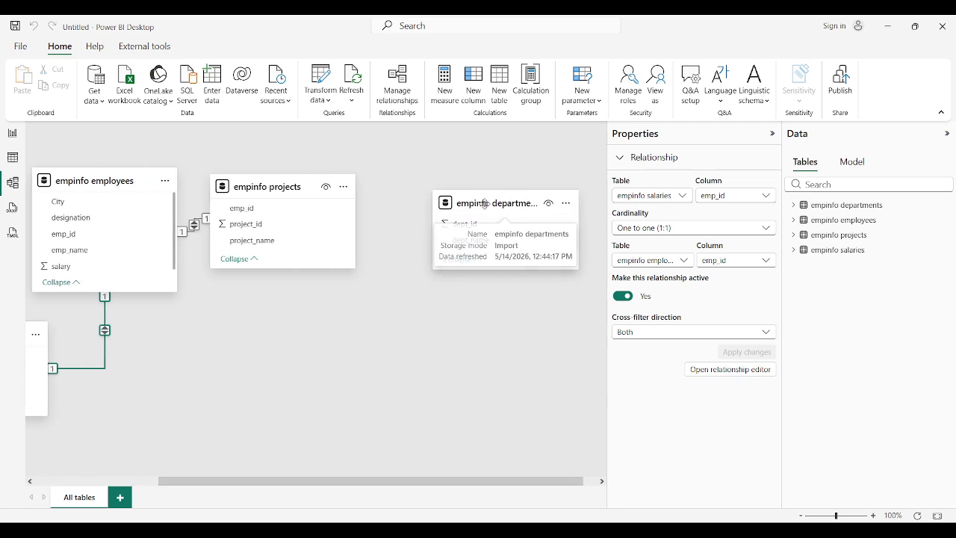
{"action": "scroll", "coordinate": [474, 200], "scroll_direction": "left", "scroll_amount": 5}
{"action": "left_click_drag", "start_coordinate": [526, 211], "coordinate": [583, 186]}
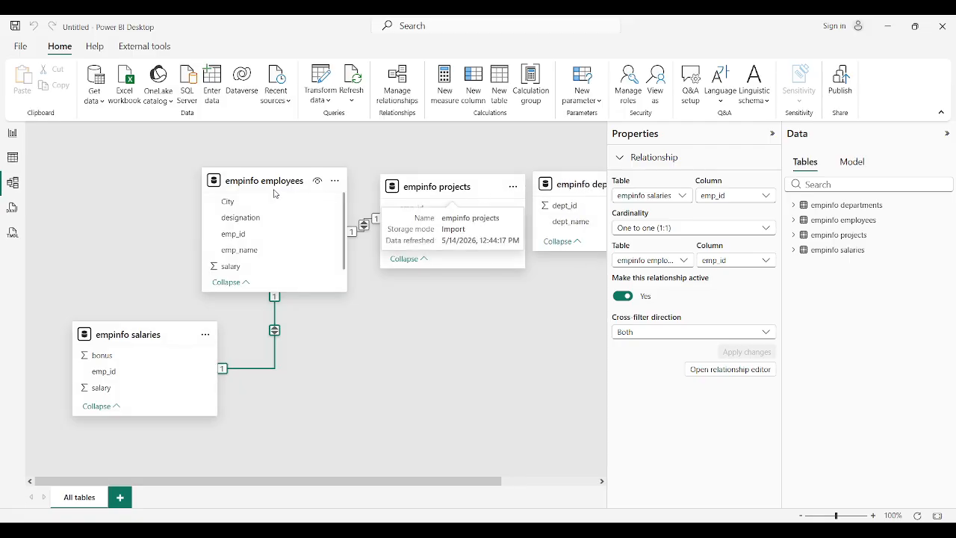
Spread the diagram out by moving employees farther left, salaries lower and to the right, and projects slightly left.
{"action": "left_click_drag", "start_coordinate": [271, 167], "coordinate": [176, 166]}
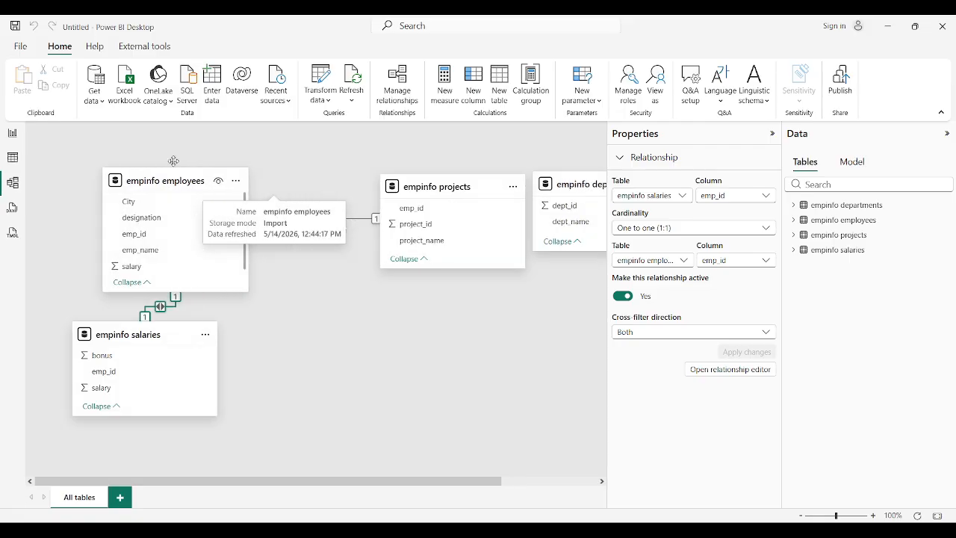
{"action": "left_click_drag", "start_coordinate": [129, 334], "coordinate": [252, 389]}
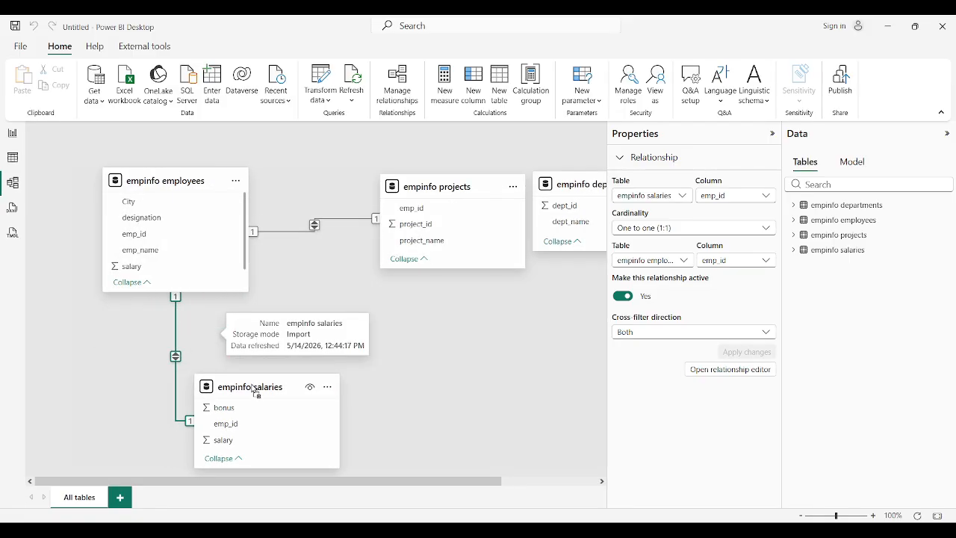
{"action": "left_click_drag", "start_coordinate": [443, 188], "coordinate": [405, 181]}
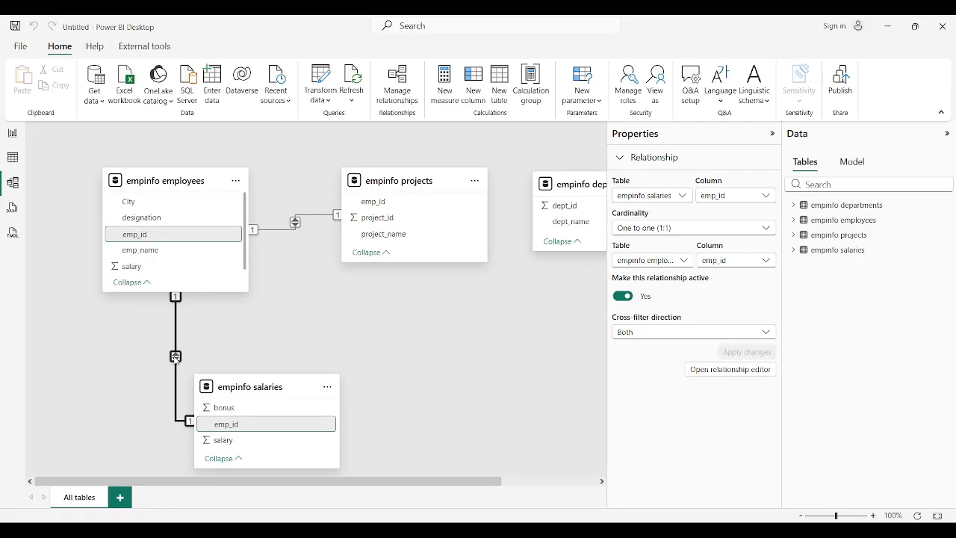
Try One to many (1:*) cardinality on the salaries–employees relationship, and switch it back to One to one (1:1).
{"action": "left_click", "coordinate": [642, 230]}
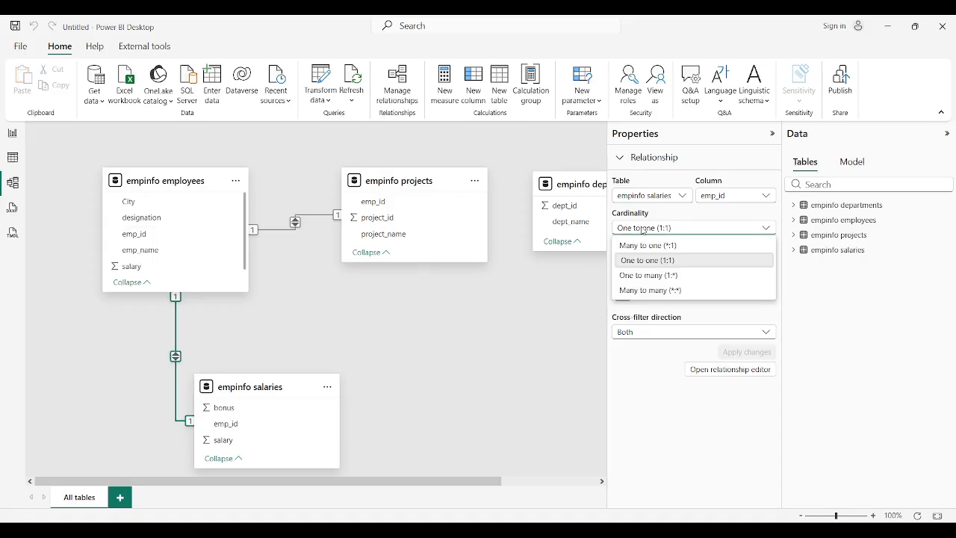
{"action": "left_click", "coordinate": [650, 275]}
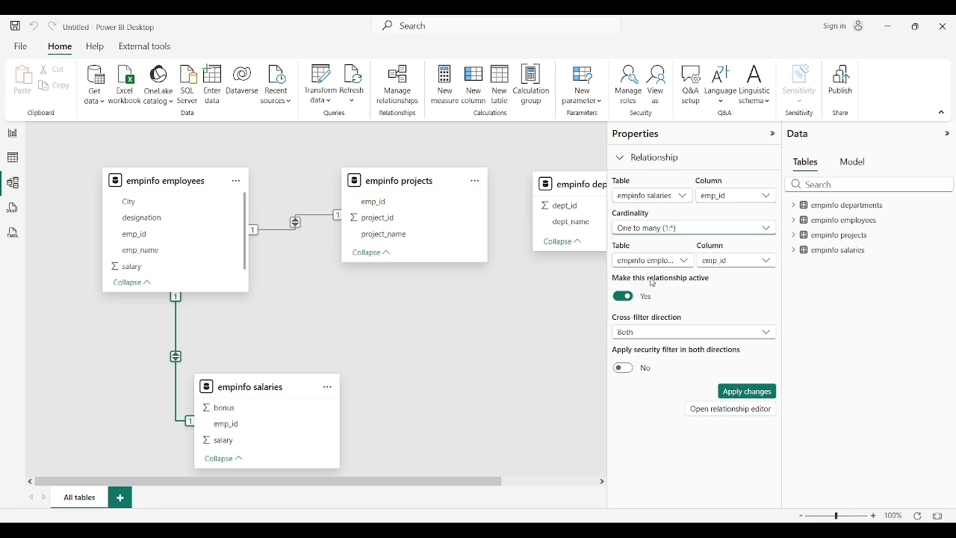
{"action": "left_click", "coordinate": [661, 230]}
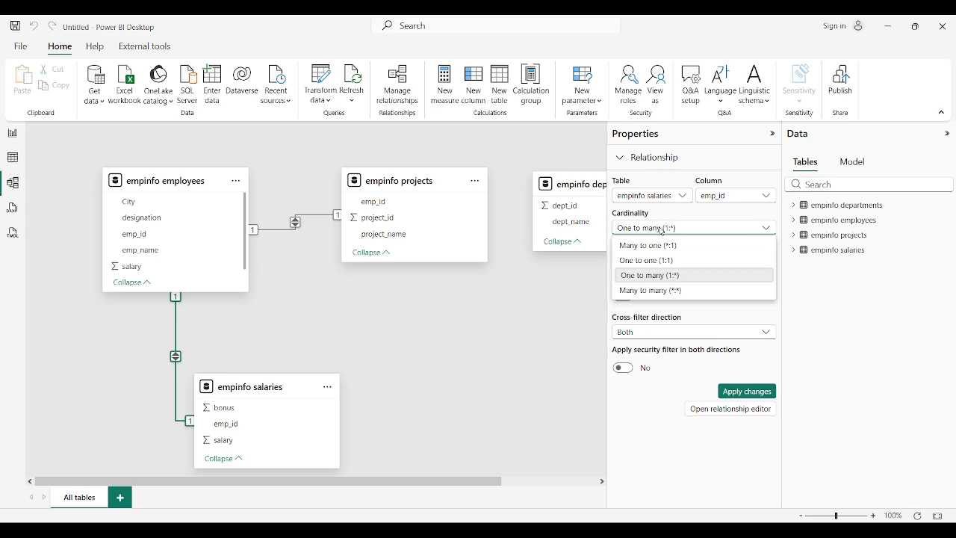
{"action": "left_click", "coordinate": [657, 260]}
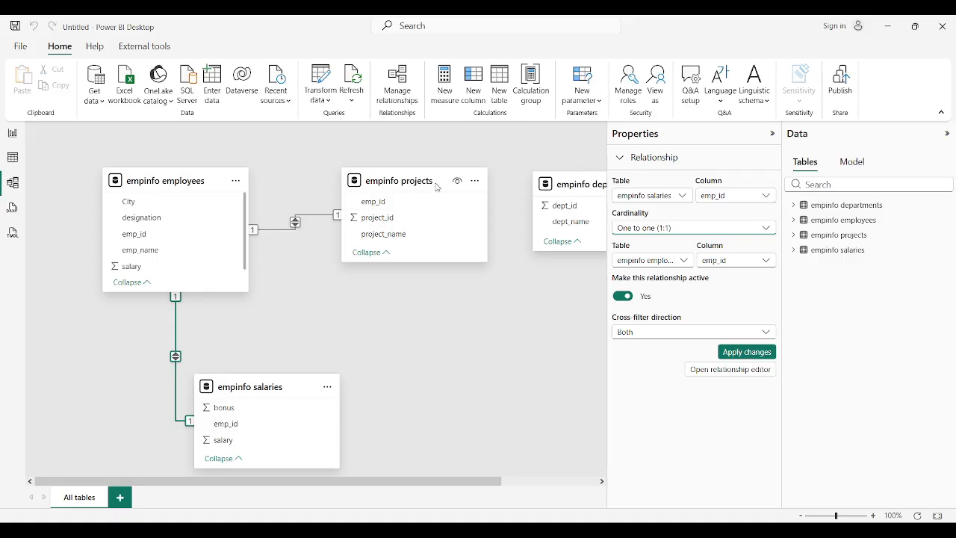
Review the cardinality options of the projects–employees relationship and move the projects card farther from the employees card.
{"action": "left_click_drag", "start_coordinate": [408, 182], "coordinate": [402, 181]}
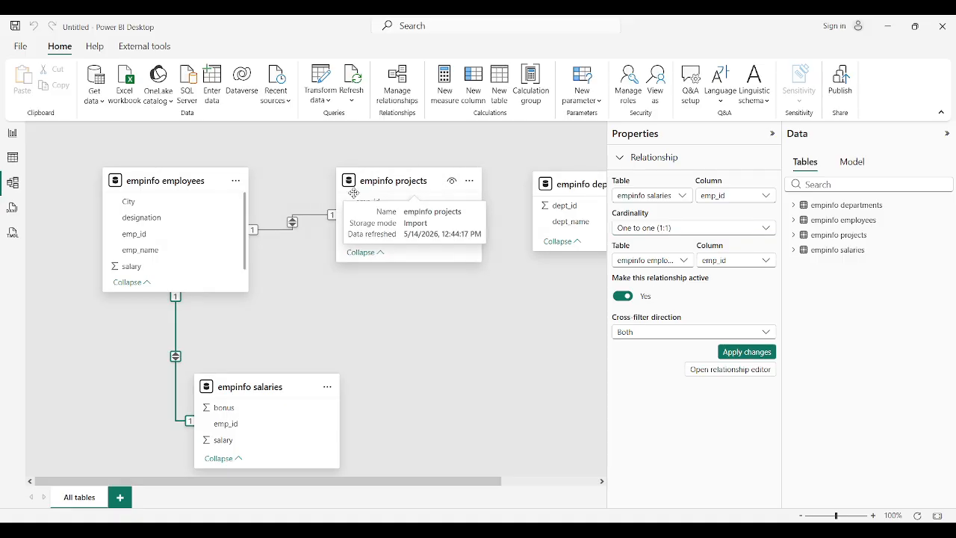
{"action": "left_click", "coordinate": [284, 231]}
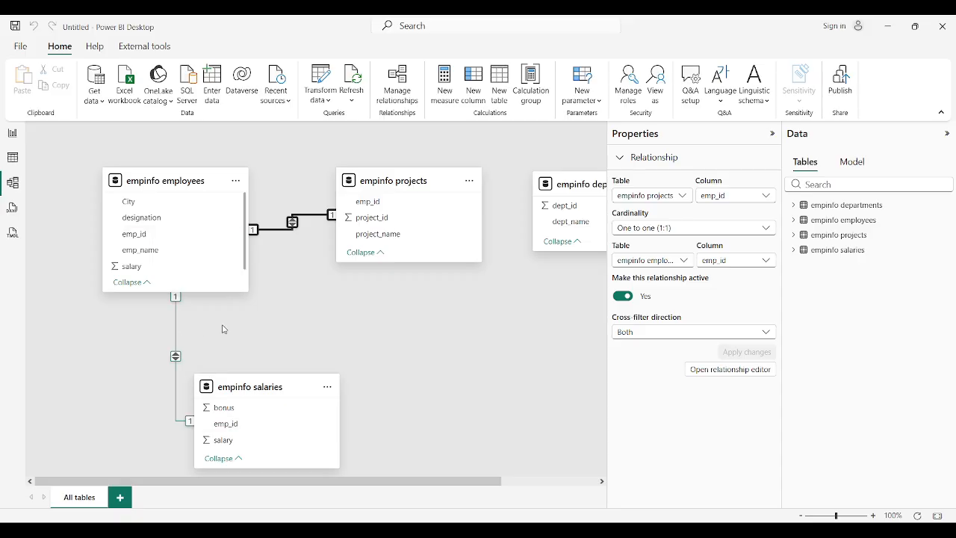
{"action": "left_click", "coordinate": [689, 229]}
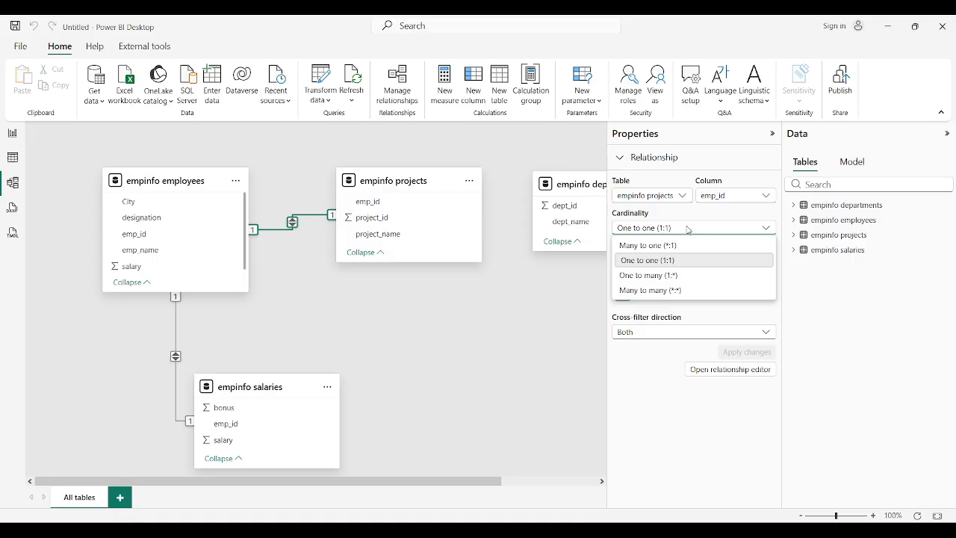
{"action": "left_click", "coordinate": [688, 228]}
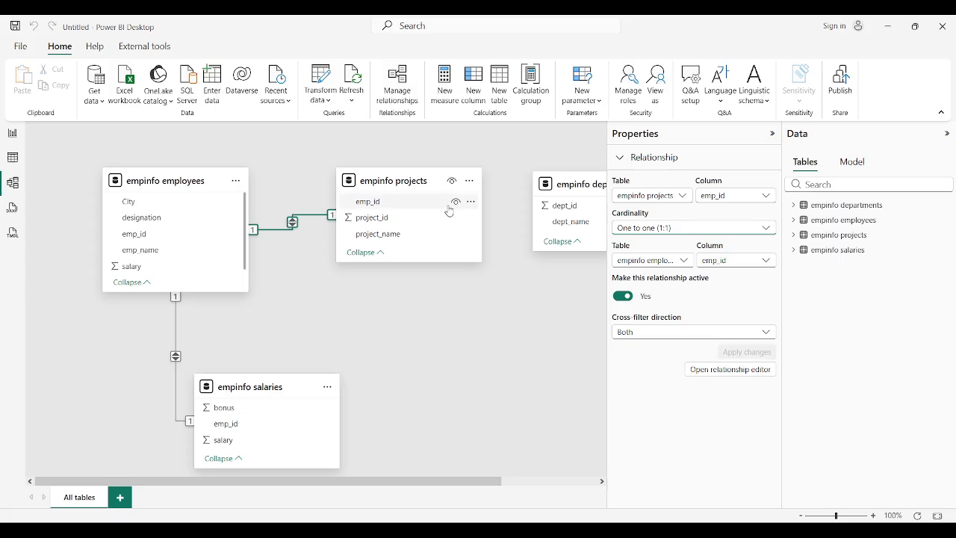
{"action": "left_click_drag", "start_coordinate": [398, 182], "coordinate": [426, 159]}
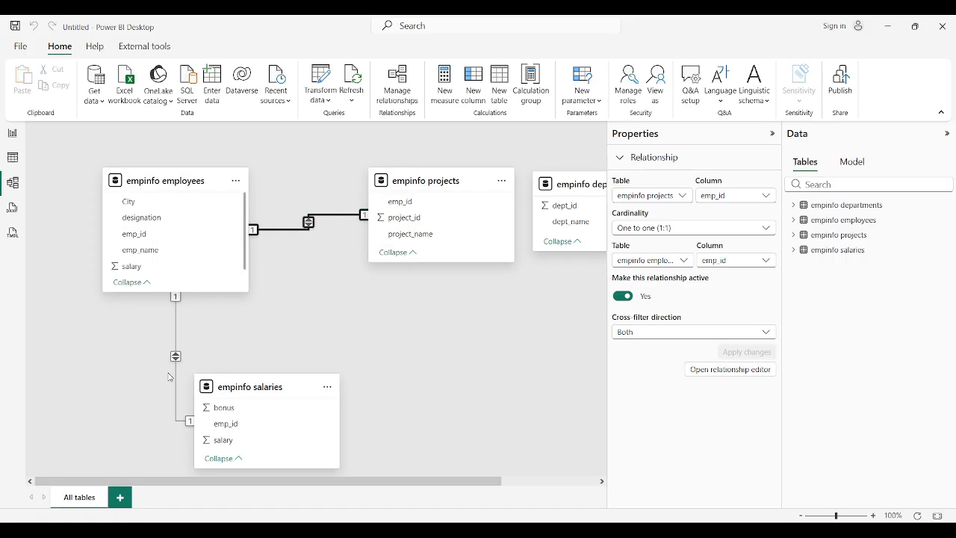
Examine the cross-filter direction options of the salaries–employees relationship.
{"action": "left_click", "coordinate": [175, 338]}
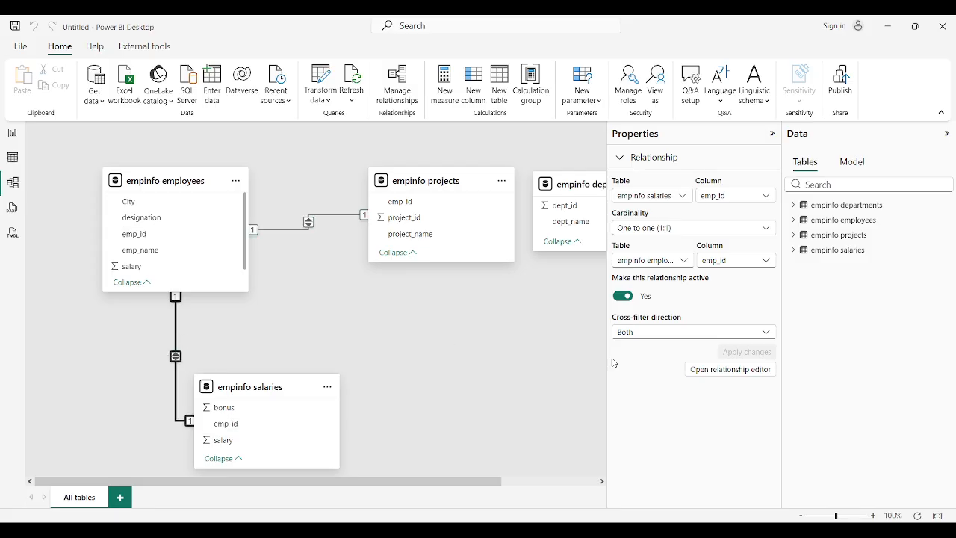
{"action": "left_click", "coordinate": [655, 332]}
{"action": "left_click", "coordinate": [655, 335]}
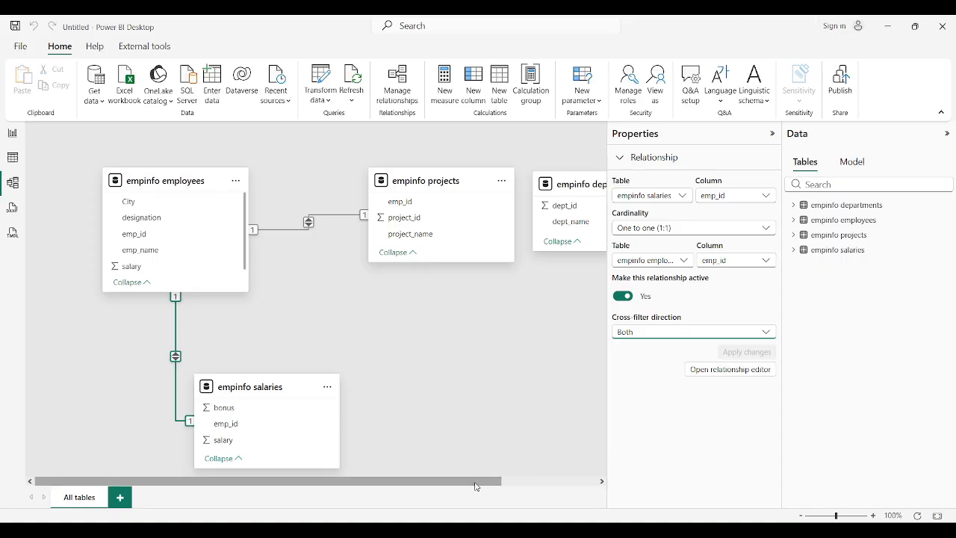
Move the empinfo departments card below the empinfo projects card in the model diagram.
{"action": "left_click_drag", "start_coordinate": [490, 481], "coordinate": [524, 482]}
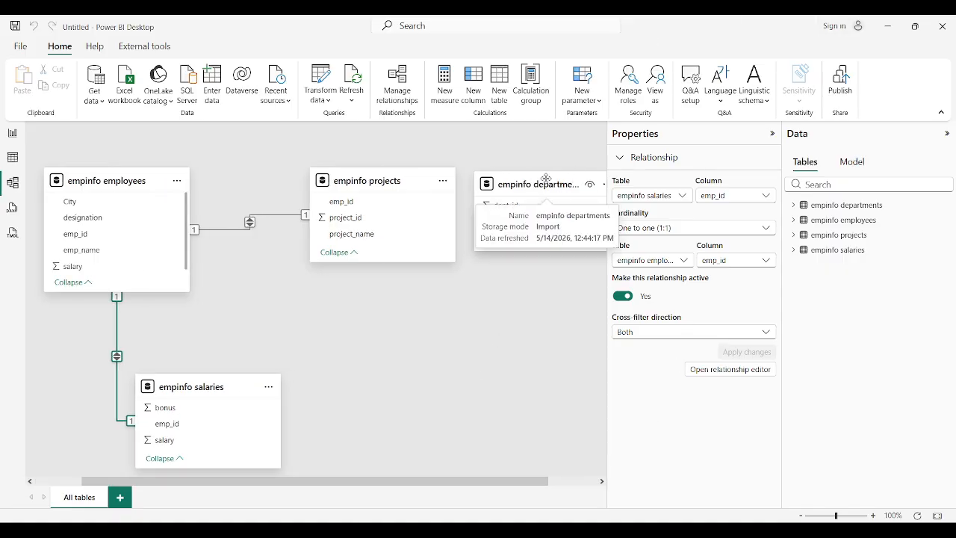
{"action": "left_click_drag", "start_coordinate": [545, 193], "coordinate": [484, 373]}
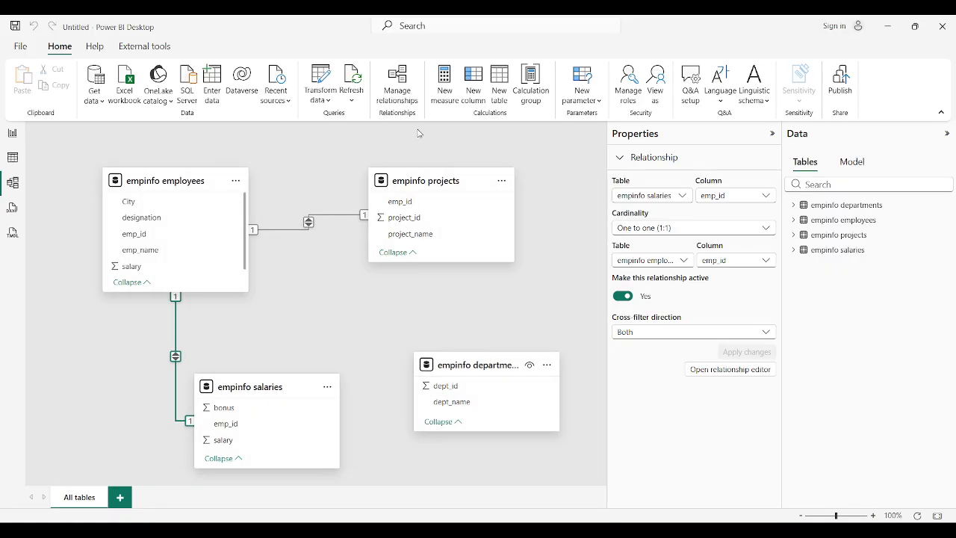
Move the empinfo projects card farther from the empinfo employees card and select the relationship between them.
{"action": "left_click_drag", "start_coordinate": [430, 179], "coordinate": [506, 179]}
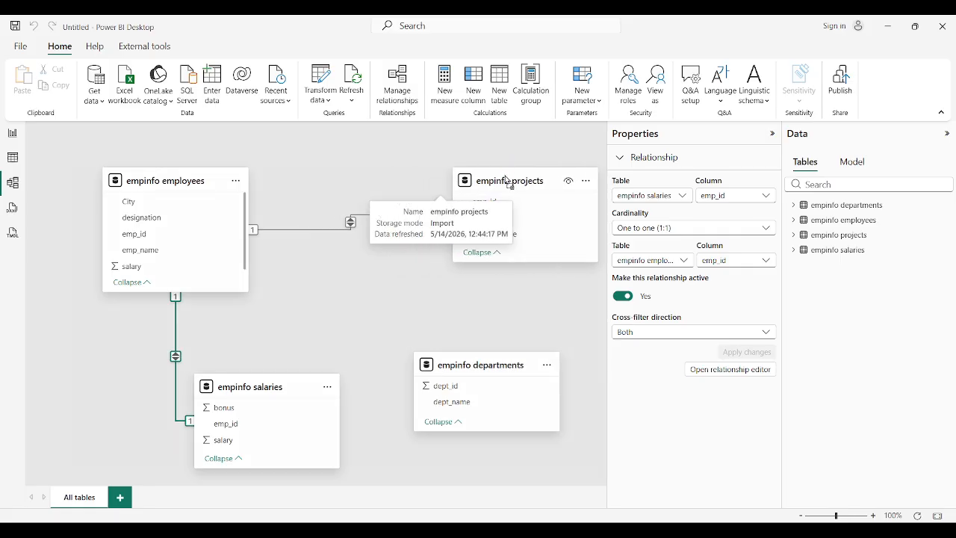
{"action": "left_click", "coordinate": [329, 234]}
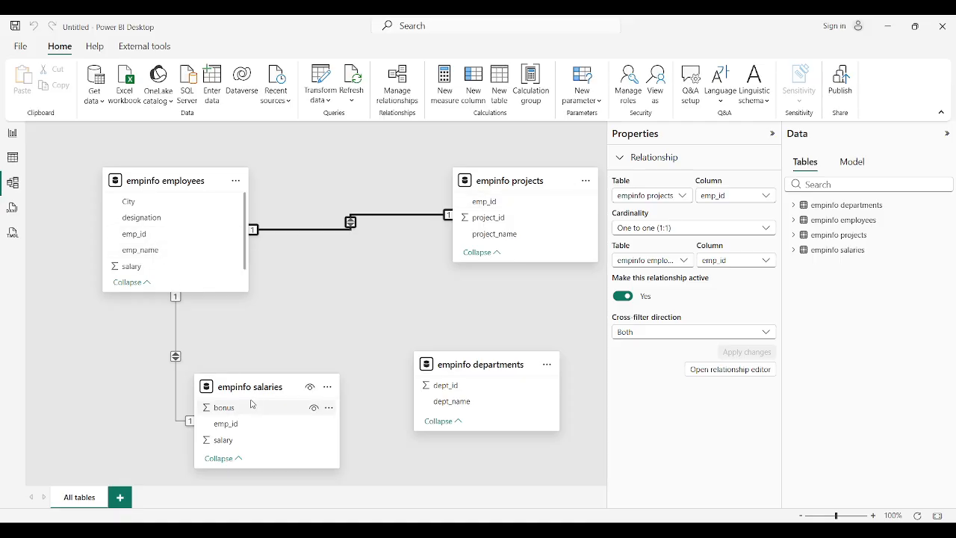
{"action": "mouse_move", "coordinate": [259, 384]}
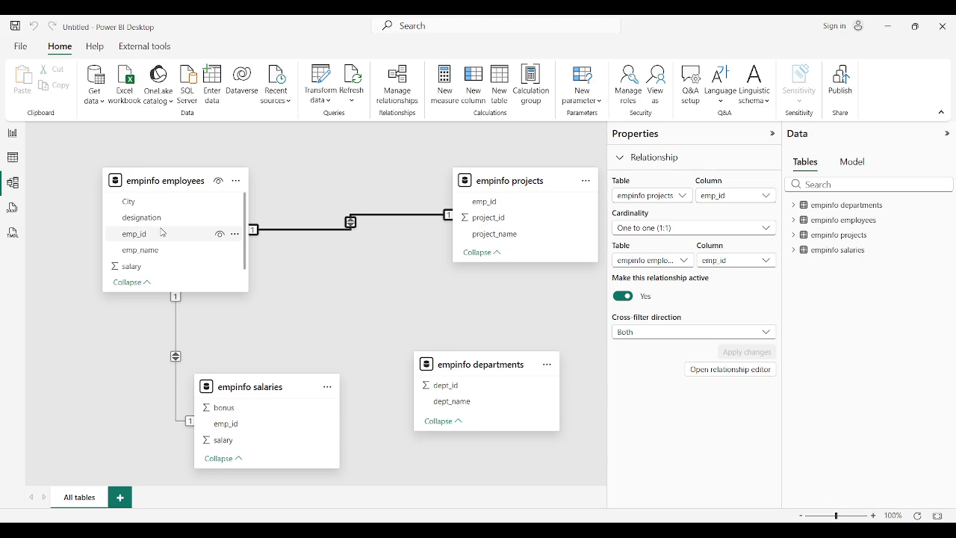
Add a Card visual to Page 1 of the report, reduce its height, and move it slightly down the page.
{"action": "left_click", "coordinate": [11, 133]}
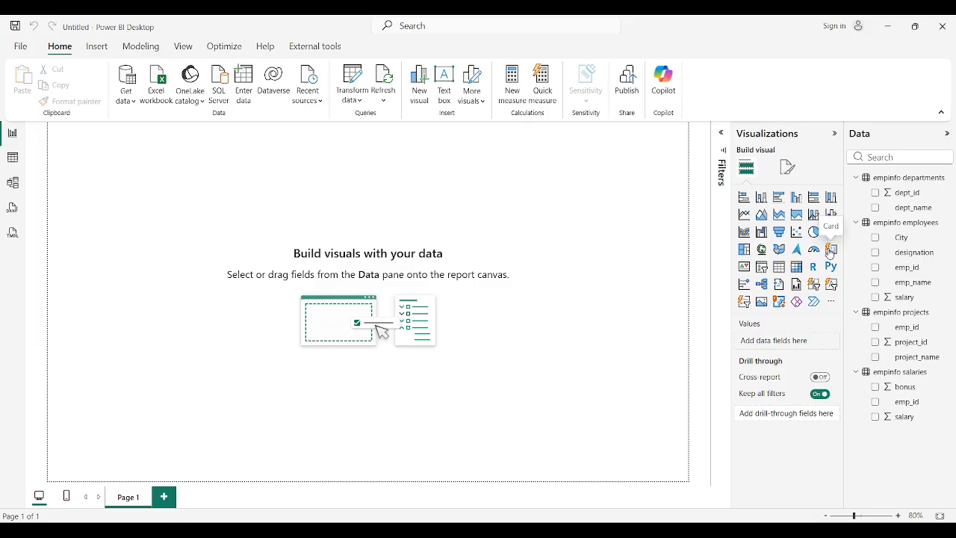
{"action": "left_click", "coordinate": [829, 252]}
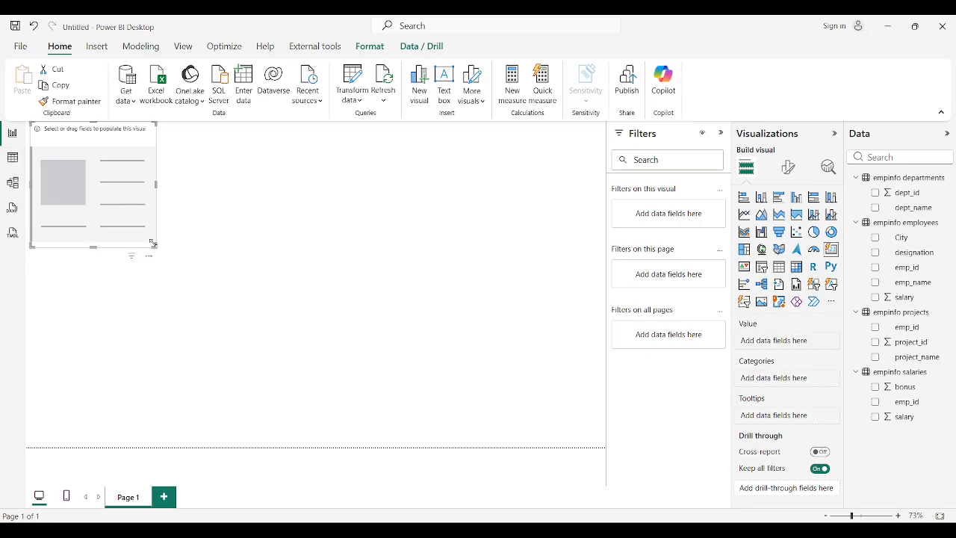
{"action": "left_click_drag", "start_coordinate": [154, 246], "coordinate": [151, 170]}
{"action": "left_click_drag", "start_coordinate": [74, 132], "coordinate": [70, 182]}
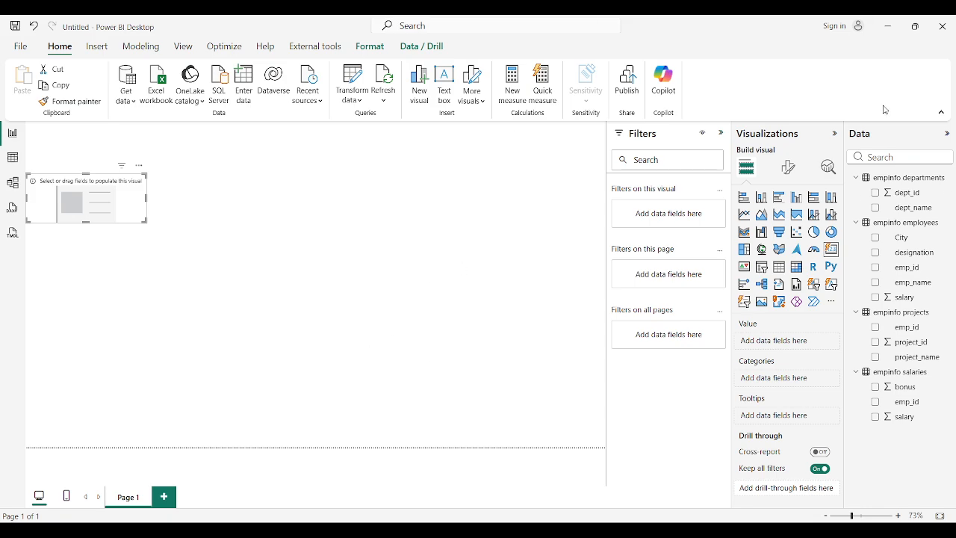
Use dept_name from empinfo departments as the card's value, summarized by Count, and nudge the card inward from the page edge.
{"action": "left_click_drag", "start_coordinate": [921, 214], "coordinate": [790, 348]}
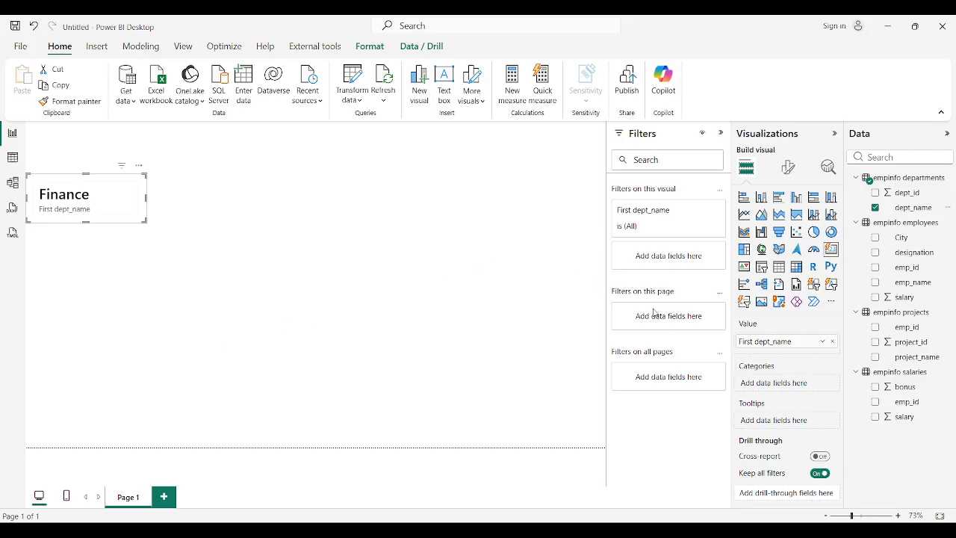
{"action": "left_click", "coordinate": [822, 341]}
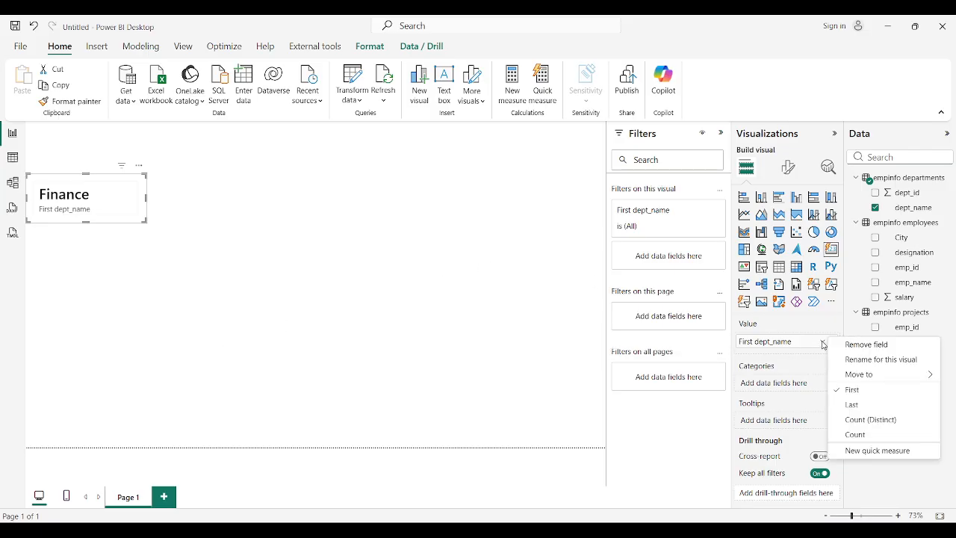
{"action": "left_click", "coordinate": [857, 433]}
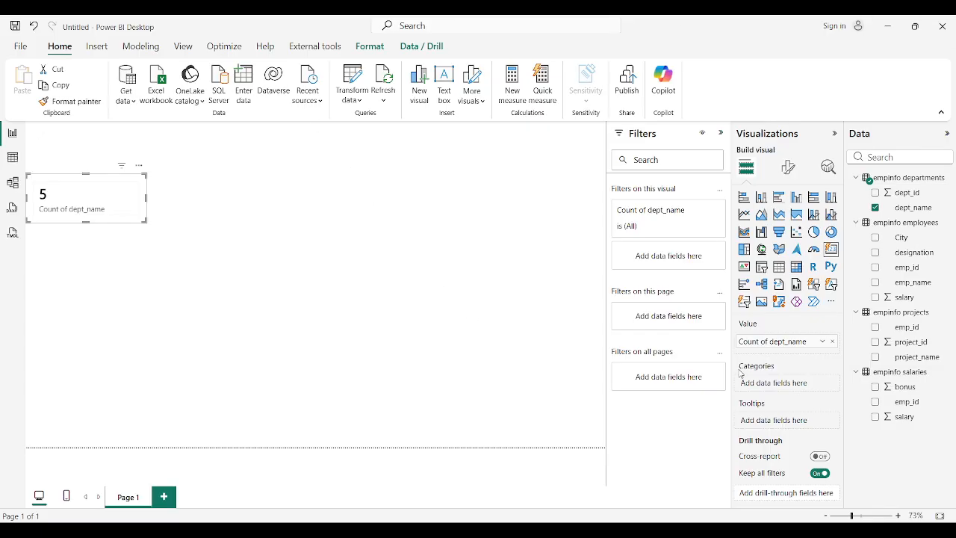
{"action": "left_click_drag", "start_coordinate": [134, 204], "coordinate": [133, 203]}
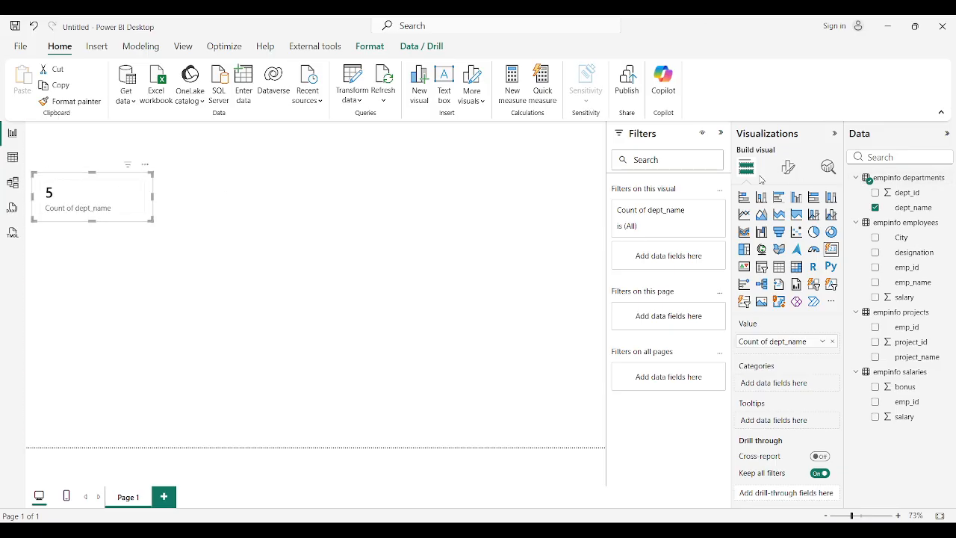
Turn off the callout label of the department count card.
{"action": "left_click", "coordinate": [794, 171]}
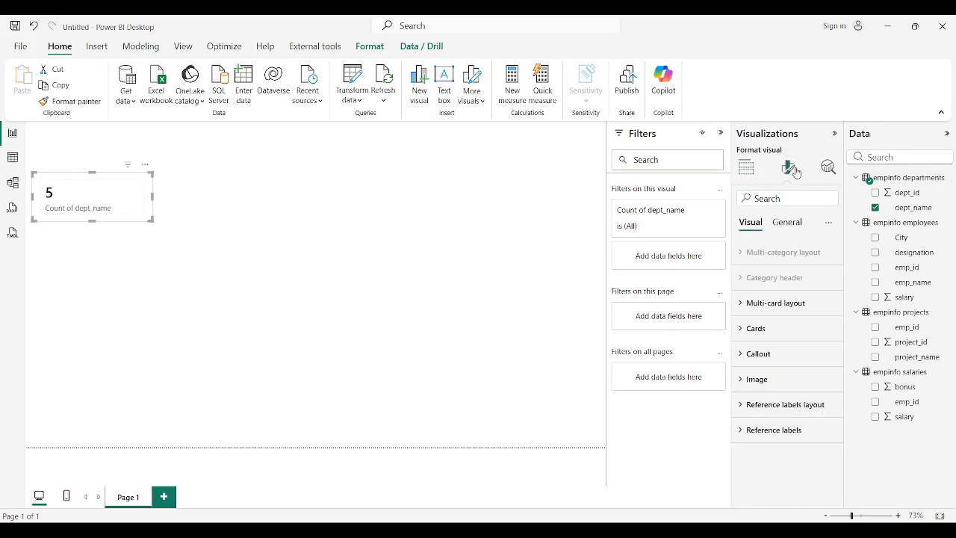
{"action": "left_click", "coordinate": [762, 335]}
{"action": "scroll", "coordinate": [763, 337], "scroll_direction": "down", "scroll_amount": 1}
{"action": "scroll", "coordinate": [762, 336], "scroll_direction": "down", "scroll_amount": 5}
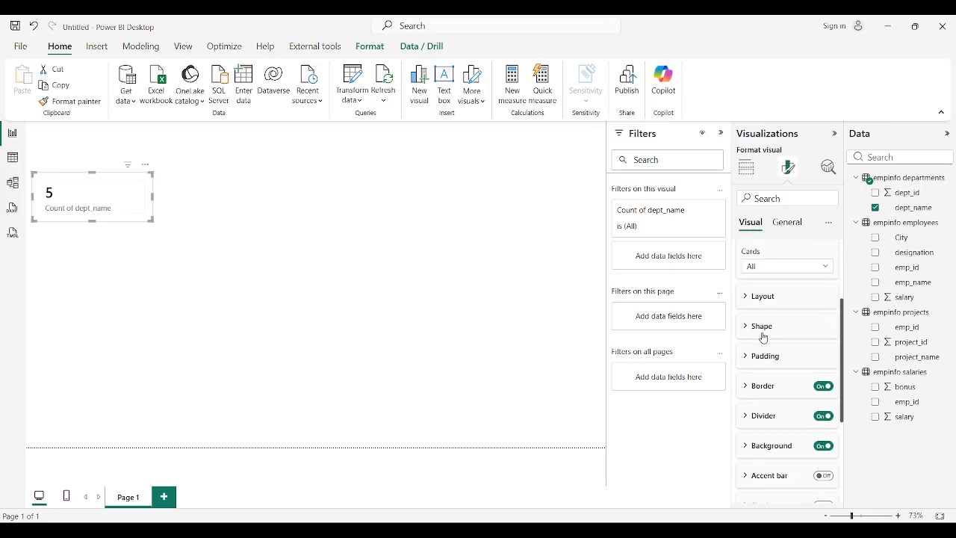
{"action": "scroll", "coordinate": [759, 369], "scroll_direction": "up", "scroll_amount": 3}
{"action": "scroll", "coordinate": [758, 367], "scroll_direction": "down", "scroll_amount": 5}
{"action": "left_click", "coordinate": [751, 416]}
{"action": "scroll", "coordinate": [751, 418], "scroll_direction": "down", "scroll_amount": 4}
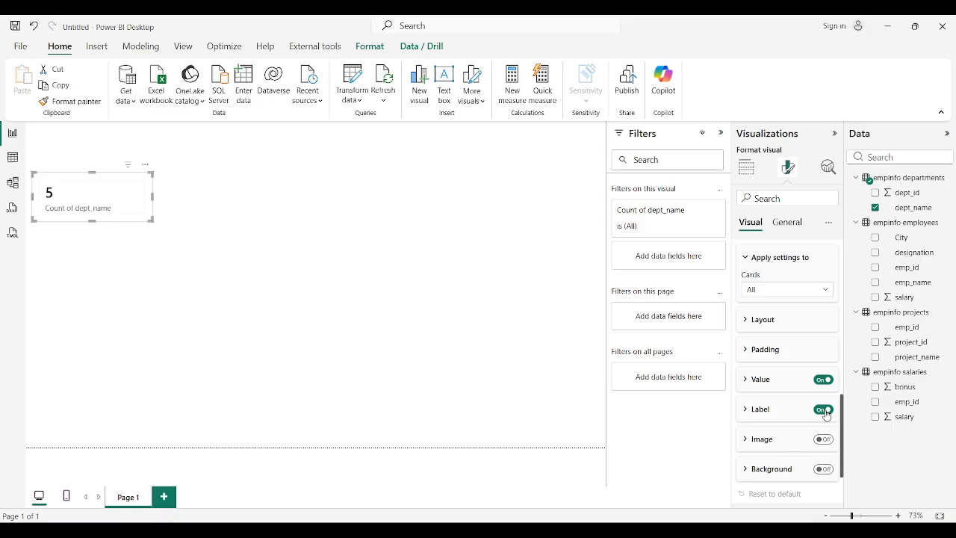
{"action": "left_click", "coordinate": [824, 410]}
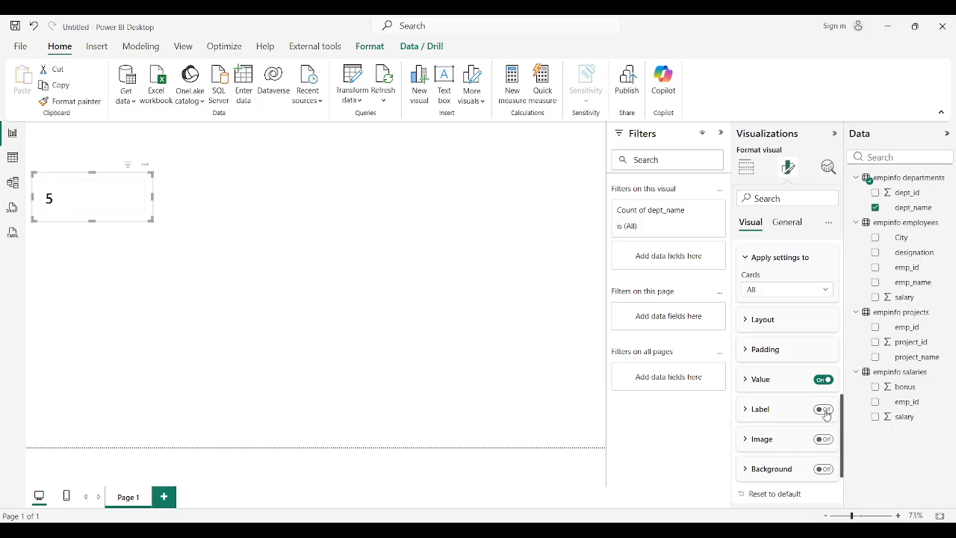
{"action": "left_click", "coordinate": [826, 415]}
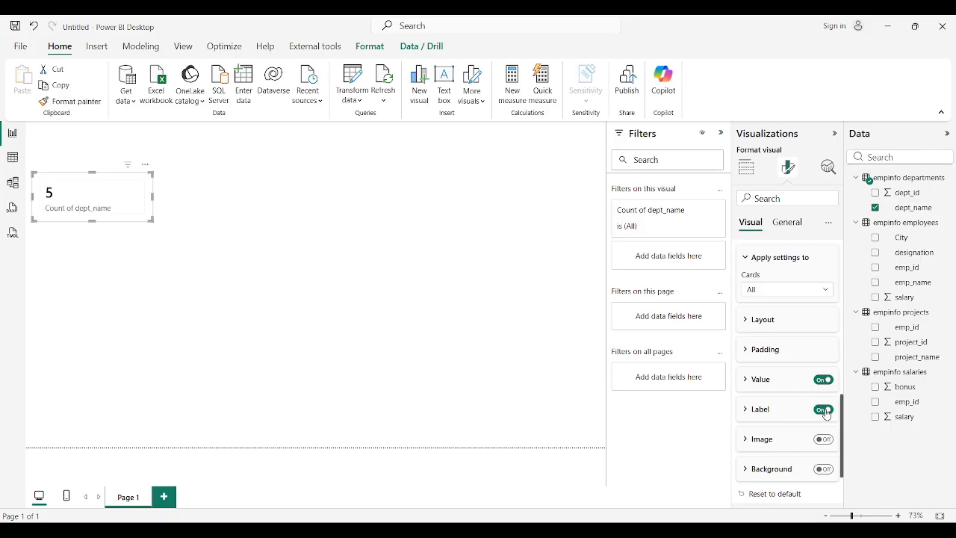
{"action": "left_click", "coordinate": [825, 415]}
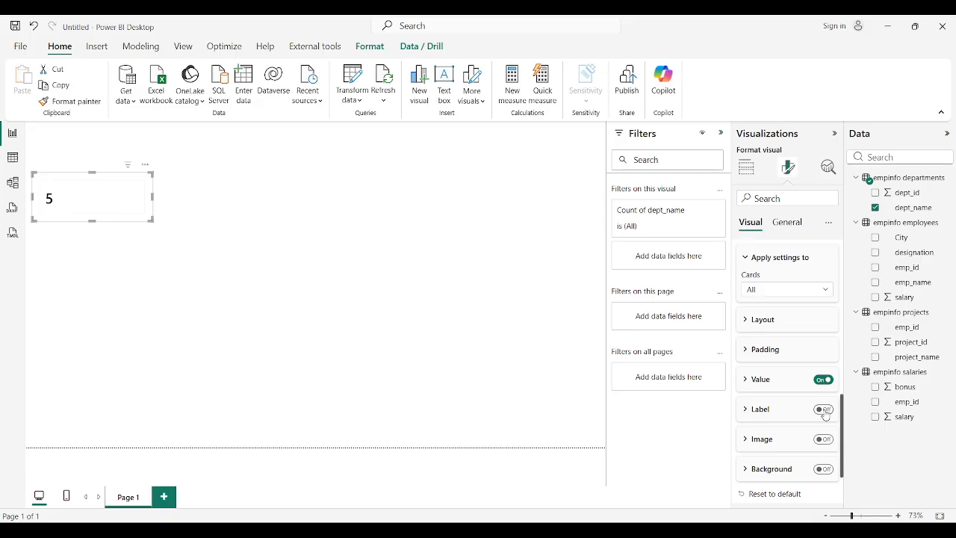
Center the card's callout value horizontally.
{"action": "left_click", "coordinate": [751, 382]}
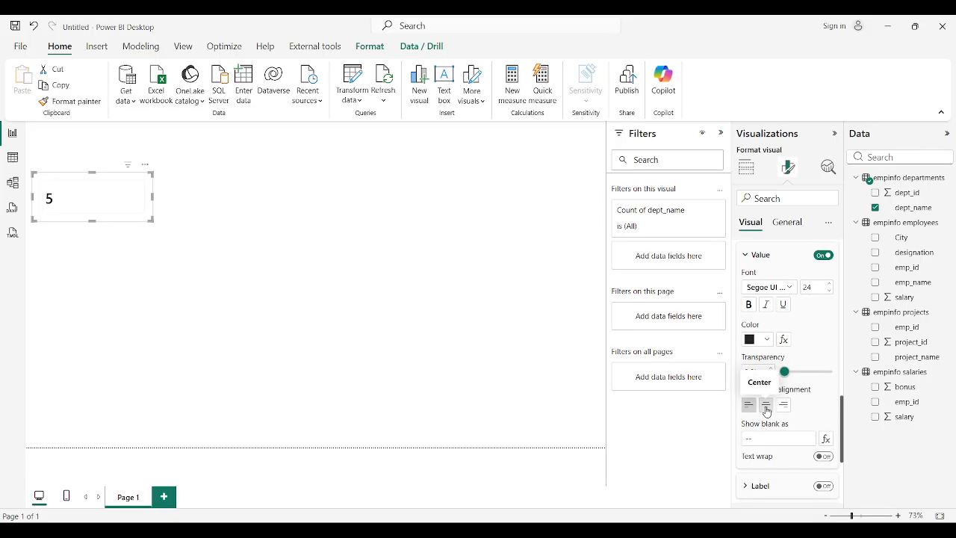
{"action": "left_click", "coordinate": [766, 411]}
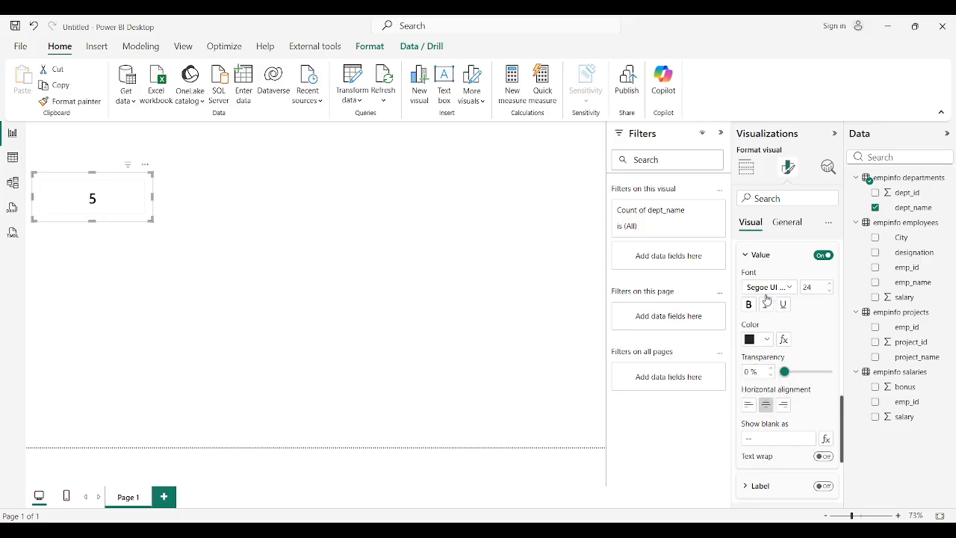
{"action": "scroll", "coordinate": [782, 302], "scroll_direction": "up", "scroll_amount": 5}
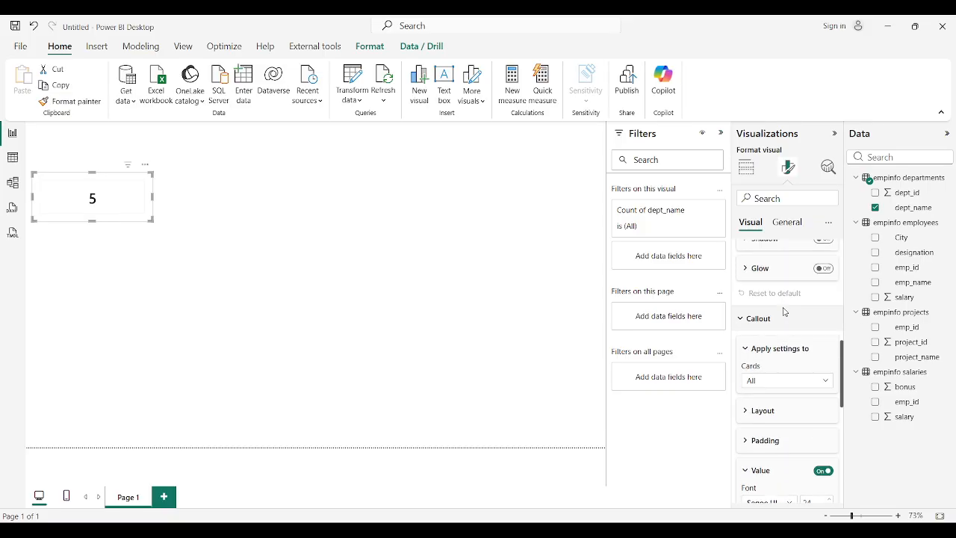
{"action": "left_click", "coordinate": [784, 315]}
{"action": "scroll", "coordinate": [785, 324], "scroll_direction": "up", "scroll_amount": 3}
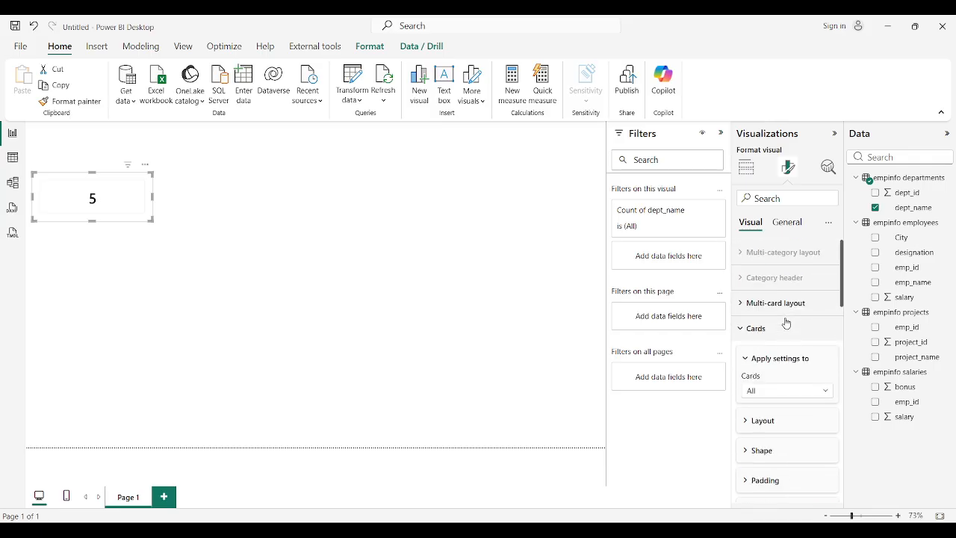
Set the card's title text to "No of departments".
{"action": "left_click", "coordinate": [784, 224]}
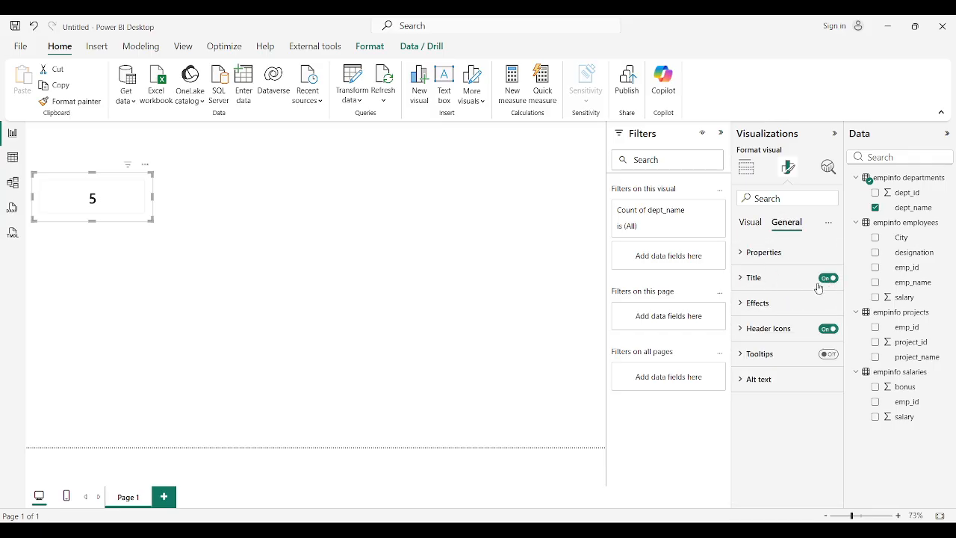
{"action": "left_click", "coordinate": [752, 278]}
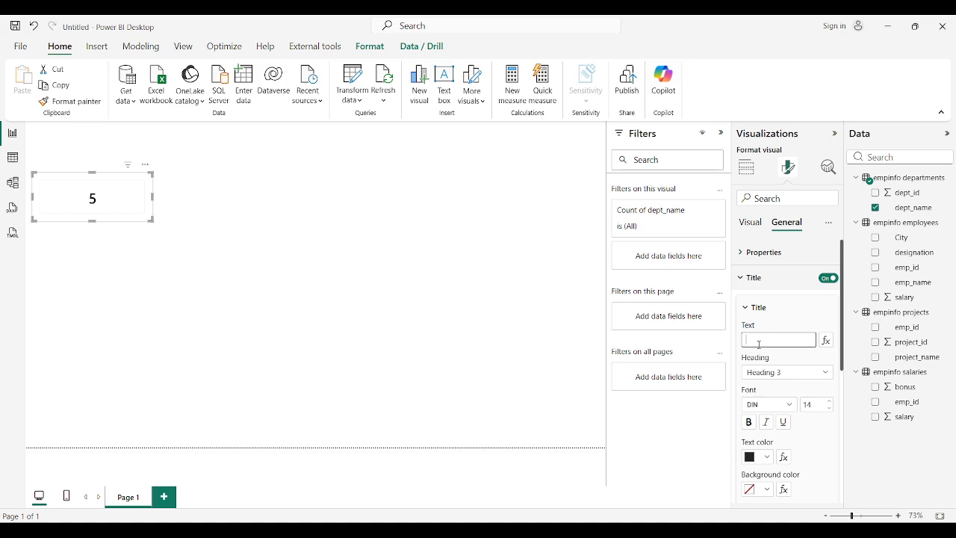
{"action": "type", "text": "NN"}
{"action": "type", "text": "O"}
{"action": "type", "text": "O"}
{"action": "key", "text": "BackSpace"}
{"action": "type", "text": "o"}
{"action": "type", "text": " d"}
{"action": "type", "text": "f depa"}
{"action": "type", "text": "rtment"}
{"action": "type", "text": "s"}
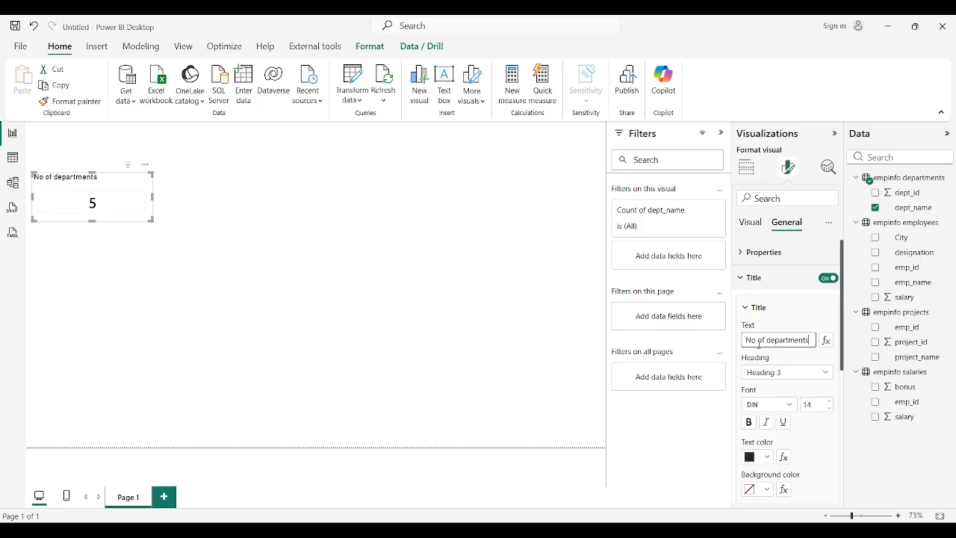
Format the card title in a bold Segoe UI font at size 12 and center it horizontally.
{"action": "left_click", "coordinate": [771, 406]}
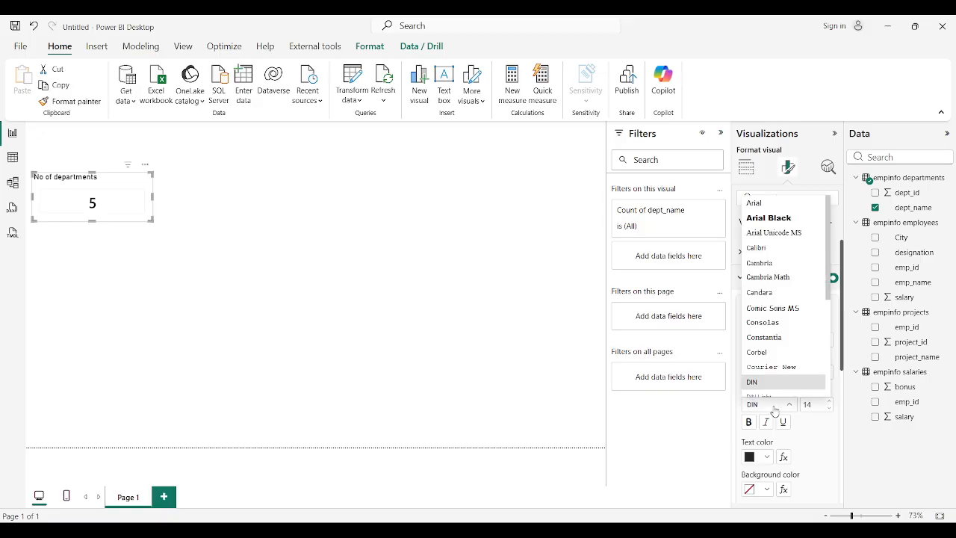
{"action": "scroll", "coordinate": [788, 312], "scroll_direction": "down", "scroll_amount": 5}
{"action": "left_click", "coordinate": [792, 285]}
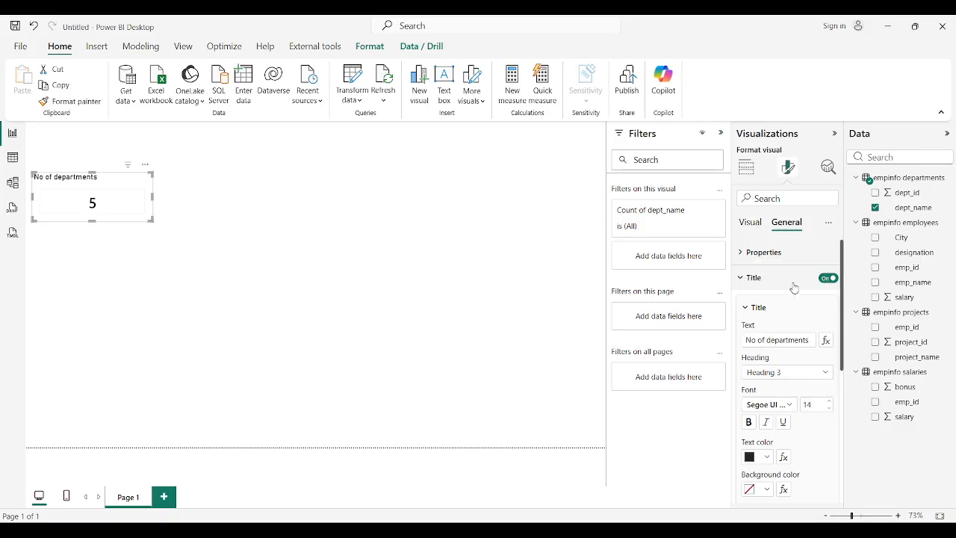
{"action": "scroll", "coordinate": [764, 485], "scroll_direction": "down", "scroll_amount": 3}
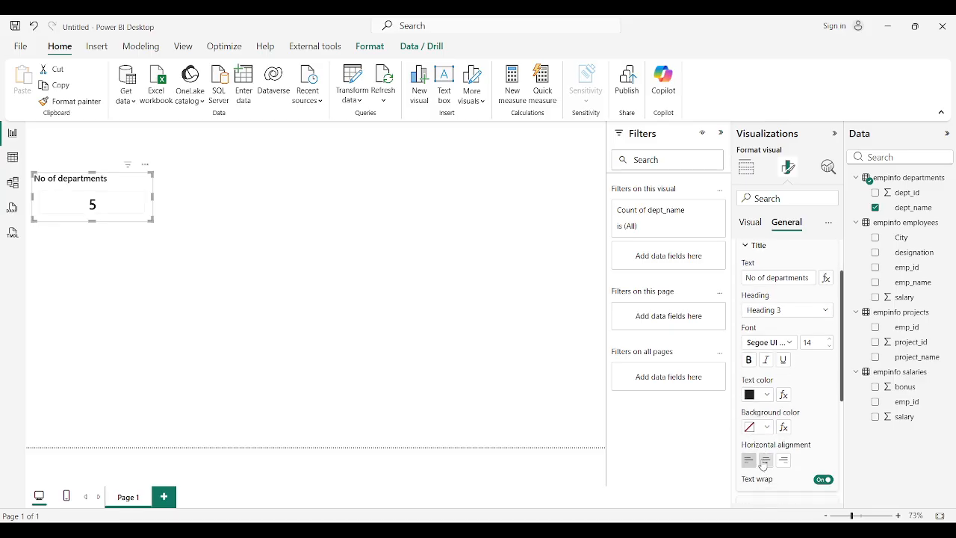
{"action": "left_click", "coordinate": [766, 460]}
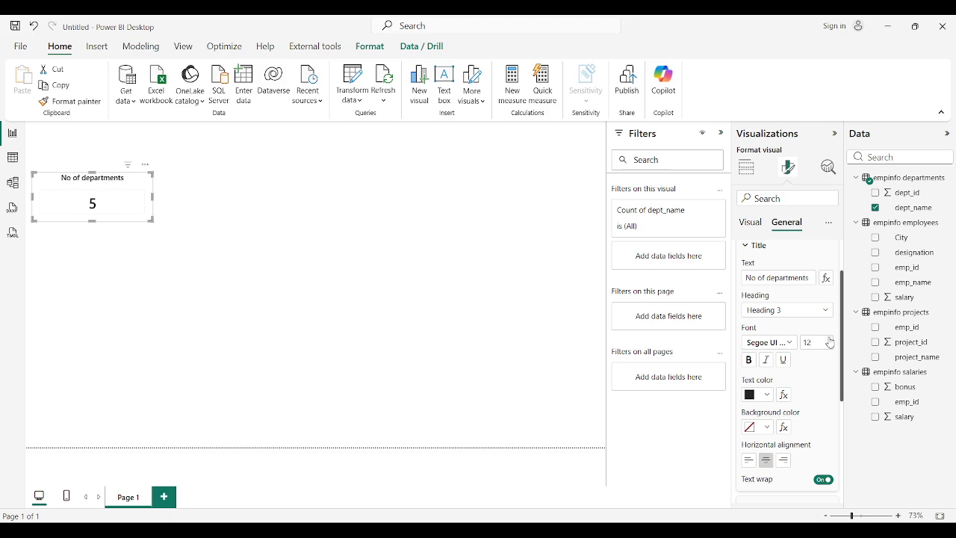
Give the card title a gold background and, after trying orange, set its text color to black.
{"action": "left_click", "coordinate": [766, 426]}
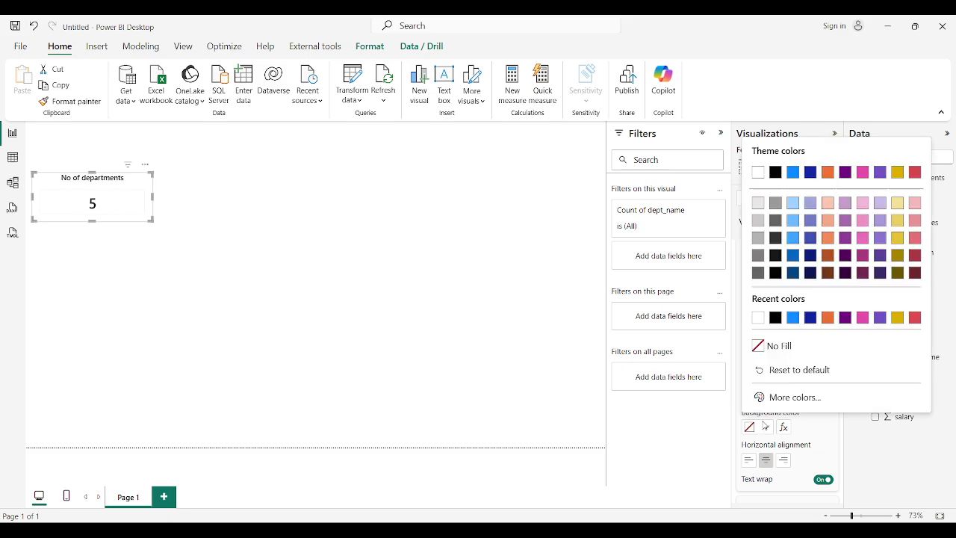
{"action": "left_click", "coordinate": [893, 323]}
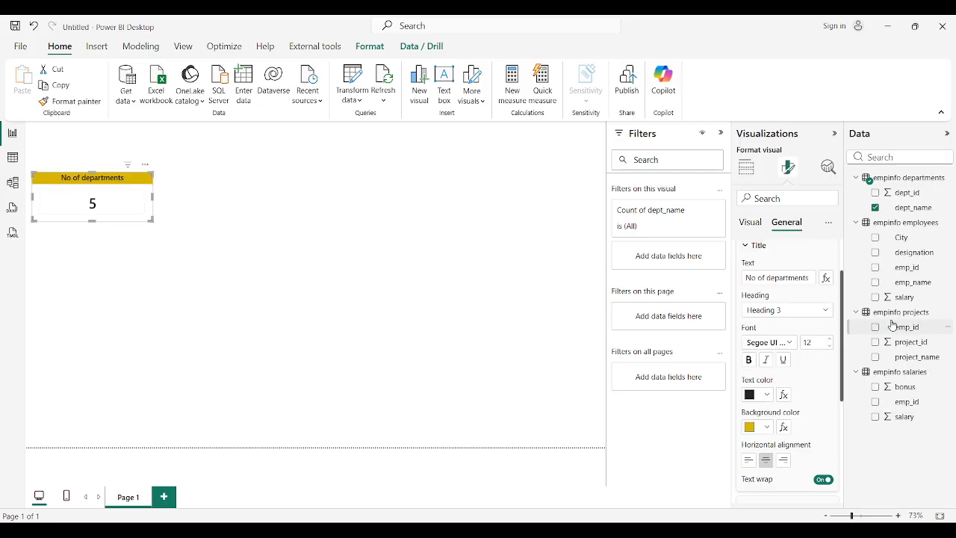
{"action": "left_click", "coordinate": [765, 396]}
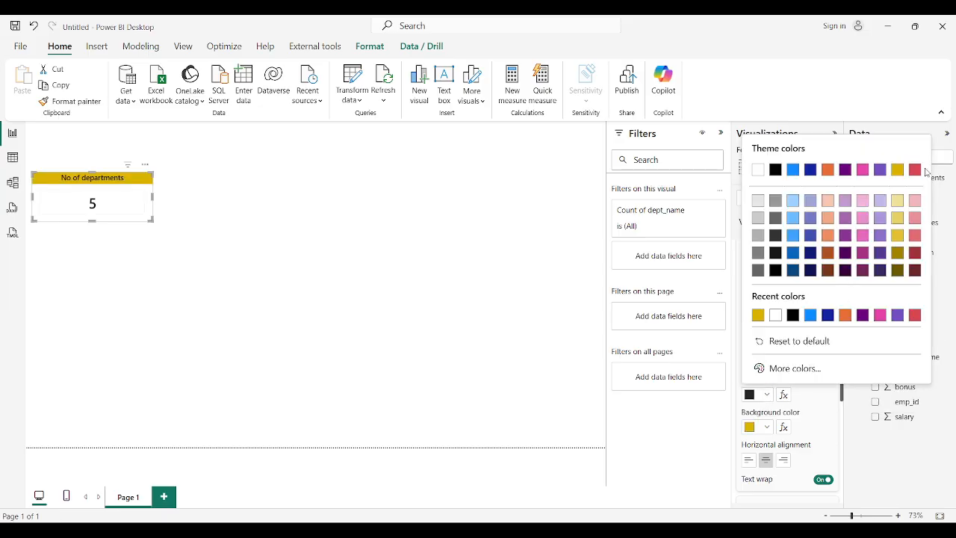
{"action": "left_click", "coordinate": [825, 178]}
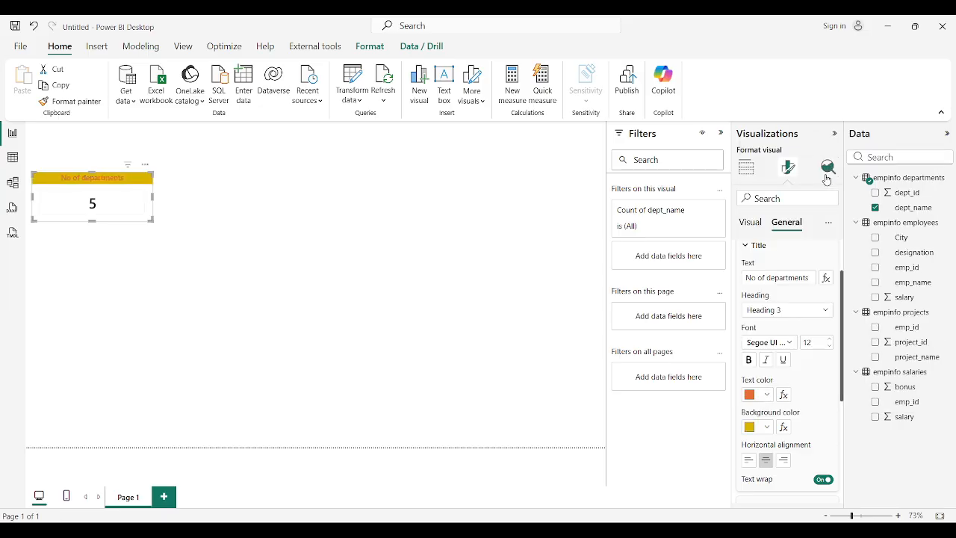
{"action": "left_click", "coordinate": [763, 396]}
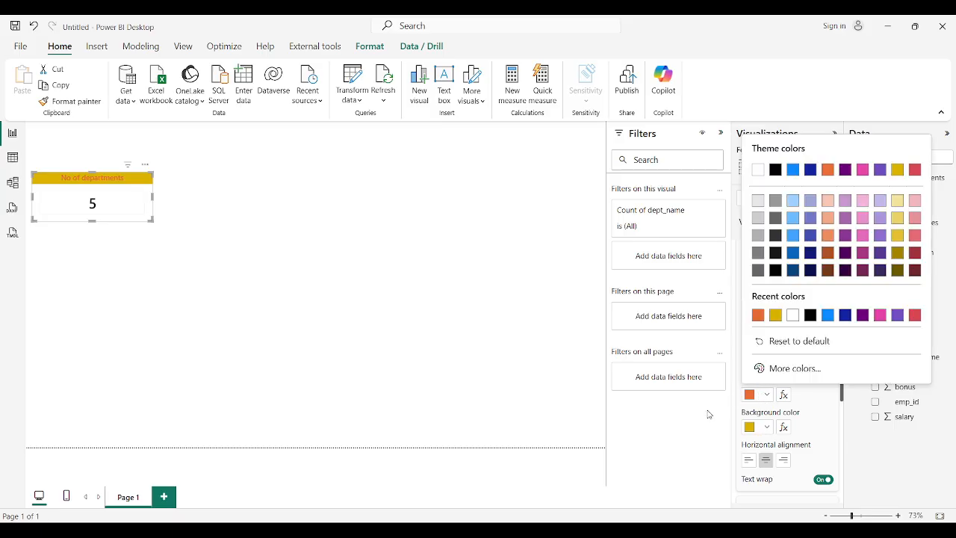
{"action": "left_click", "coordinate": [775, 170]}
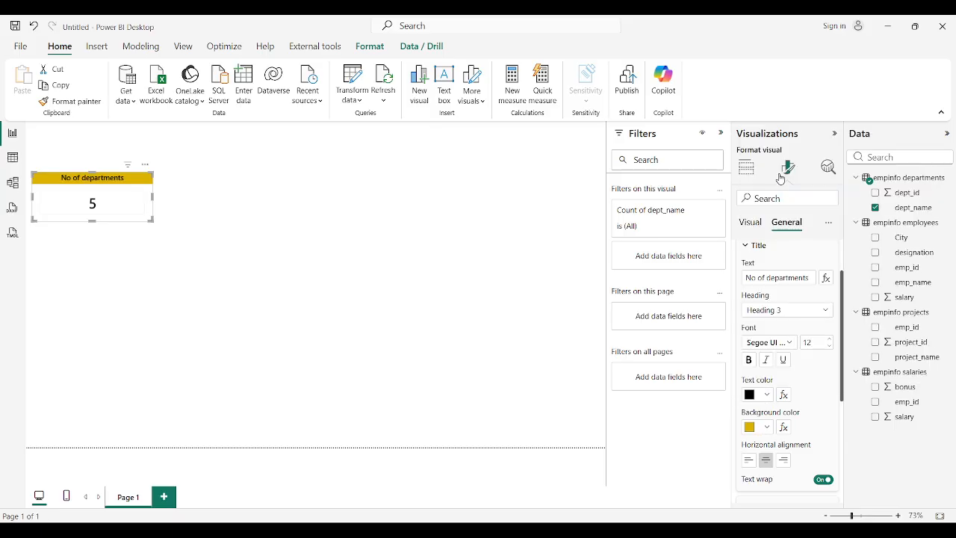
Turn on the department card's visual border and set its color to black.
{"action": "scroll", "coordinate": [776, 374], "scroll_direction": "down", "scroll_amount": 5}
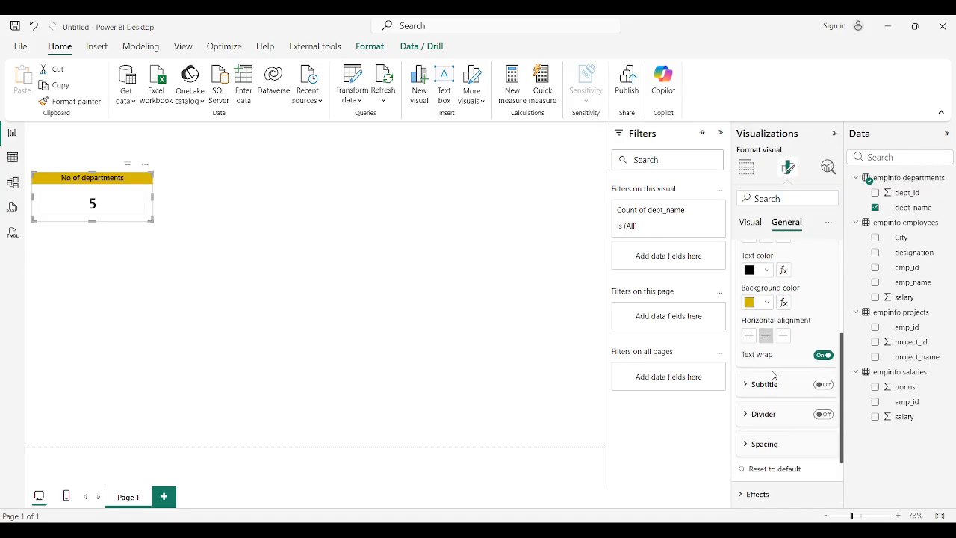
{"action": "left_click", "coordinate": [742, 415]}
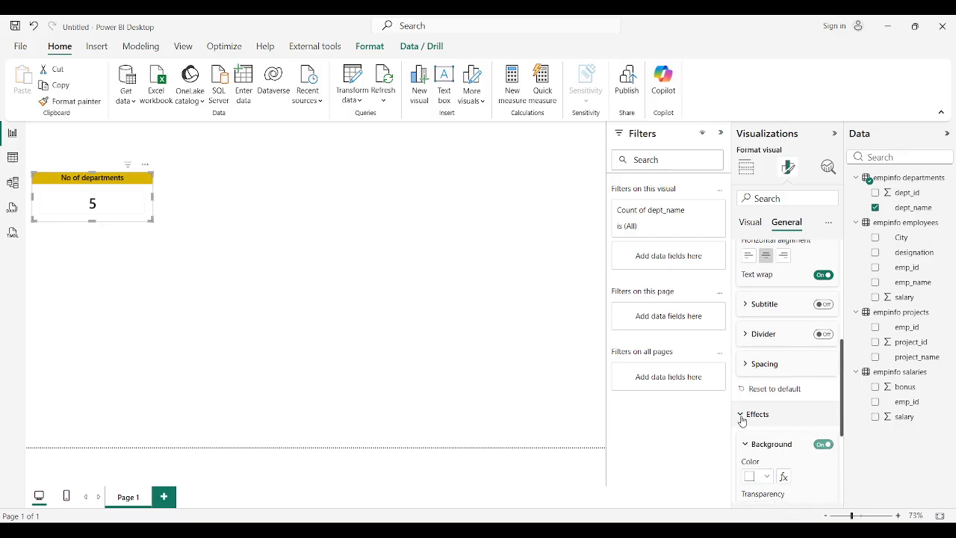
{"action": "scroll", "coordinate": [742, 418], "scroll_direction": "down", "scroll_amount": 3}
{"action": "left_click", "coordinate": [823, 359]}
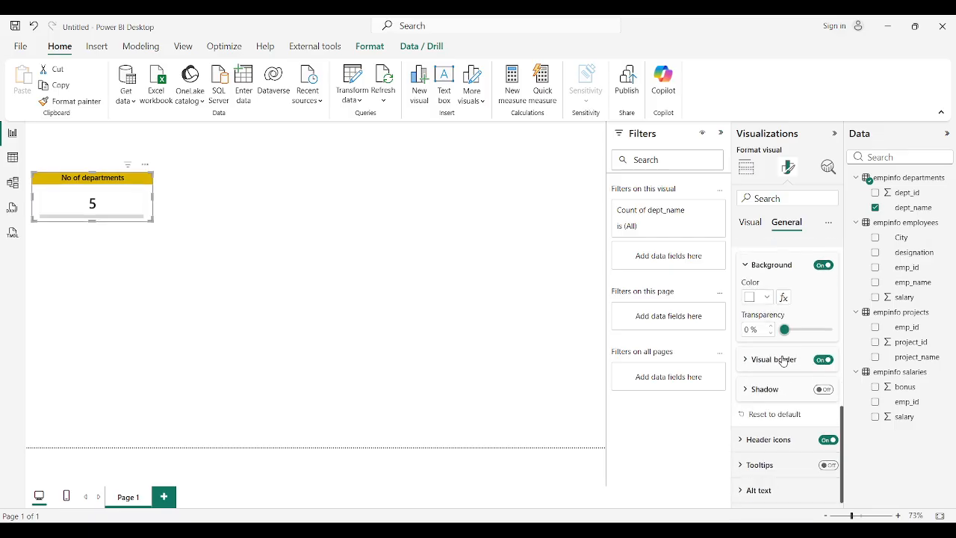
{"action": "left_click", "coordinate": [758, 359]}
{"action": "left_click", "coordinate": [766, 401]}
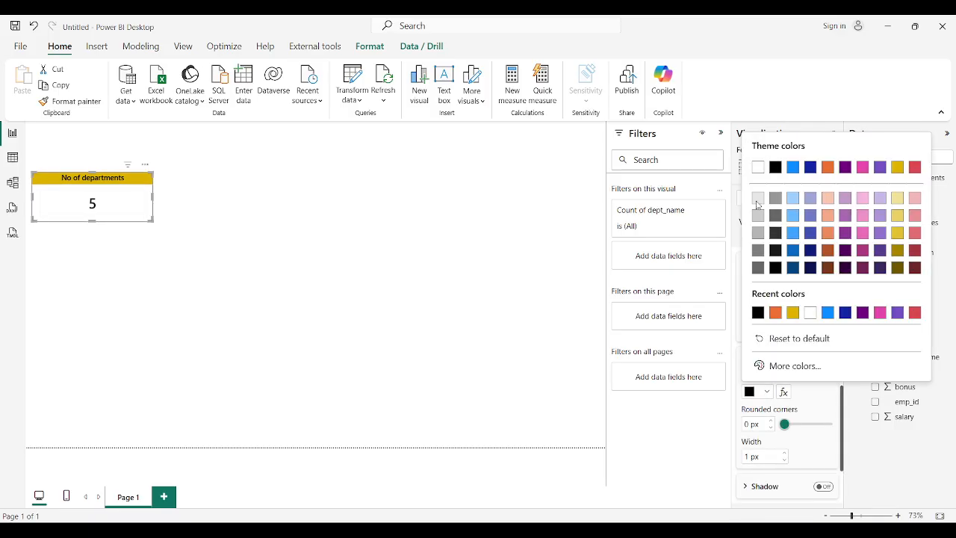
{"action": "left_click", "coordinate": [779, 173]}
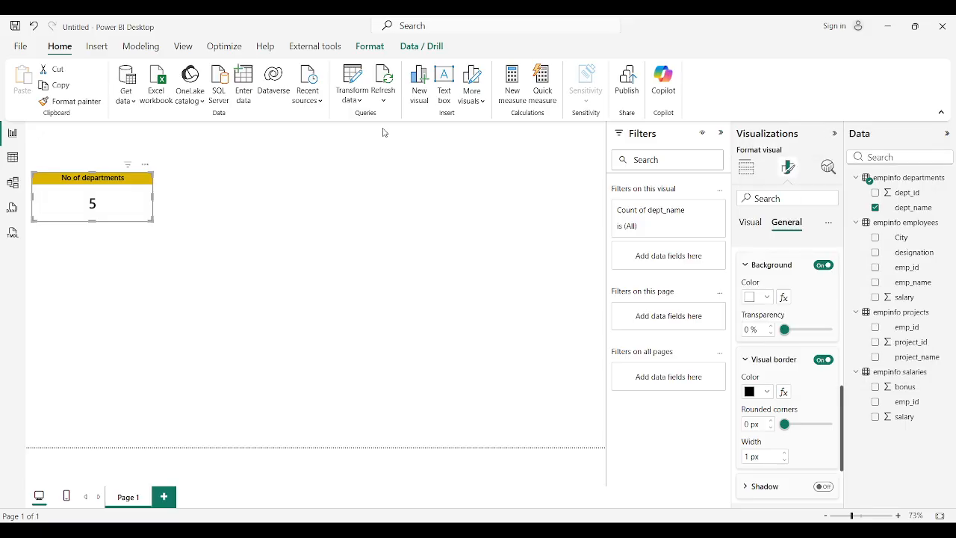
Shrink the department card slightly and place a duplicate of it beside the original, aligned in the same row.
{"action": "mouse_move", "coordinate": [152, 224]}
{"action": "left_mouse_down"}
{"action": "mouse_move", "coordinate": [128, 202]}
{"action": "mouse_move", "coordinate": [135, 218]}
{"action": "left_mouse_up"}
{"action": "left_click", "coordinate": [283, 240]}
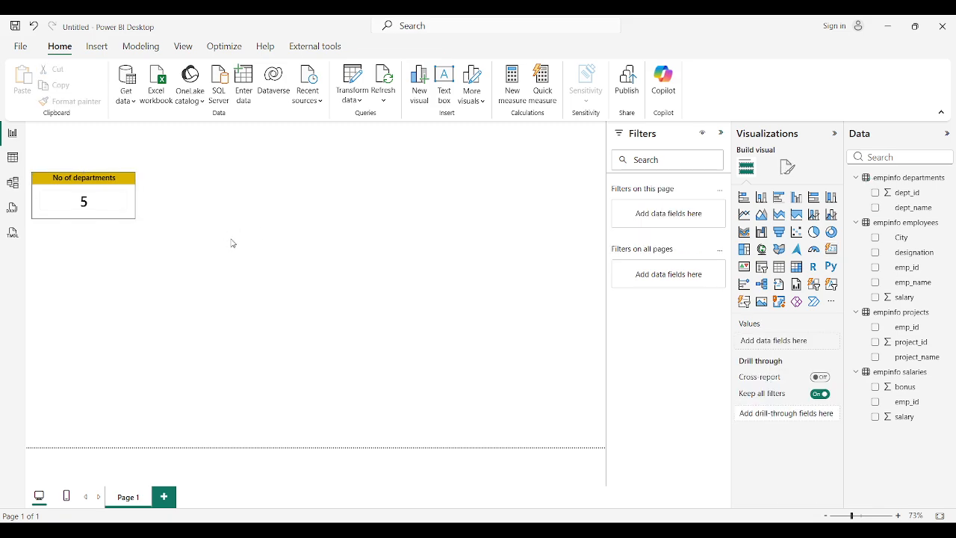
{"action": "left_click", "coordinate": [76, 181]}
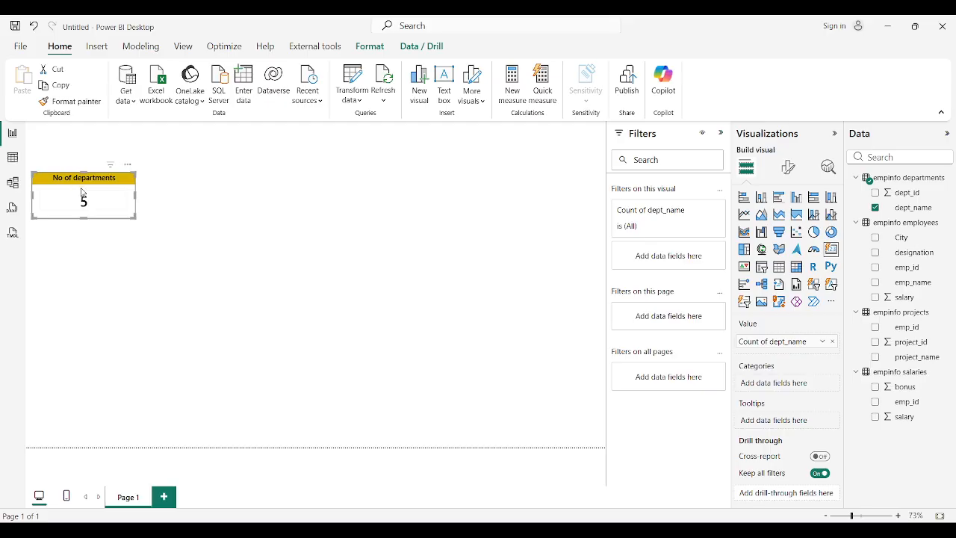
{"action": "key", "text": "ctrl+c"}
{"action": "key", "text": "ctrl+v"}
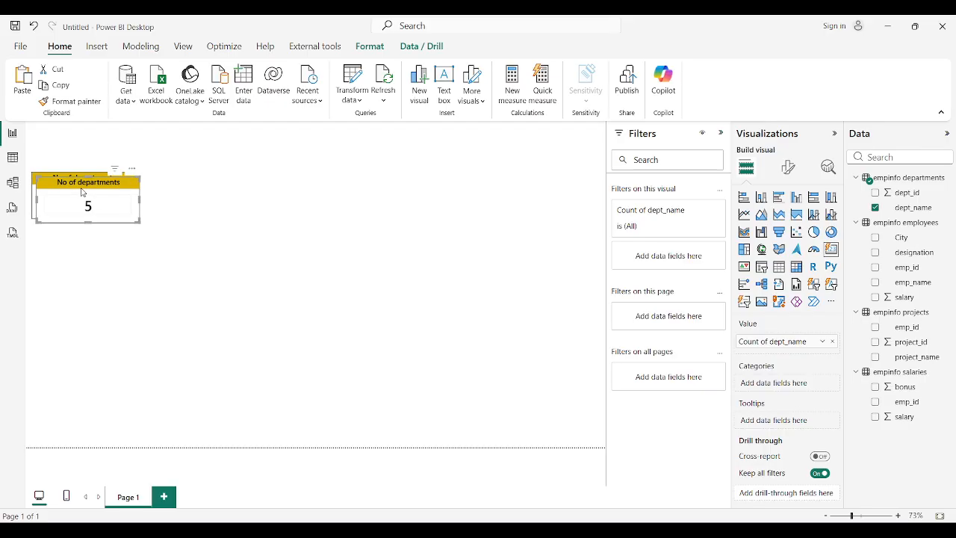
{"action": "left_click_drag", "start_coordinate": [82, 191], "coordinate": [203, 186]}
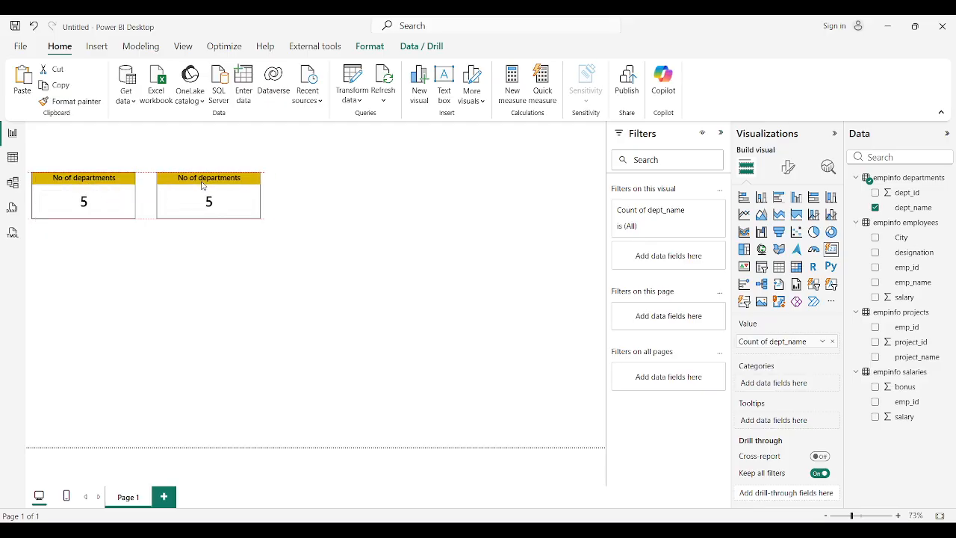
Replace the duplicated card's value with City from empinfo employees, summarized as Count (Distinct).
{"action": "left_click", "coordinate": [831, 341]}
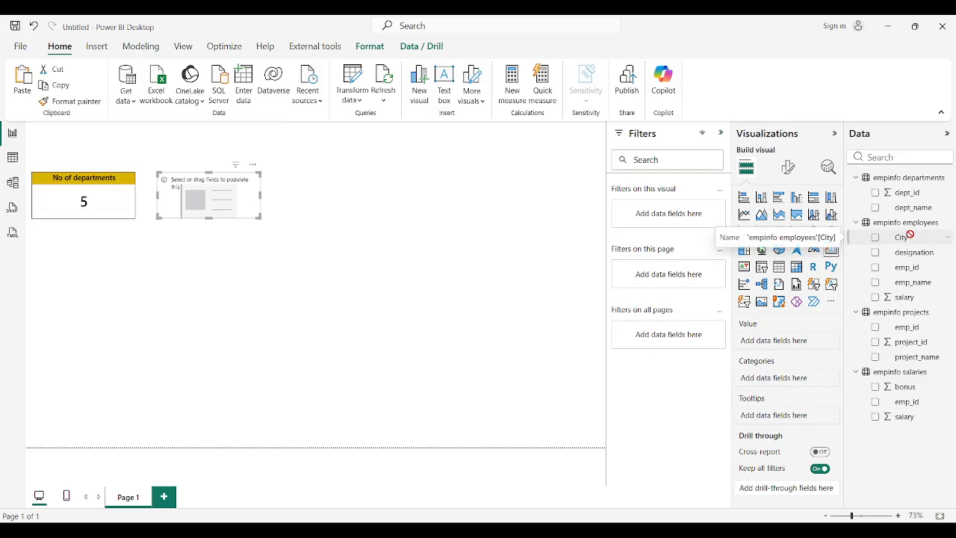
{"action": "left_click_drag", "start_coordinate": [924, 238], "coordinate": [793, 342]}
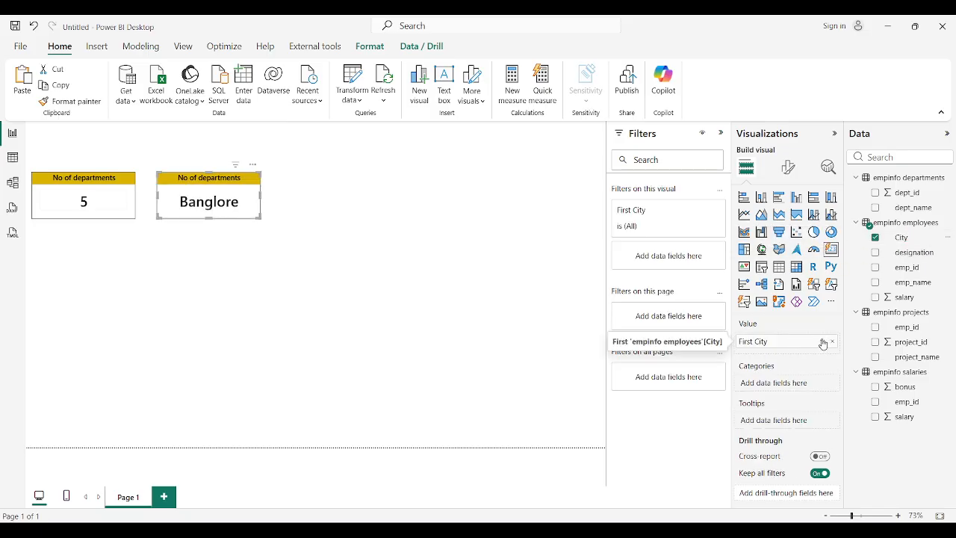
{"action": "left_click", "coordinate": [822, 342]}
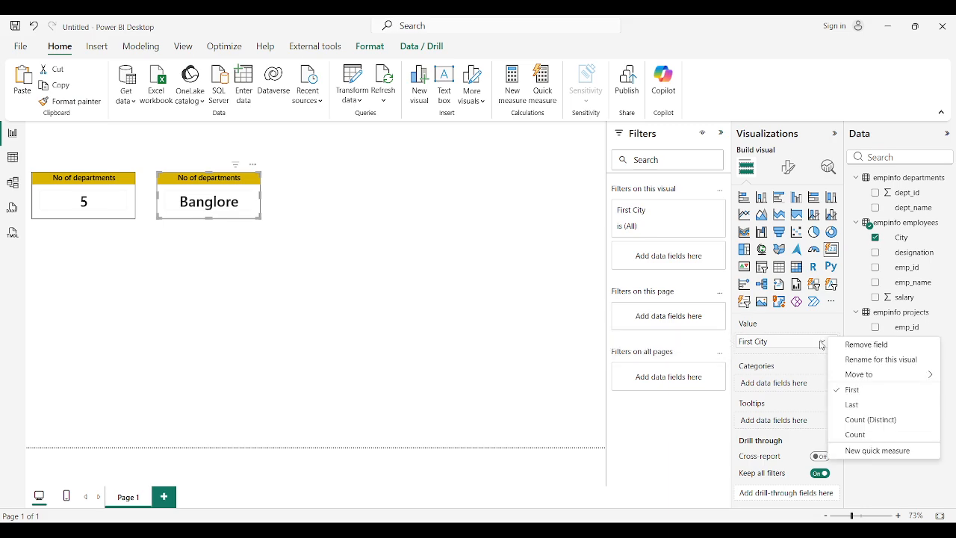
{"action": "left_click", "coordinate": [884, 421]}
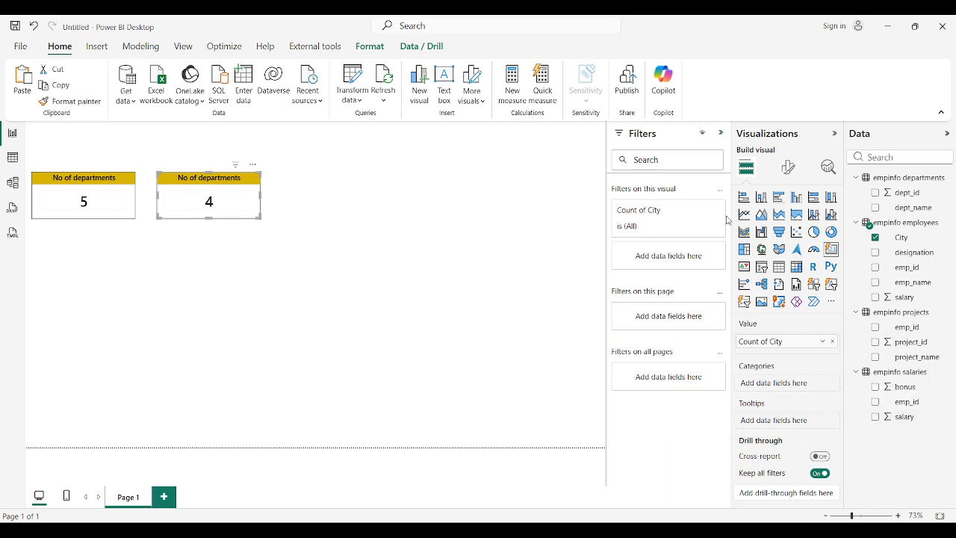
Change the second card's title text to "No of cities".
{"action": "left_click", "coordinate": [788, 167]}
{"action": "left_click", "coordinate": [783, 228]}
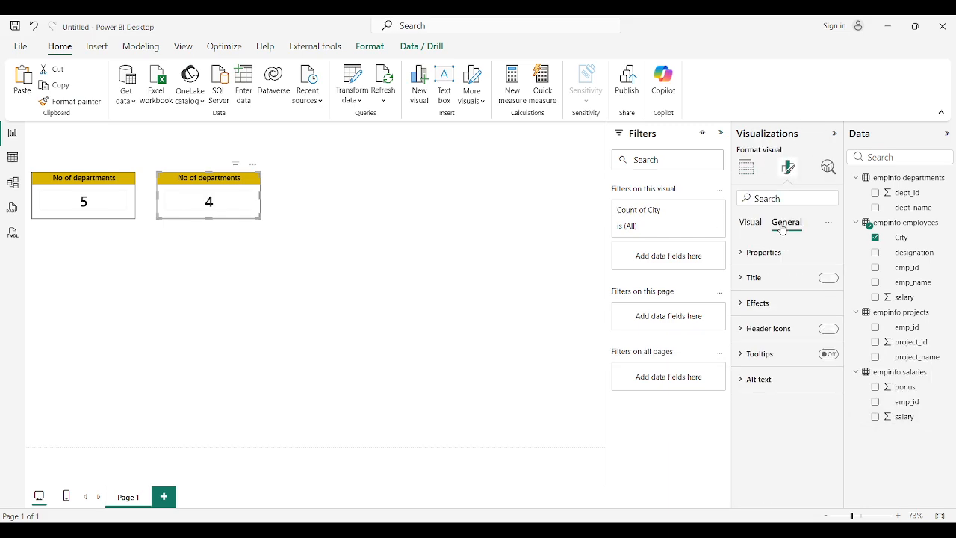
{"action": "left_click", "coordinate": [777, 281]}
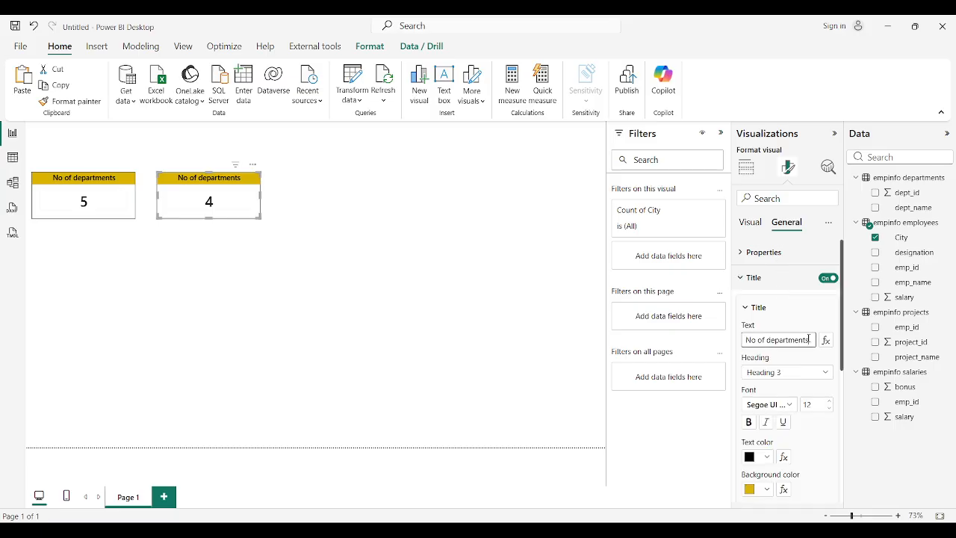
{"action": "left_click", "coordinate": [808, 338]}
{"action": "key", "text": "BackSpace"}
{"action": "key", "text": "BackSpace"}
{"action": "key", "text": "BackSpace"}
{"action": "key", "text": "BackSpace"}
{"action": "key", "text": "BackSpace"}
{"action": "key", "text": "BackSpace"}
{"action": "key", "text": "BackSpace"}
{"action": "key", "text": "BackSpace"}
{"action": "key", "text": "BackSpace"}
{"action": "key", "text": "BackSpace"}
{"action": "key", "text": "BackSpace"}
{"action": "type", "text": "cities"}
{"action": "left_click", "coordinate": [411, 336]}
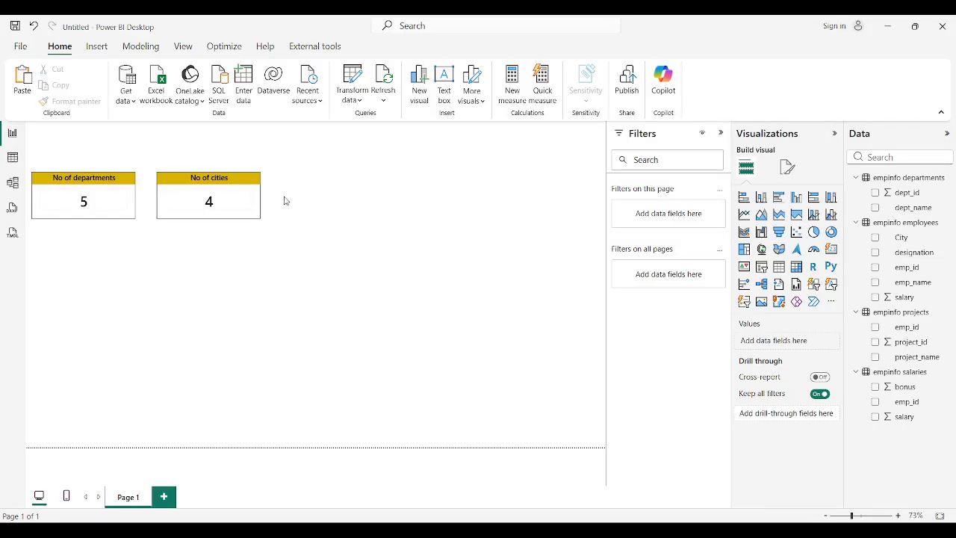
Duplicate the "No of cities" card and place the copy as a third card in the same row.
{"action": "left_click", "coordinate": [215, 180]}
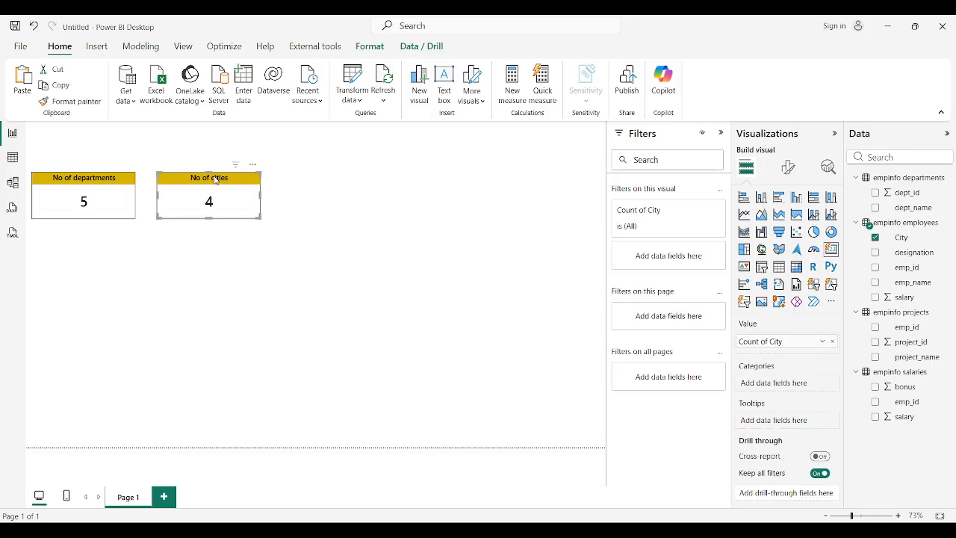
{"action": "left_click_drag", "start_coordinate": [214, 176], "coordinate": [333, 188]}
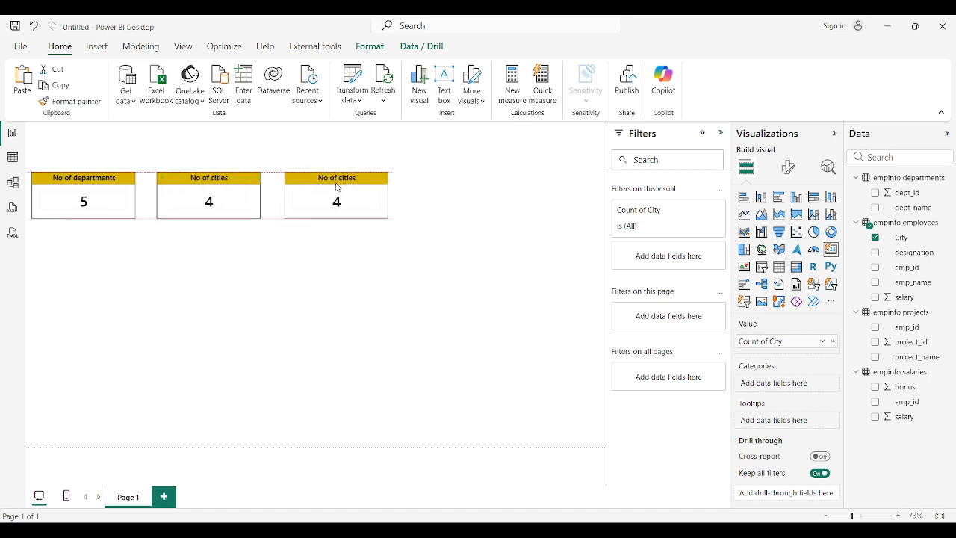
{"action": "left_click", "coordinate": [467, 214]}
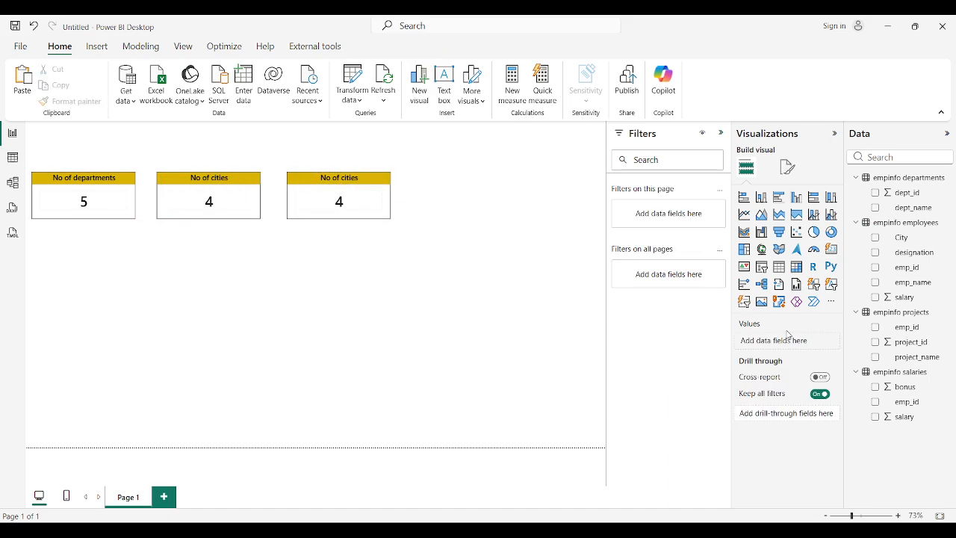
Replace the third card's value with salary from empinfo employees, summarized as Average.
{"action": "left_click", "coordinate": [326, 176]}
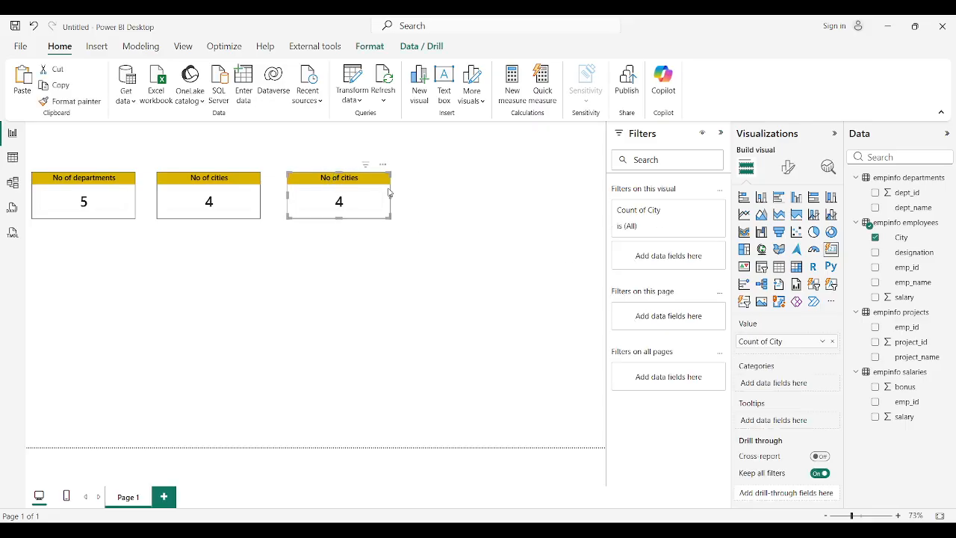
{"action": "left_click", "coordinate": [832, 341]}
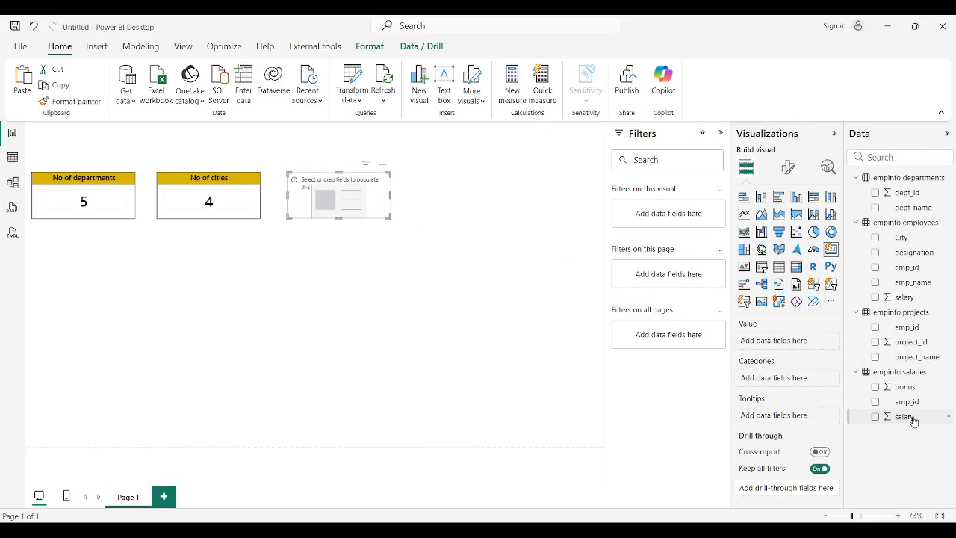
{"action": "left_click_drag", "start_coordinate": [912, 421], "coordinate": [780, 344]}
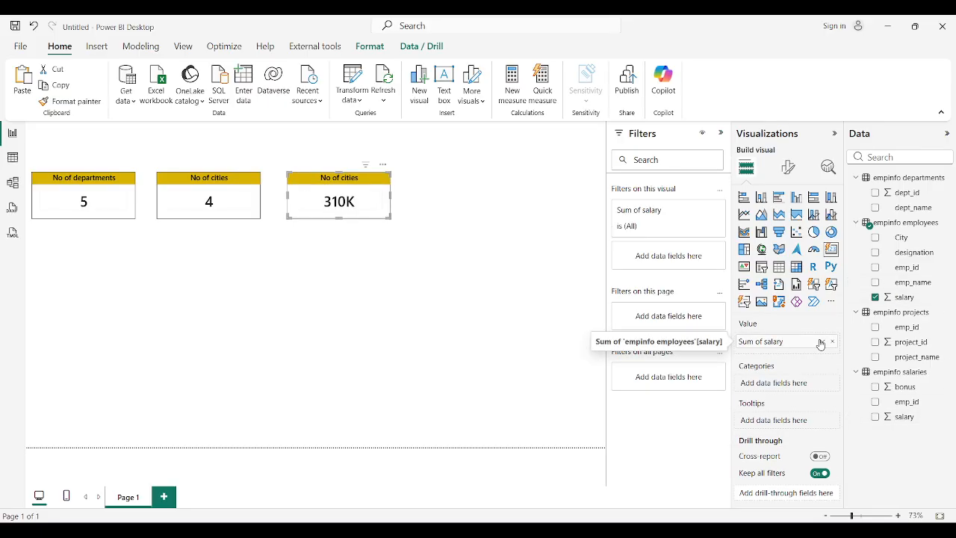
{"action": "left_click", "coordinate": [820, 342]}
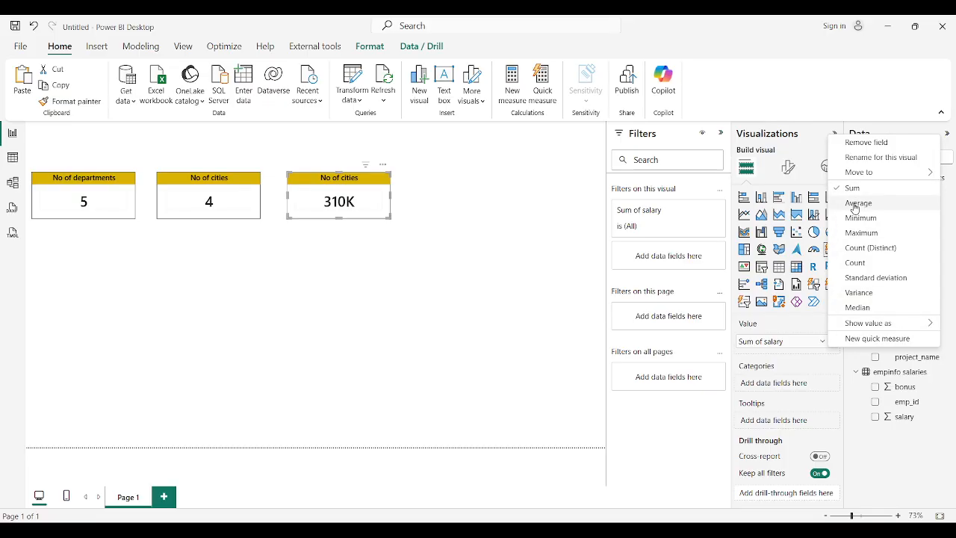
{"action": "left_click", "coordinate": [857, 203]}
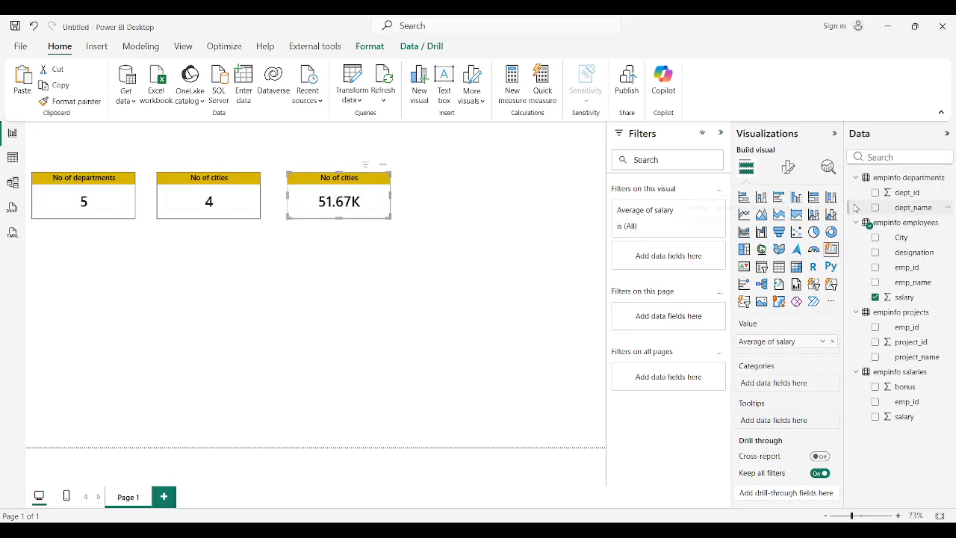
{"action": "left_click", "coordinate": [403, 204]}
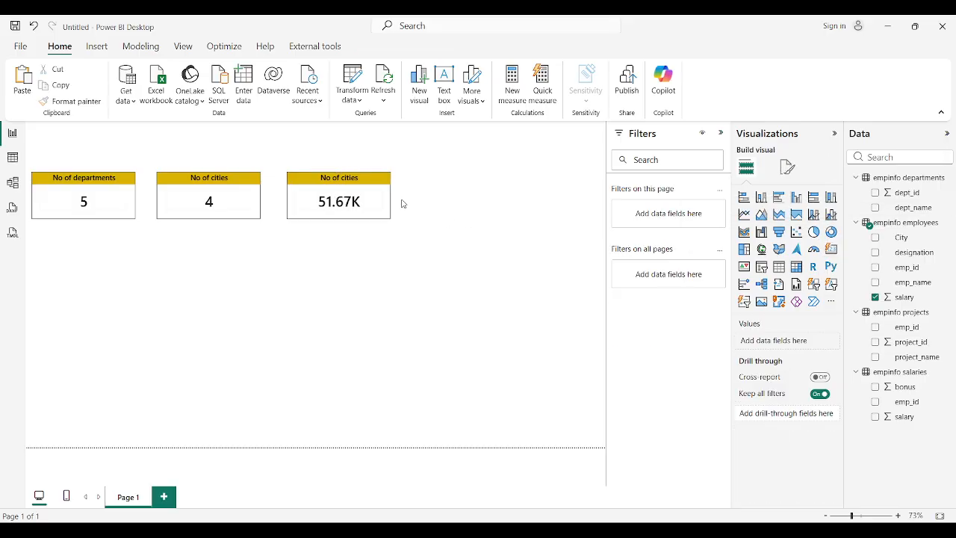
Change the third card's title text to "Average Salary".
{"action": "left_click", "coordinate": [364, 182]}
{"action": "left_click", "coordinate": [224, 191]}
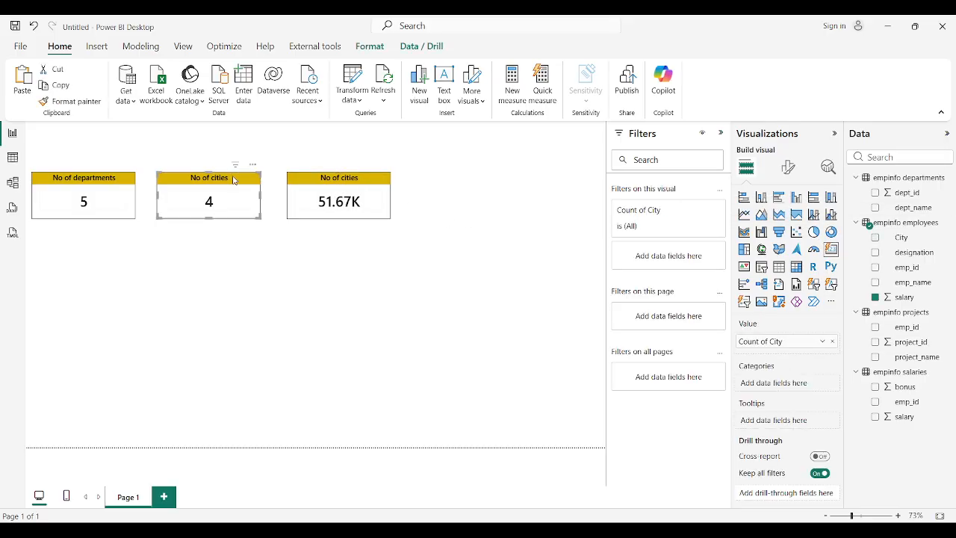
{"action": "left_click", "coordinate": [788, 167]}
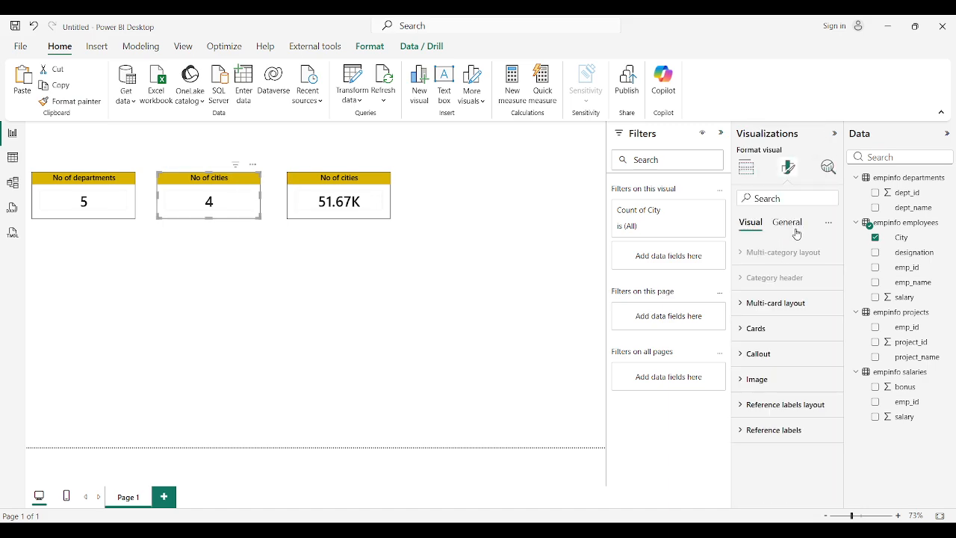
{"action": "left_click", "coordinate": [347, 180]}
{"action": "left_click", "coordinate": [787, 222]}
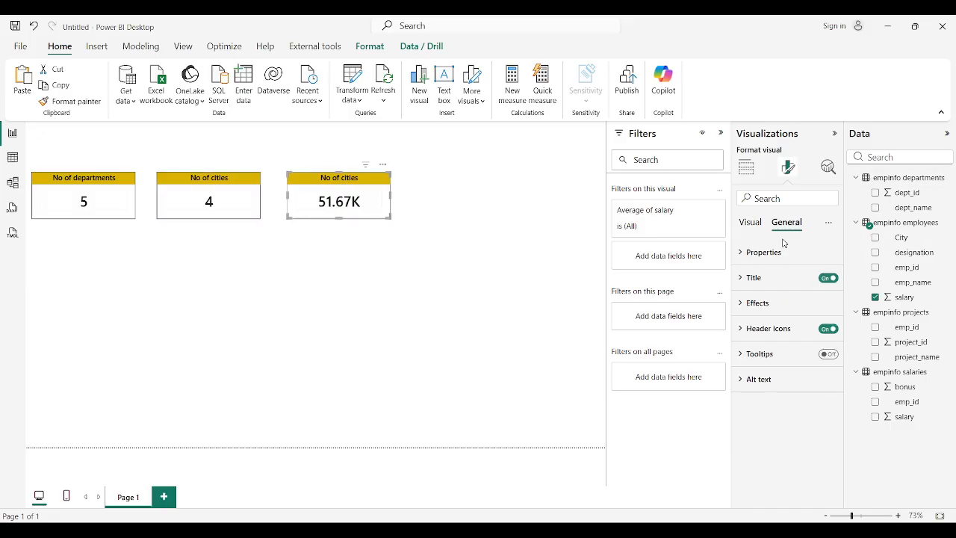
{"action": "left_click", "coordinate": [754, 278]}
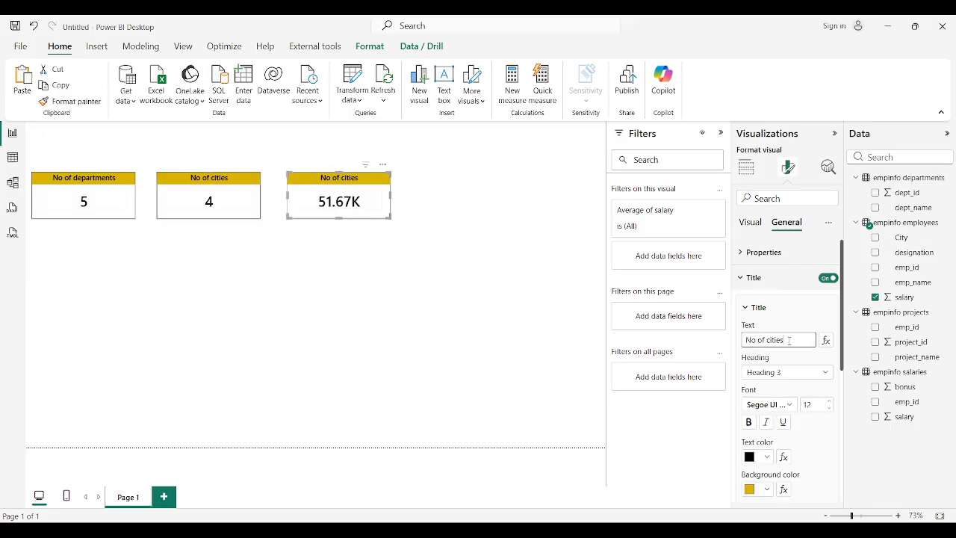
{"action": "left_click", "coordinate": [789, 341]}
{"action": "key", "text": "BackSpace"}
{"action": "key", "text": "BackSpace"}
{"action": "key", "text": "BackSpace"}
{"action": "key", "text": "BackSpace"}
{"action": "key", "text": "BackSpace"}
{"action": "key", "text": "BackSpace"}
{"action": "key", "text": "BackSpace"}
{"action": "key", "text": "BackSpace"}
{"action": "key", "text": "BackSpace"}
{"action": "key", "text": "BackSpace"}
{"action": "key", "text": "BackSpace"}
{"action": "key", "text": "BackSpace"}
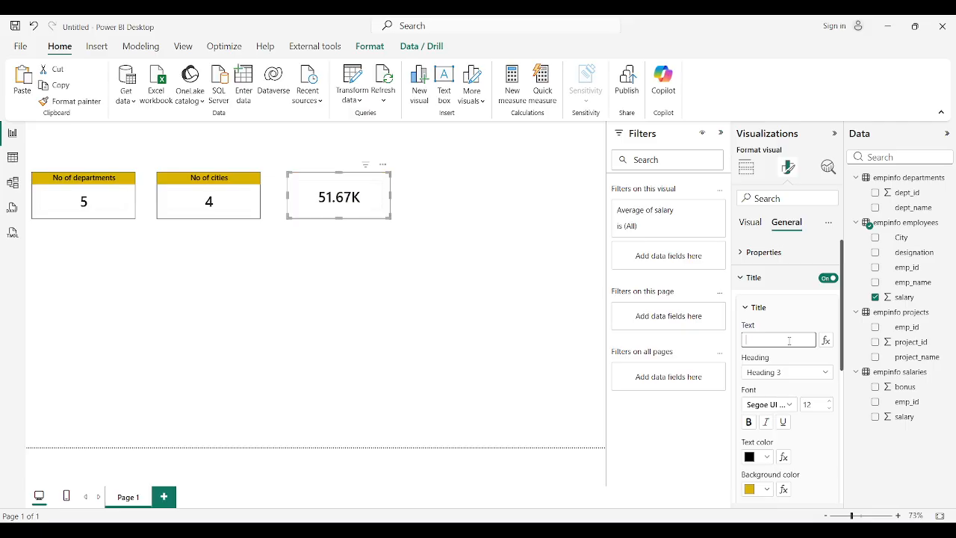
{"action": "type", "text": "Avg"}
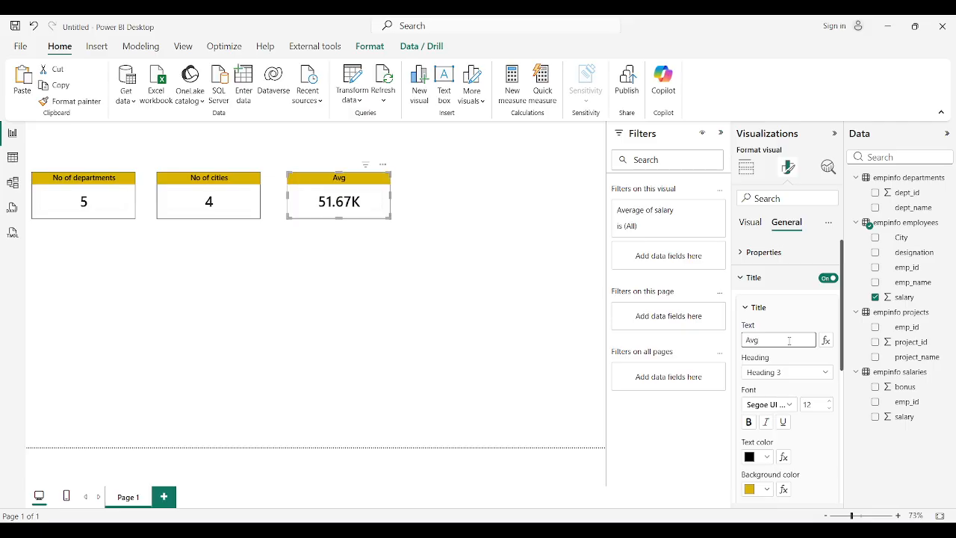
{"action": "key", "text": "BackSpace"}
{"action": "type", "text": "erage Salary"}
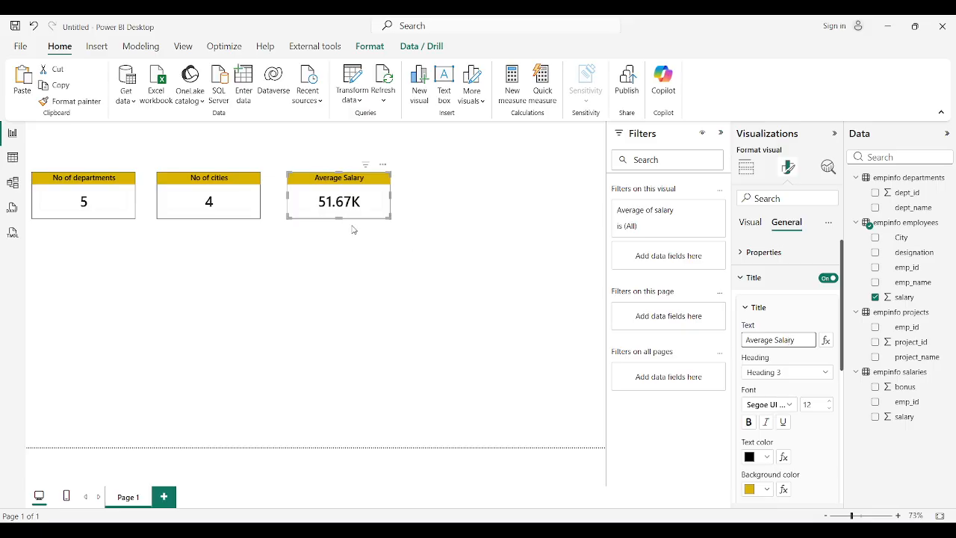
Add an empty stacked column chart to the page and position it below the department card.
{"action": "left_click", "coordinate": [321, 270]}
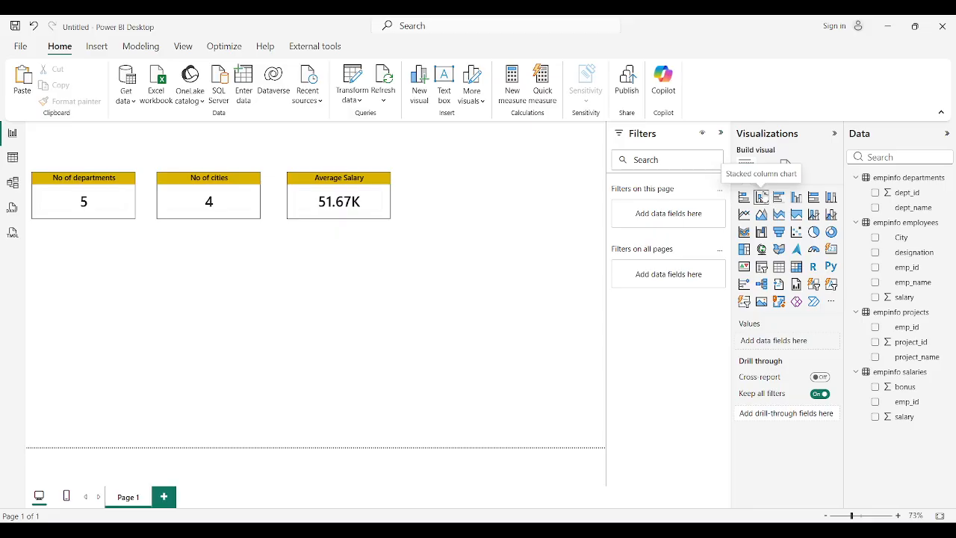
{"action": "left_click", "coordinate": [761, 197]}
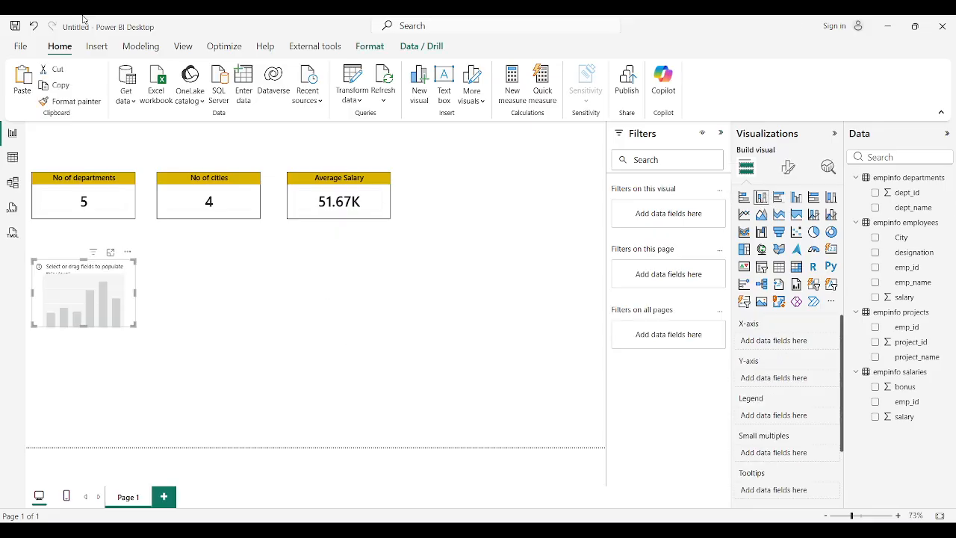
{"action": "left_click_drag", "start_coordinate": [83, 313], "coordinate": [84, 349]}
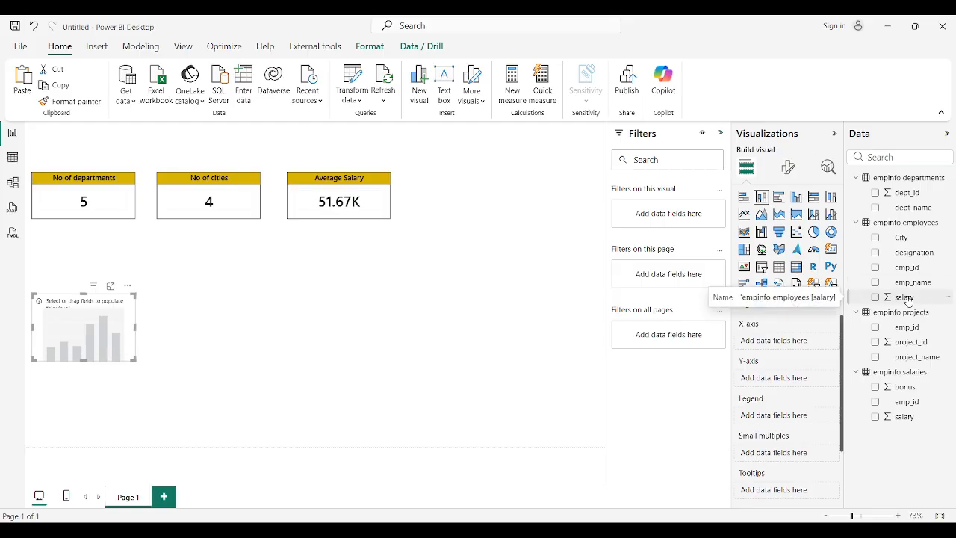
Plot the employees' salary, summarized as Average, on the column chart's Y-axis with designation on the X-axis.
{"action": "left_click_drag", "start_coordinate": [908, 301], "coordinate": [785, 384]}
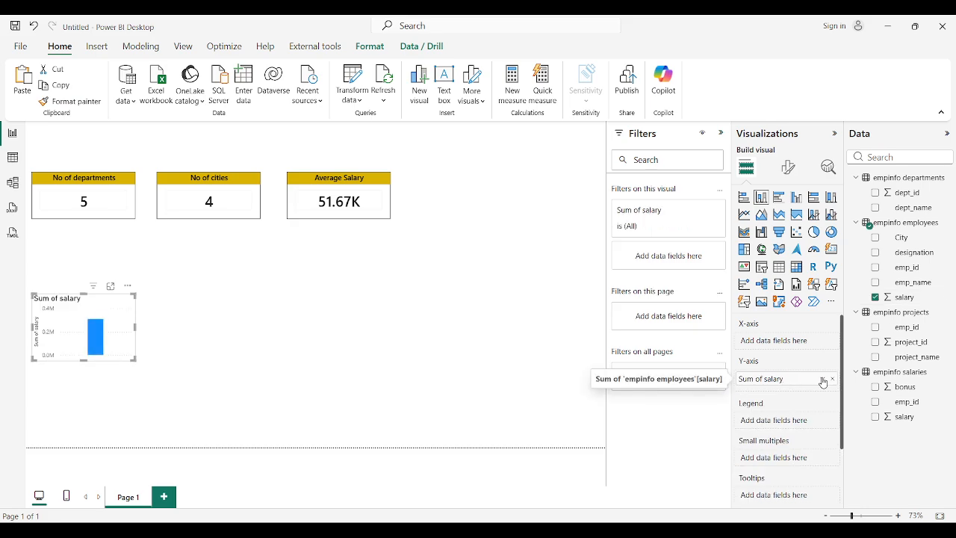
{"action": "left_click", "coordinate": [822, 379]}
{"action": "left_click", "coordinate": [866, 240]}
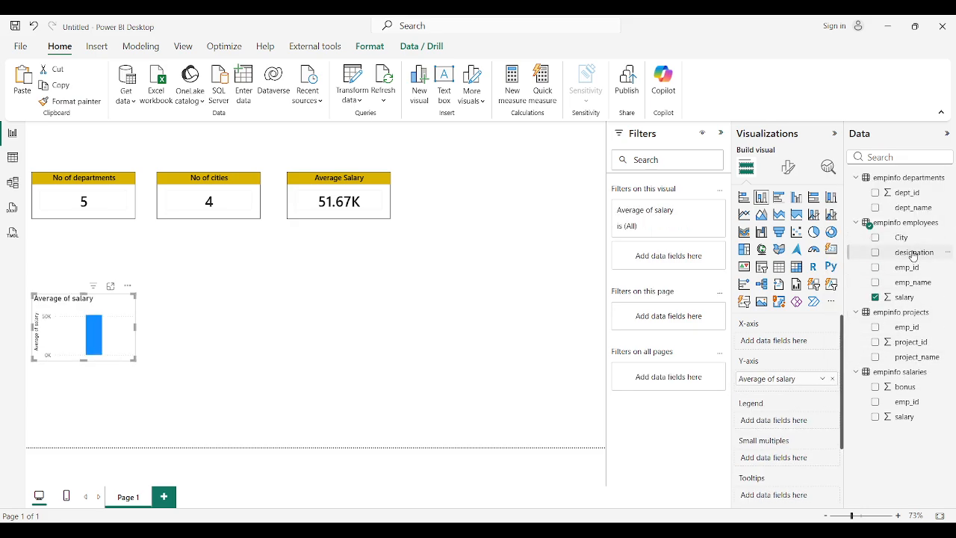
{"action": "left_click_drag", "start_coordinate": [912, 254], "coordinate": [802, 342]}
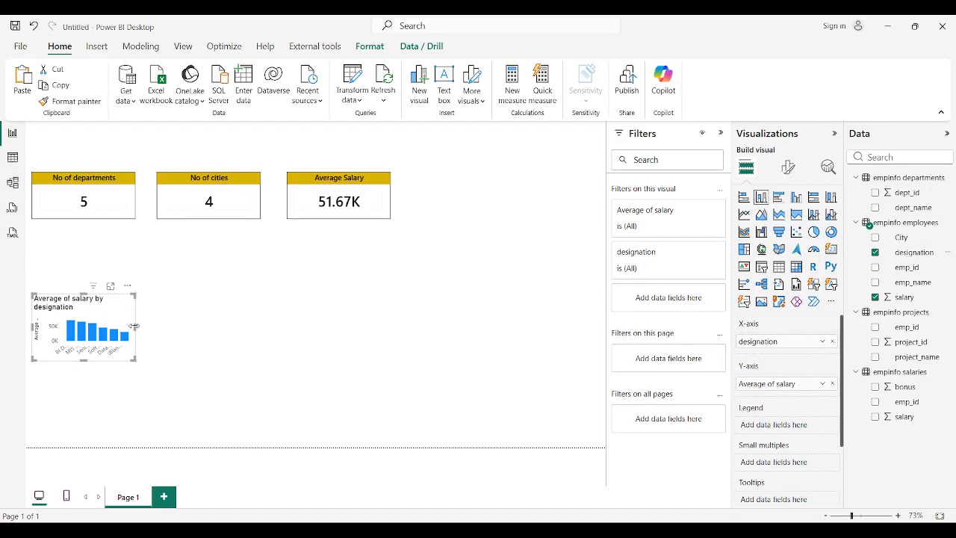
Enlarge the average salary by designation chart in width and height and move it up closer to the cards.
{"action": "left_click_drag", "start_coordinate": [136, 331], "coordinate": [252, 331]}
{"action": "left_click_drag", "start_coordinate": [142, 360], "coordinate": [120, 442]}
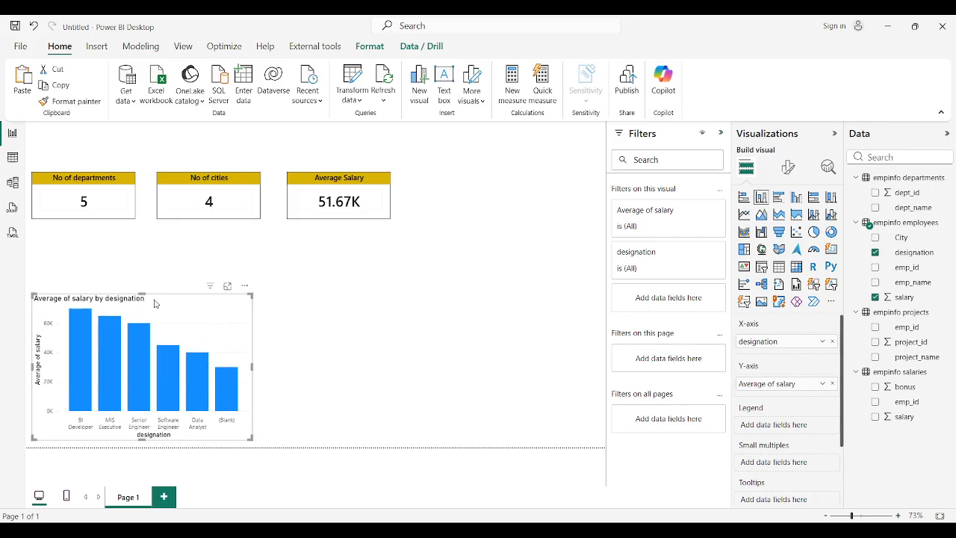
{"action": "left_click_drag", "start_coordinate": [158, 308], "coordinate": [153, 271]}
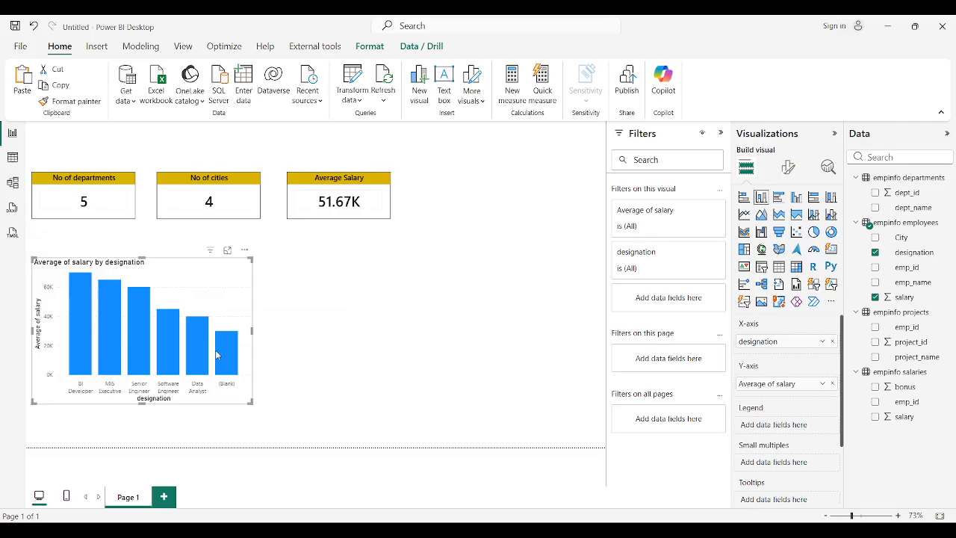
Set the chart's designation filter to the Top N type, showing the top 5 items.
{"action": "mouse_move", "coordinate": [223, 348]}
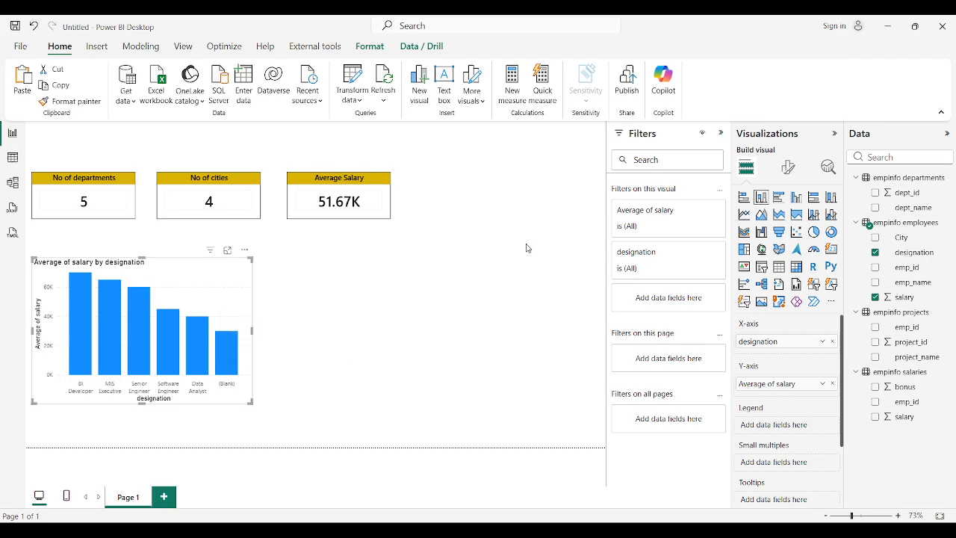
{"action": "mouse_move", "coordinate": [685, 281]}
{"action": "left_click", "coordinate": [690, 265]}
{"action": "left_click", "coordinate": [668, 302]}
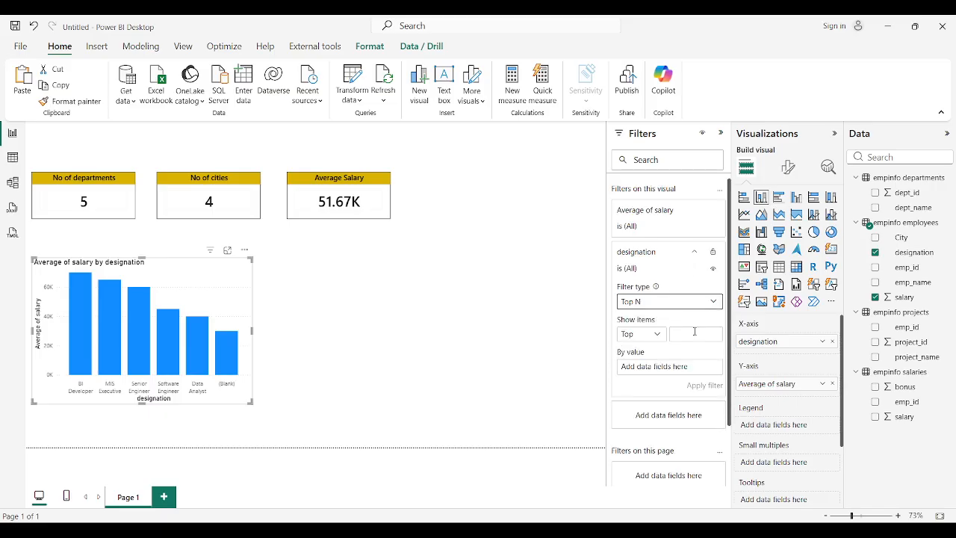
{"action": "left_click", "coordinate": [660, 301]}
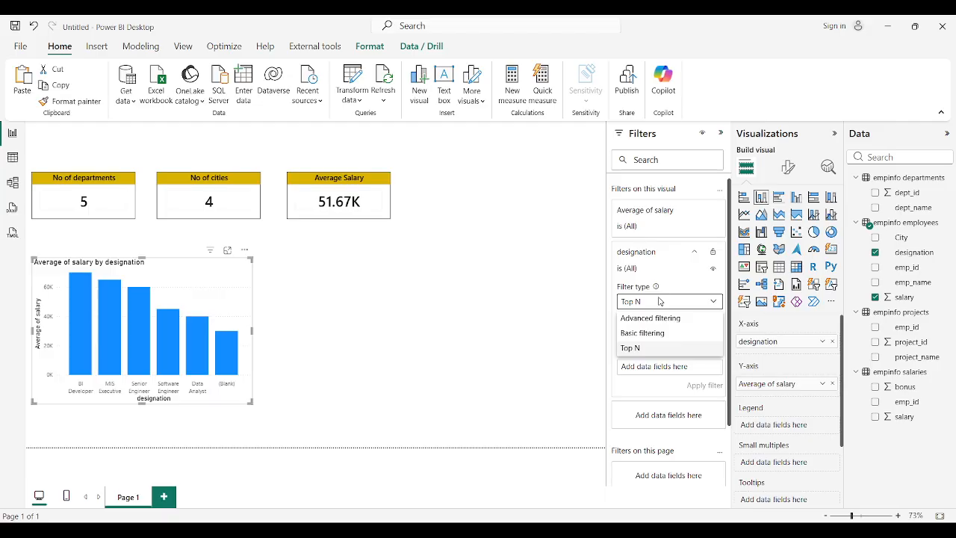
{"action": "left_click", "coordinate": [604, 361]}
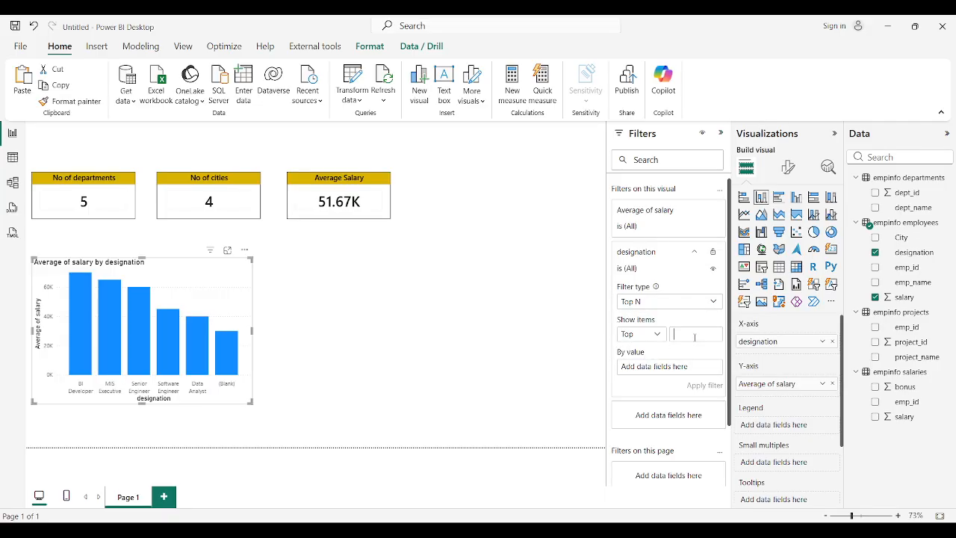
{"action": "type", "text": "5"}
Rank the designation Top N filter by the Average of employees' salary, apply it and collapse the filter card.
{"action": "left_click_drag", "start_coordinate": [902, 299], "coordinate": [665, 371]}
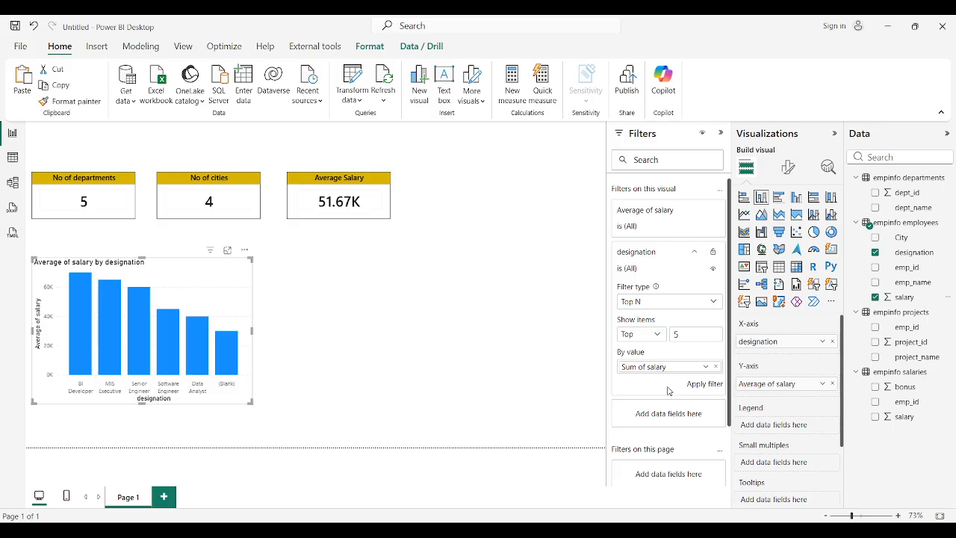
{"action": "left_click", "coordinate": [707, 366]}
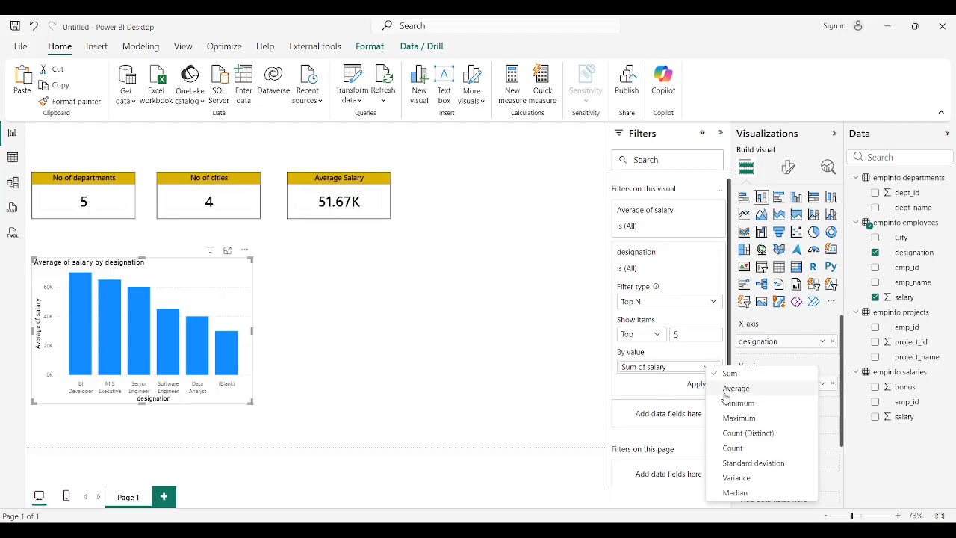
{"action": "left_click", "coordinate": [723, 386]}
{"action": "left_click", "coordinate": [706, 386]}
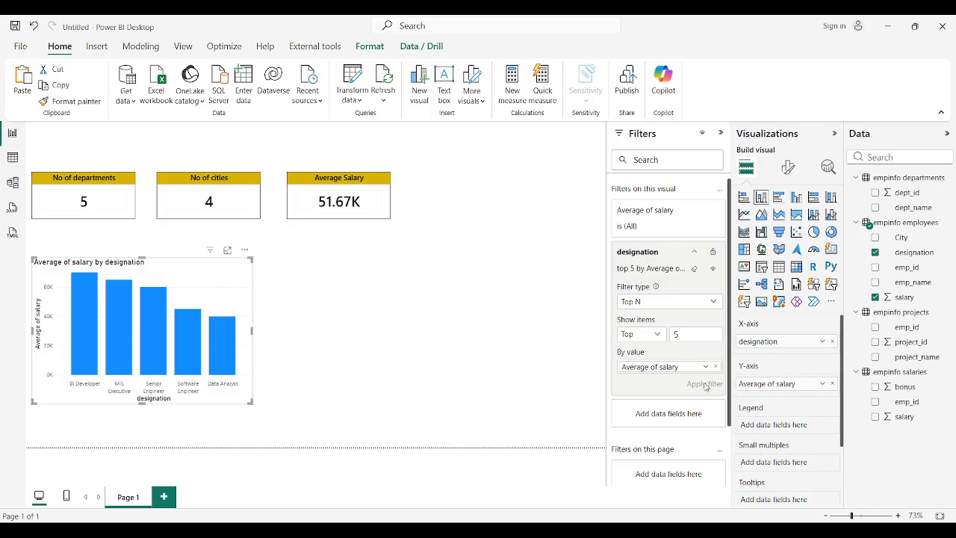
{"action": "left_click", "coordinate": [695, 251]}
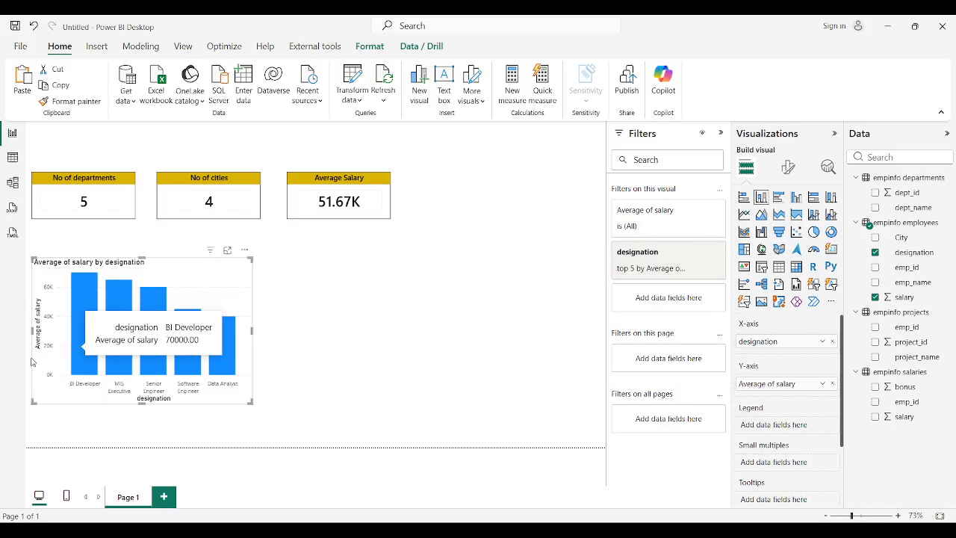
Turn on data labels for the average salary by designation chart.
{"action": "scroll", "coordinate": [804, 452], "scroll_direction": "down", "scroll_amount": 2}
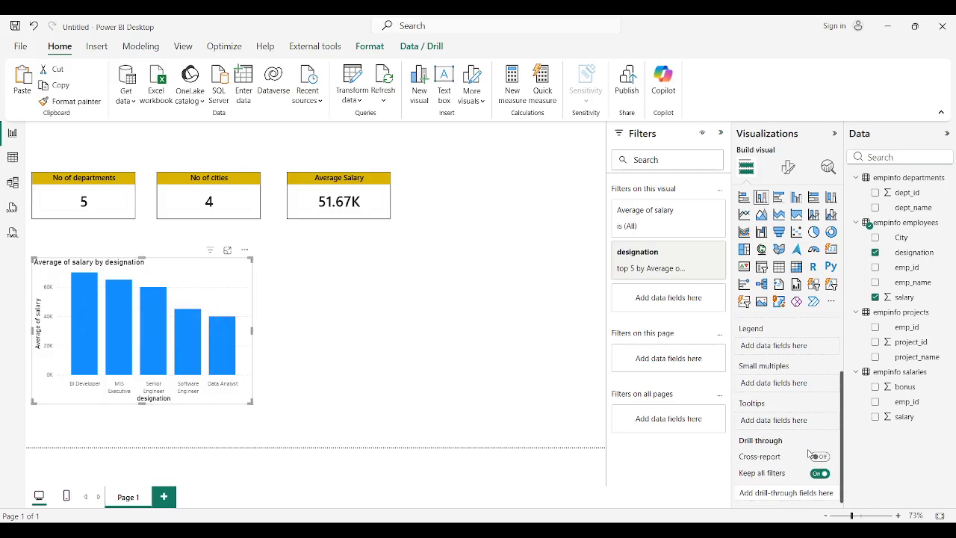
{"action": "scroll", "coordinate": [796, 446], "scroll_direction": "up", "scroll_amount": 2}
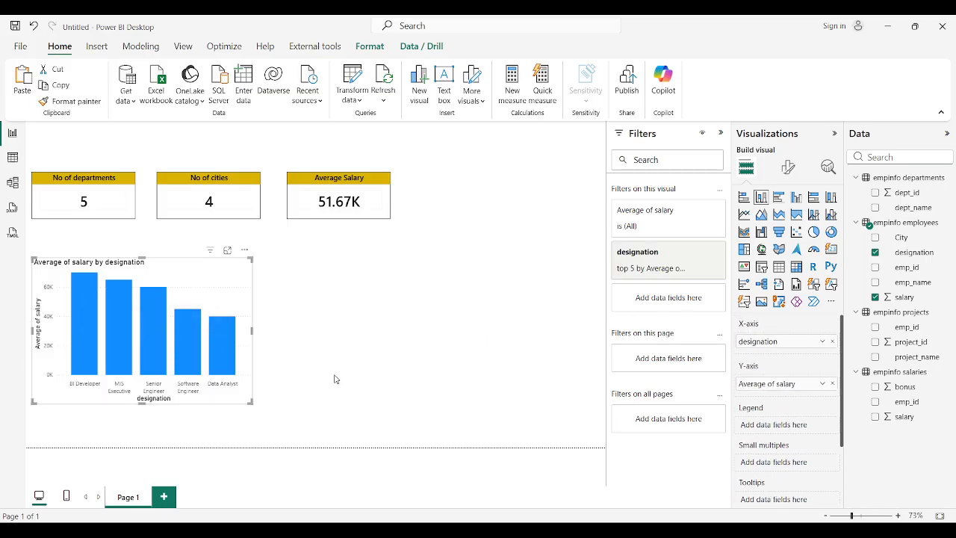
{"action": "left_click", "coordinate": [787, 168]}
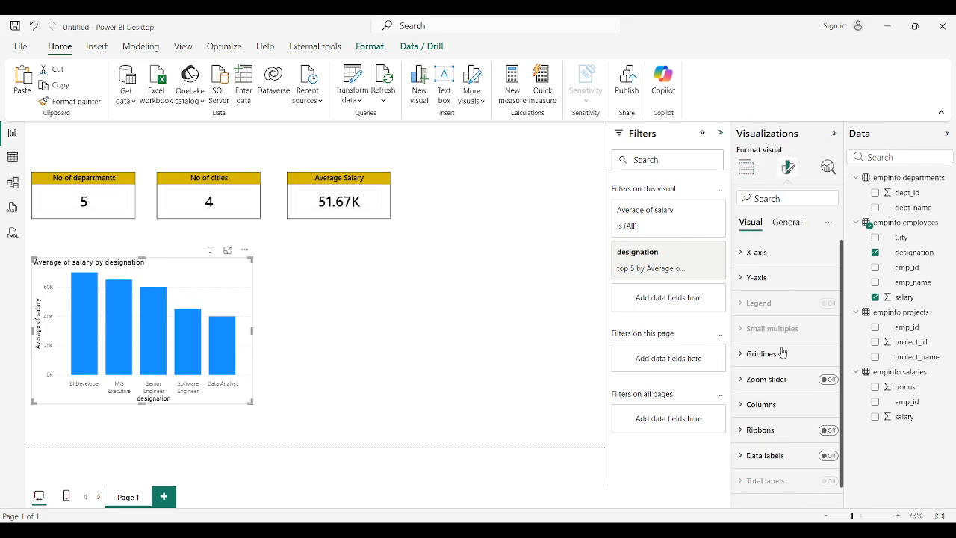
{"action": "left_click", "coordinate": [828, 455]}
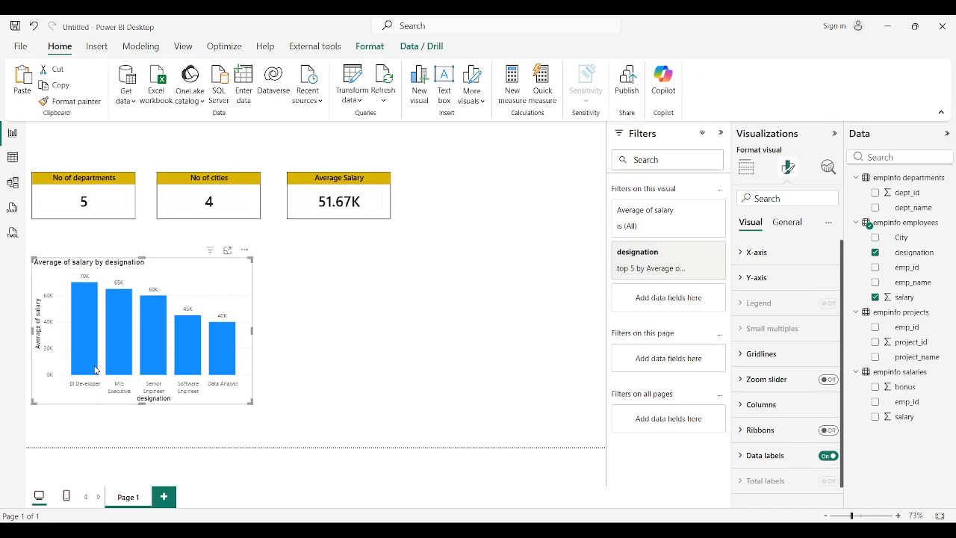
{"action": "mouse_move", "coordinate": [91, 298]}
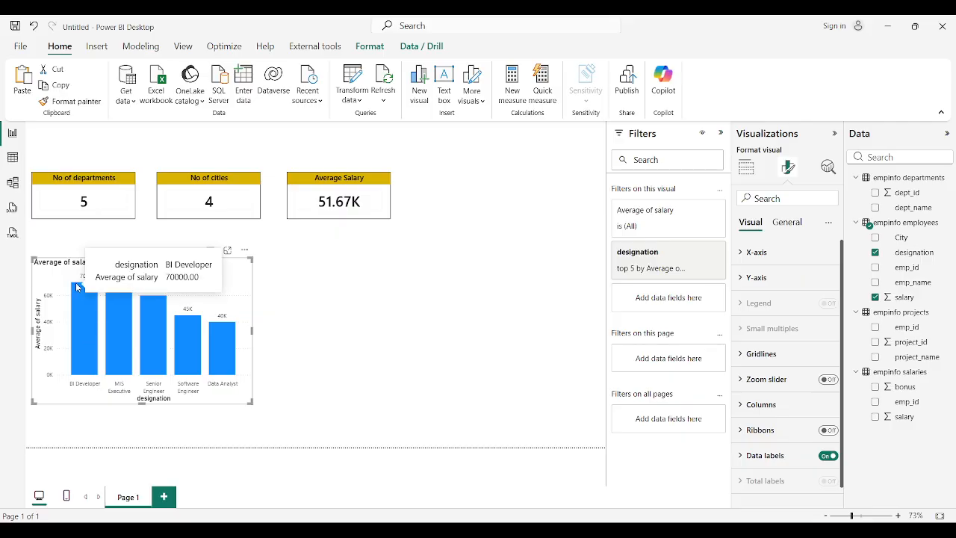
{"action": "mouse_move", "coordinate": [124, 299]}
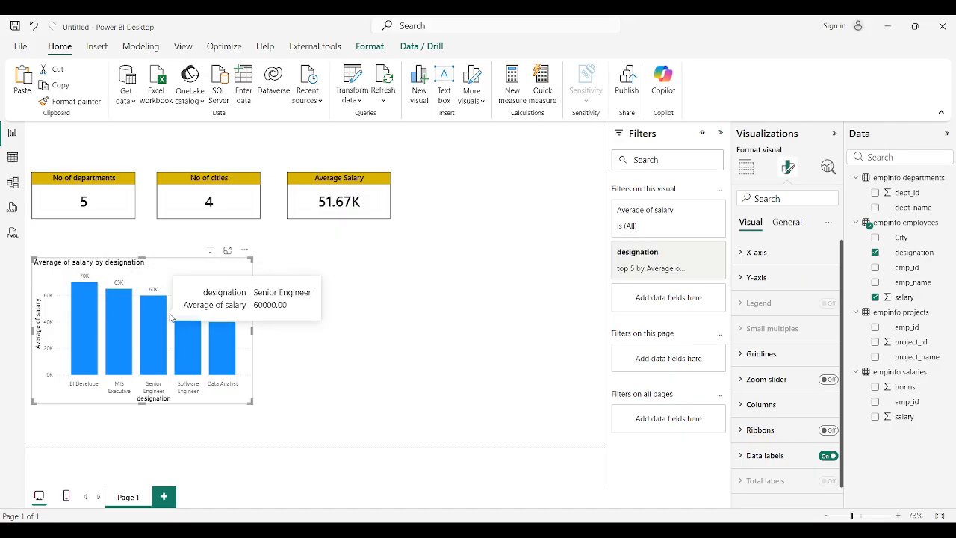
{"action": "mouse_move", "coordinate": [168, 317]}
{"action": "mouse_move", "coordinate": [196, 321]}
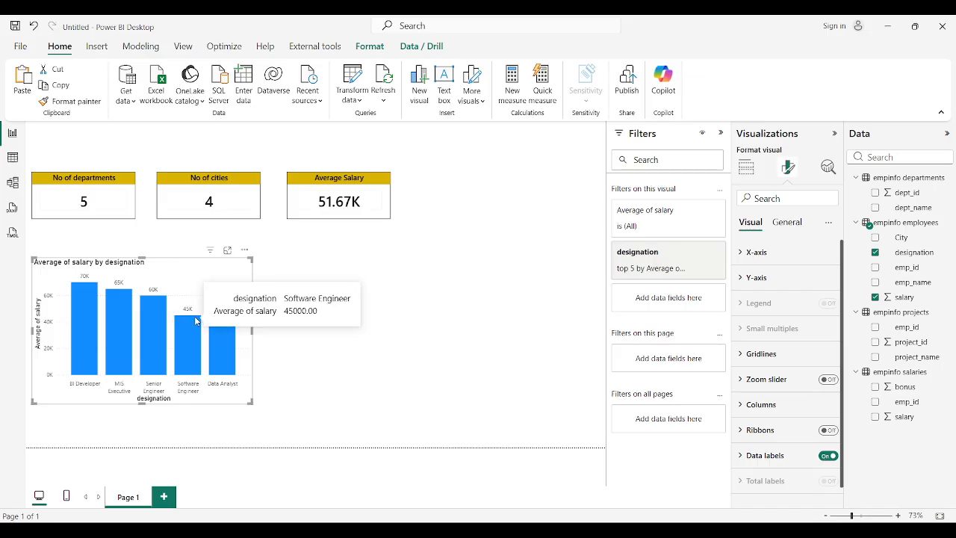
{"action": "mouse_move", "coordinate": [228, 326]}
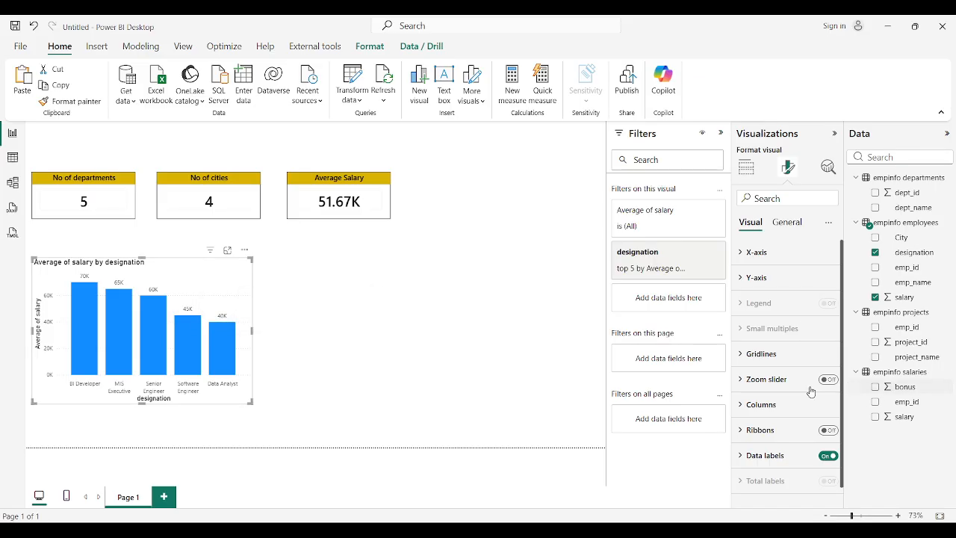
Format the chart's X-axis values in black Segoe UI Bold at size 10.
{"action": "scroll", "coordinate": [775, 389], "scroll_direction": "down", "scroll_amount": 1}
{"action": "scroll", "coordinate": [774, 389], "scroll_direction": "up", "scroll_amount": 1}
{"action": "left_click", "coordinate": [744, 252]}
{"action": "left_click", "coordinate": [766, 366]}
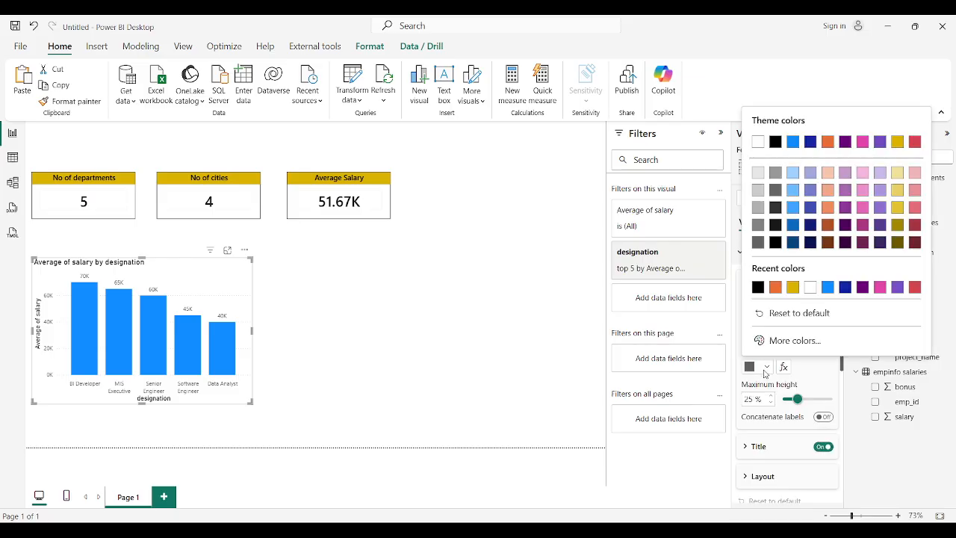
{"action": "left_click", "coordinate": [772, 139]}
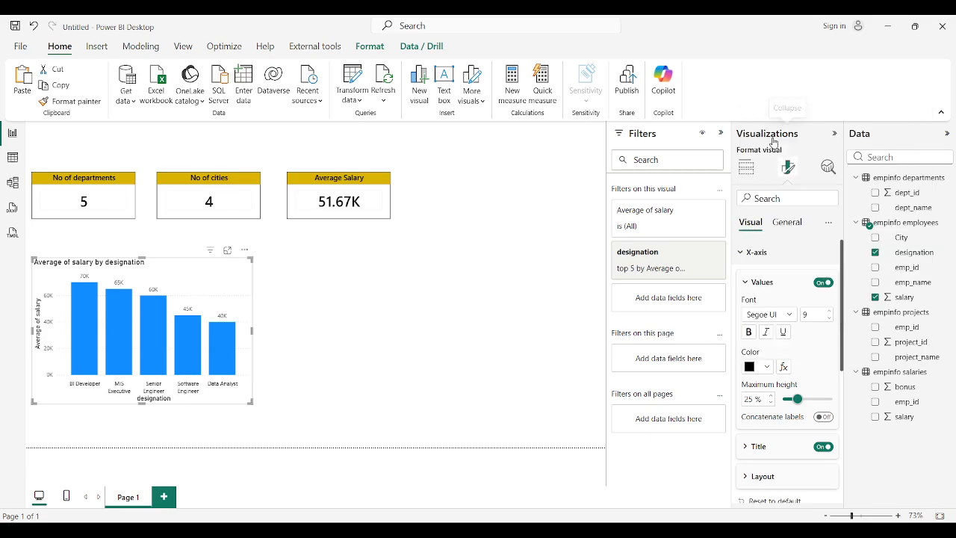
{"action": "left_click", "coordinate": [772, 315]}
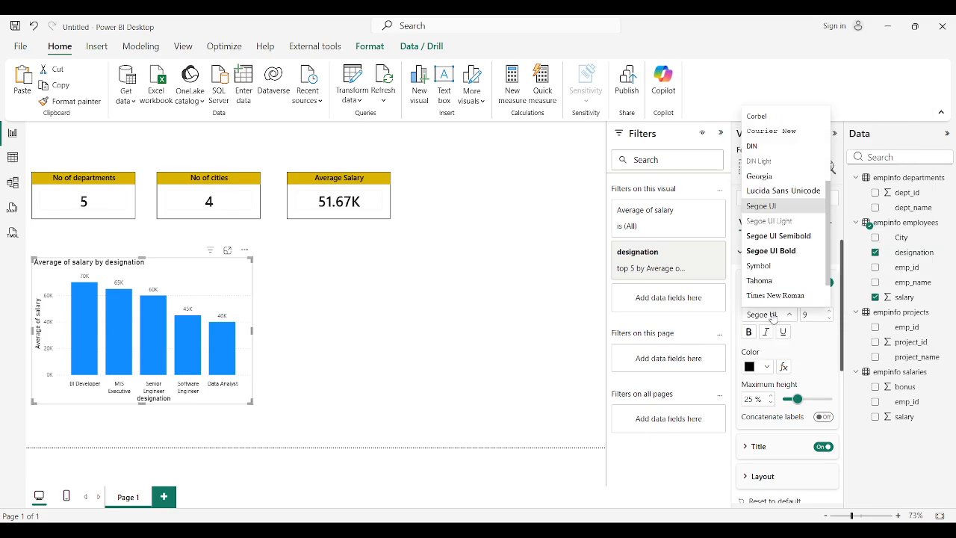
{"action": "left_click", "coordinate": [791, 249]}
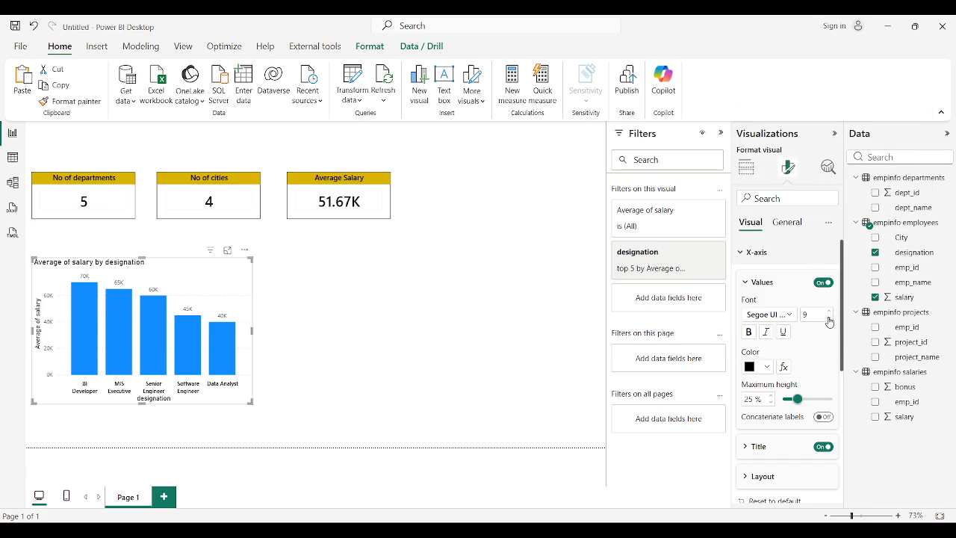
{"action": "left_click", "coordinate": [829, 311]}
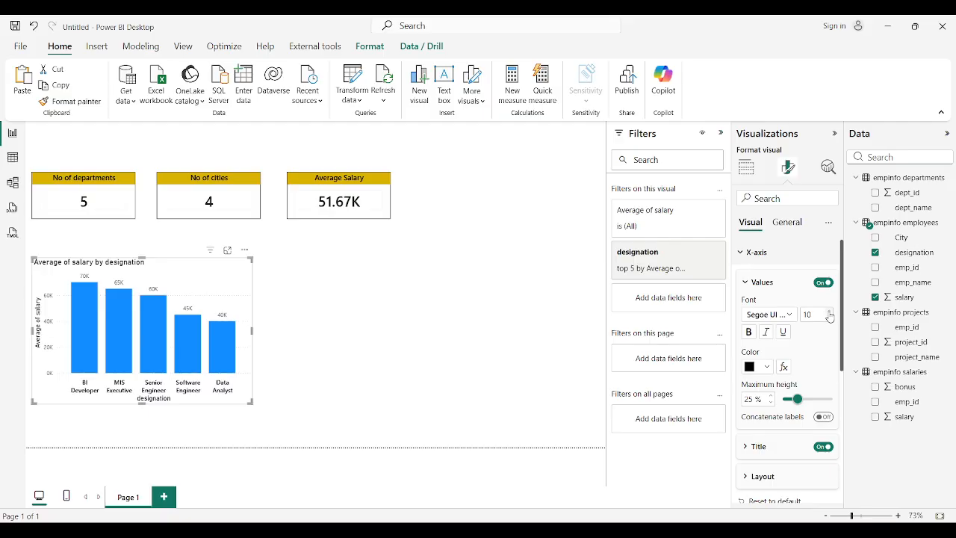
{"action": "left_click", "coordinate": [738, 252]}
Format the chart's Y-axis values in black Segoe UI Bold at size 10.
{"action": "left_click", "coordinate": [746, 278]}
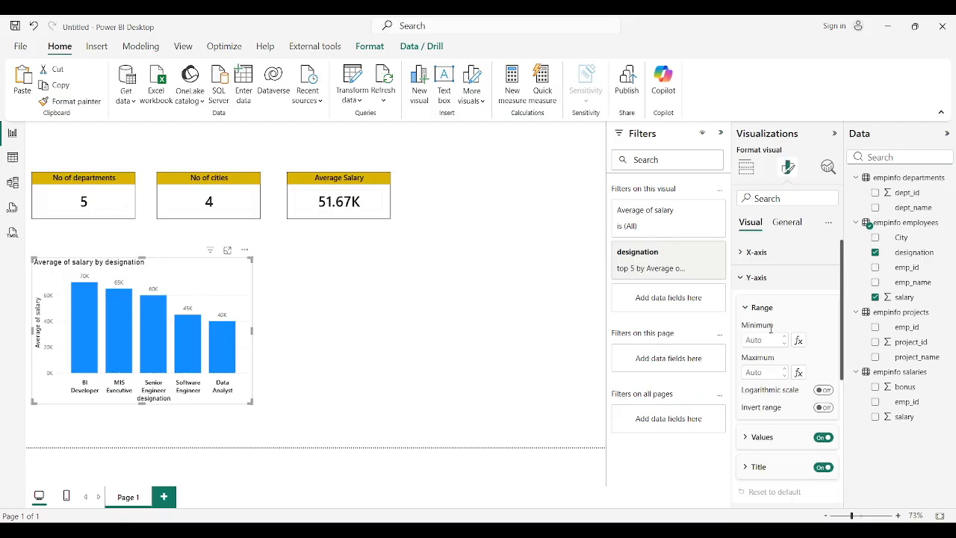
{"action": "scroll", "coordinate": [754, 295], "scroll_direction": "down", "scroll_amount": 5}
{"action": "scroll", "coordinate": [754, 280], "scroll_direction": "up", "scroll_amount": 2}
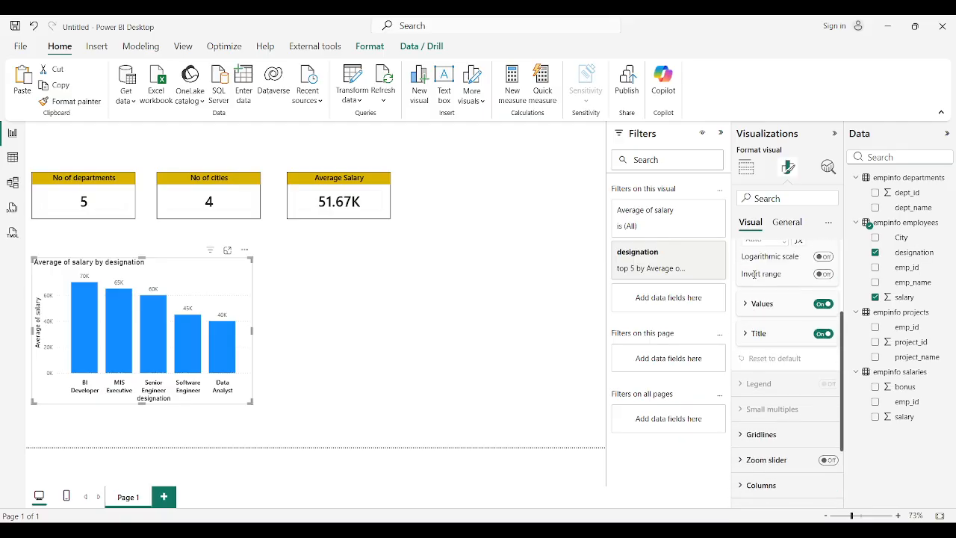
{"action": "left_click", "coordinate": [745, 314]}
{"action": "left_click", "coordinate": [765, 397]}
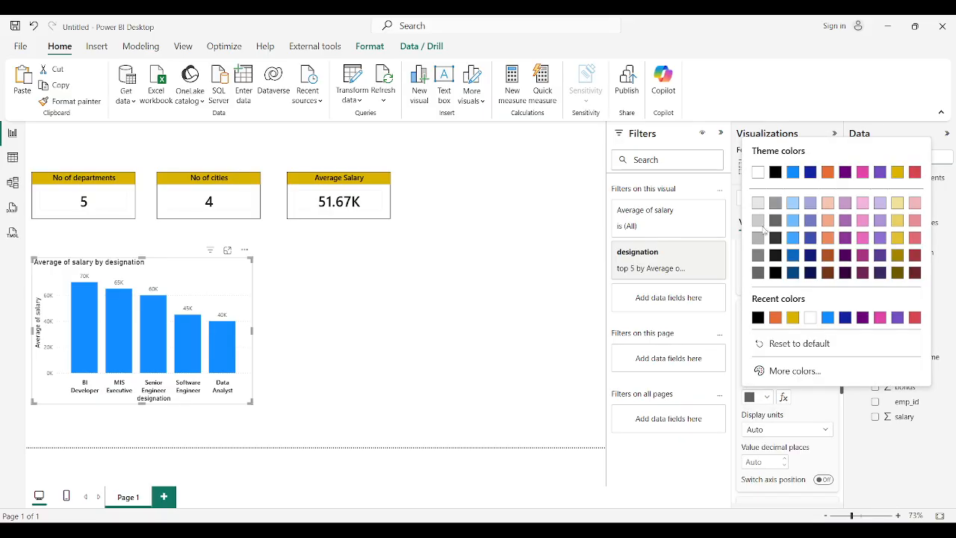
{"action": "left_click", "coordinate": [779, 180]}
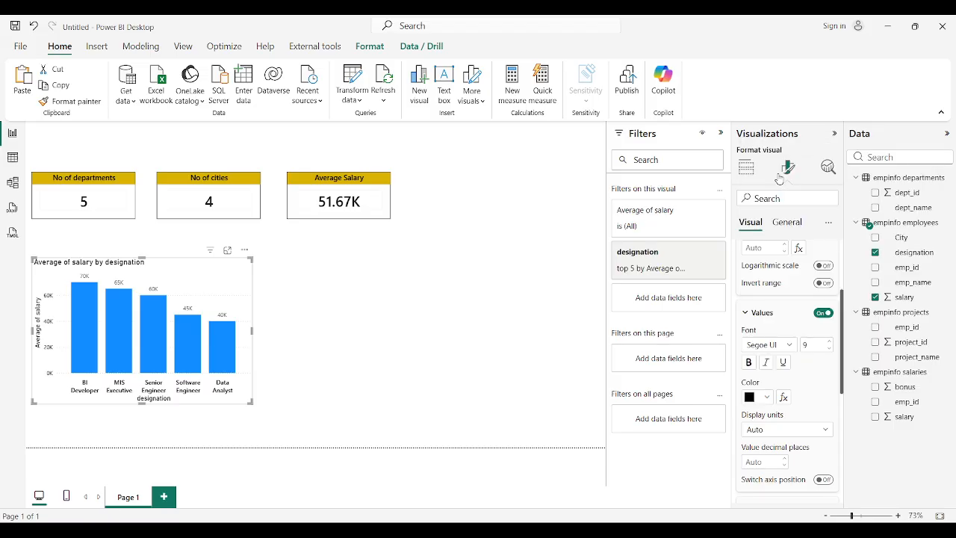
{"action": "left_click", "coordinate": [769, 345]}
{"action": "left_click", "coordinate": [784, 281]}
{"action": "left_click", "coordinate": [830, 342]}
Examine the Y-axis title's text, style and font settings and collapse the chart's Y-axis options.
{"action": "scroll", "coordinate": [811, 377], "scroll_direction": "down", "scroll_amount": 5}
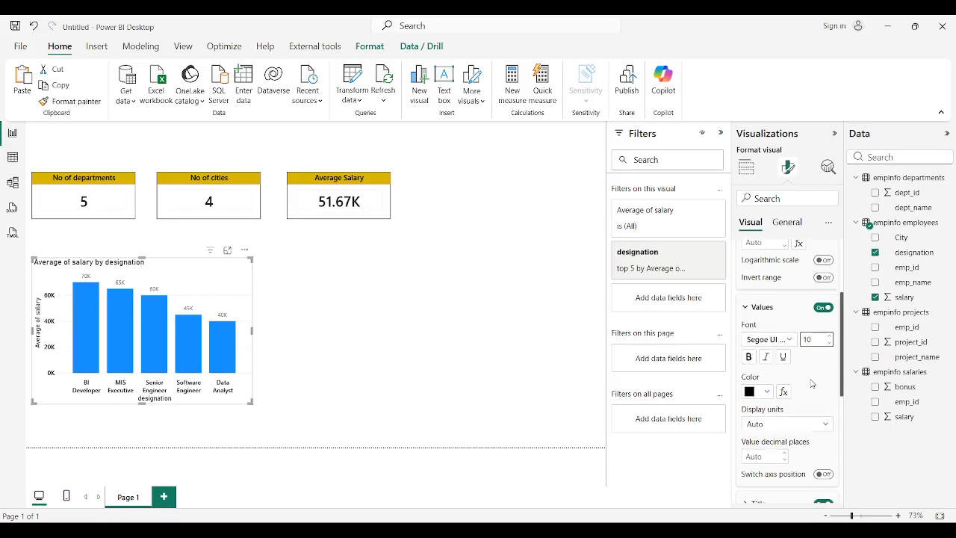
{"action": "scroll", "coordinate": [806, 368], "scroll_direction": "up", "scroll_amount": 2}
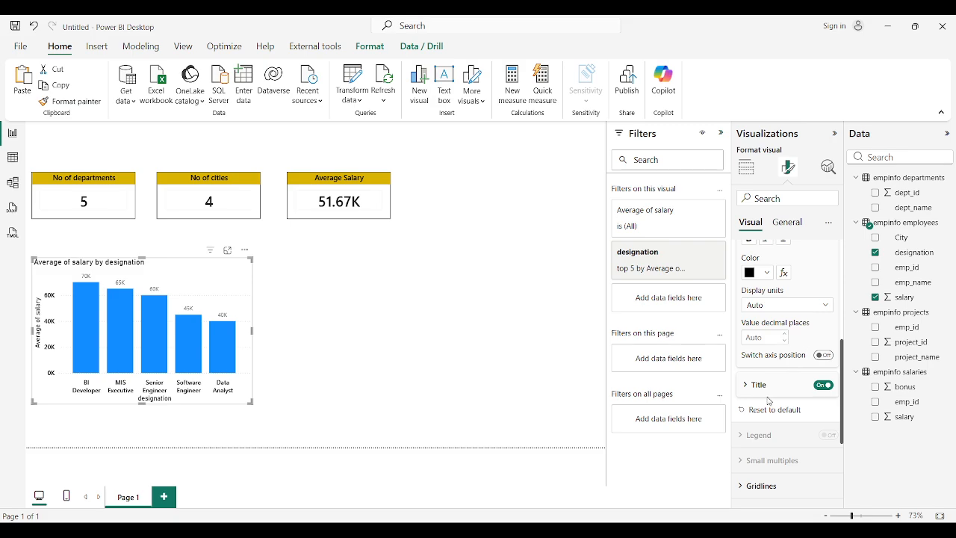
{"action": "scroll", "coordinate": [781, 446], "scroll_direction": "down", "scroll_amount": 3}
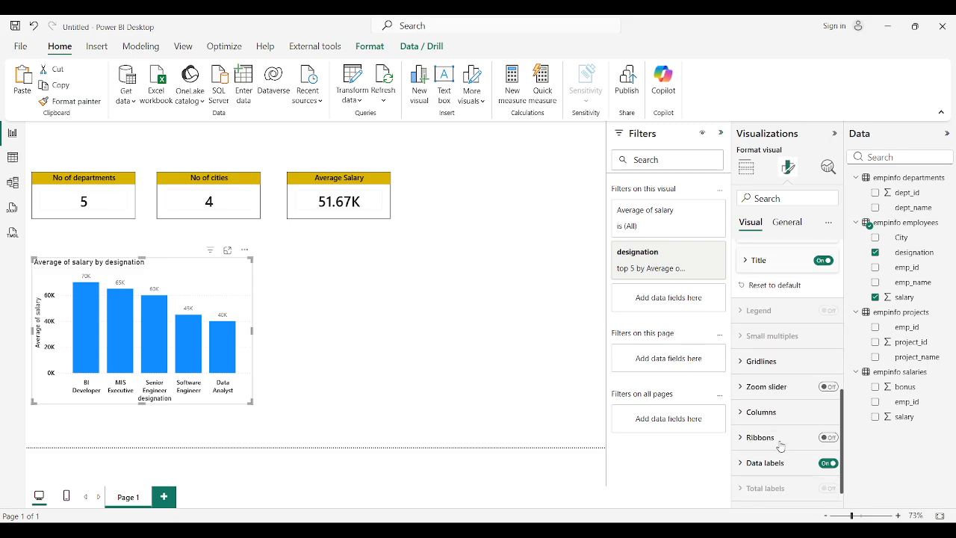
{"action": "scroll", "coordinate": [745, 392], "scroll_direction": "up", "scroll_amount": 3}
{"action": "left_click", "coordinate": [753, 388]}
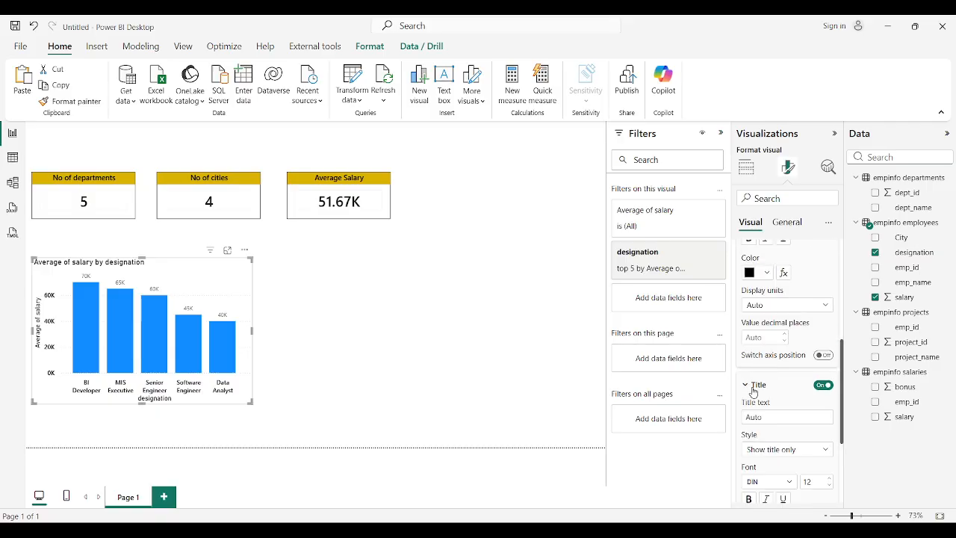
{"action": "scroll", "coordinate": [753, 392], "scroll_direction": "down", "scroll_amount": 7}
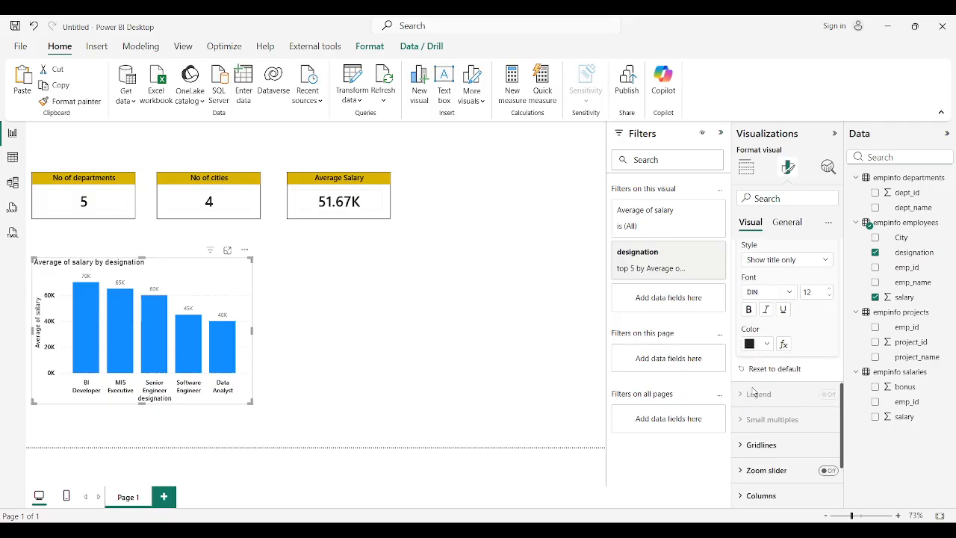
{"action": "scroll", "coordinate": [753, 391], "scroll_direction": "up", "scroll_amount": 8}
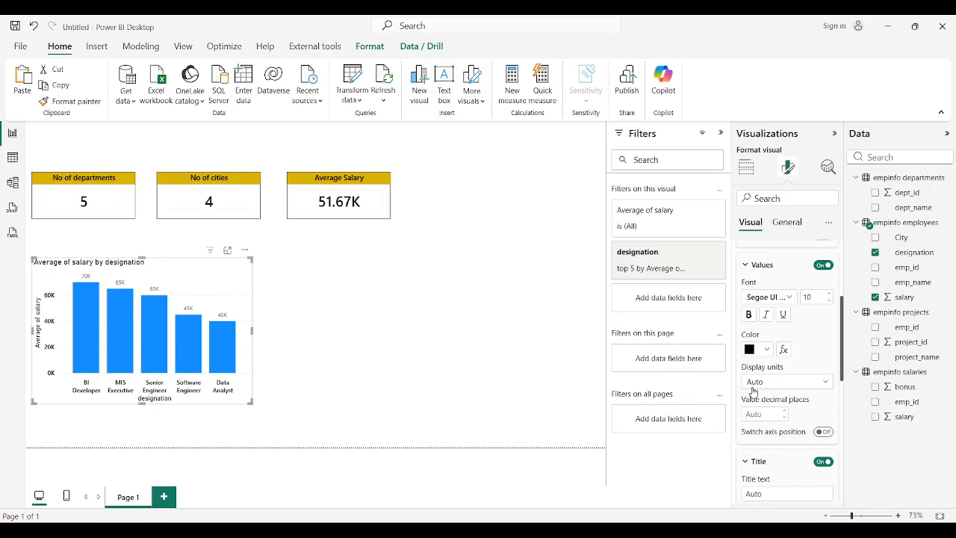
{"action": "left_click", "coordinate": [743, 281]}
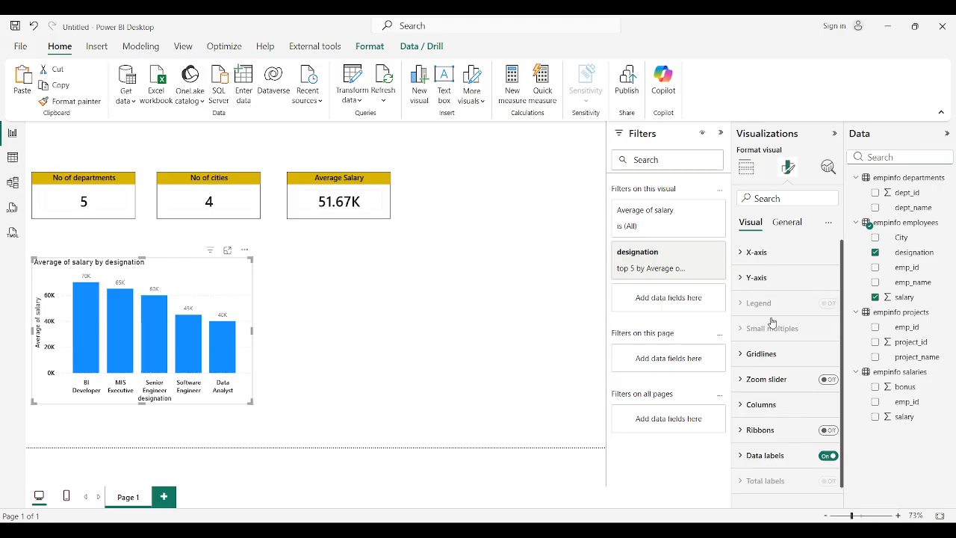
Format the chart's data label values in black Segoe UI Bold at size 10.
{"action": "scroll", "coordinate": [747, 336], "scroll_direction": "down", "scroll_amount": 1}
{"action": "left_click", "coordinate": [742, 443]}
{"action": "scroll", "coordinate": [754, 418], "scroll_direction": "down", "scroll_amount": 5}
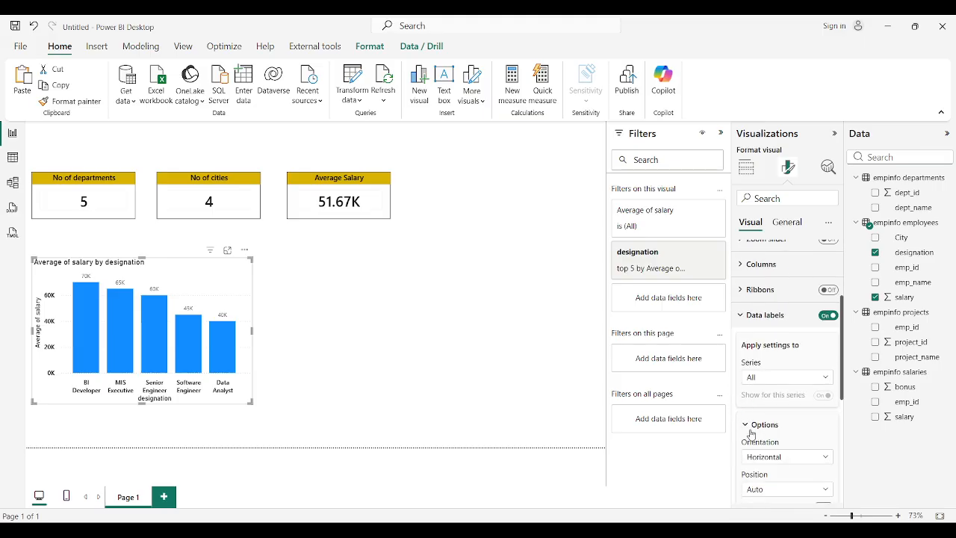
{"action": "scroll", "coordinate": [764, 379], "scroll_direction": "down", "scroll_amount": 2}
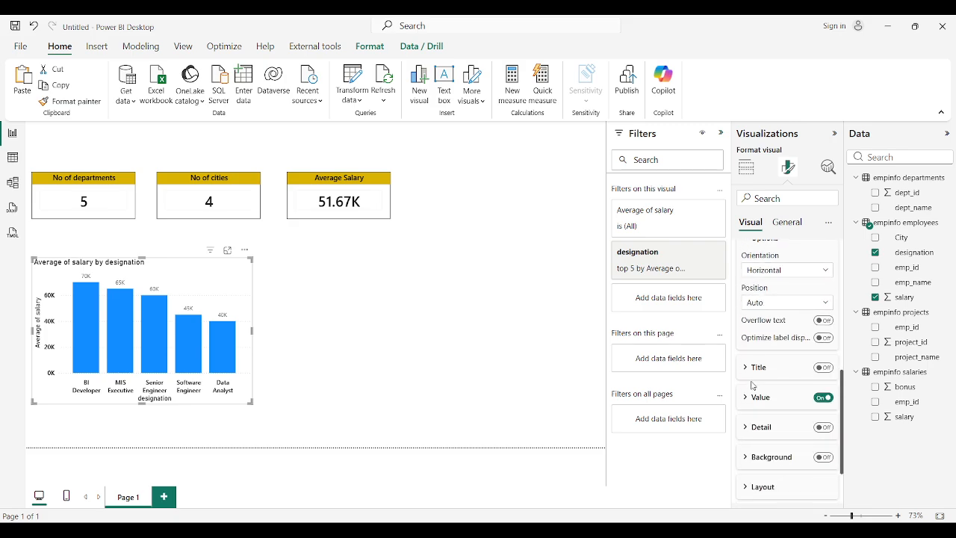
{"action": "left_click", "coordinate": [755, 396]}
{"action": "scroll", "coordinate": [756, 395], "scroll_direction": "down", "scroll_amount": 1}
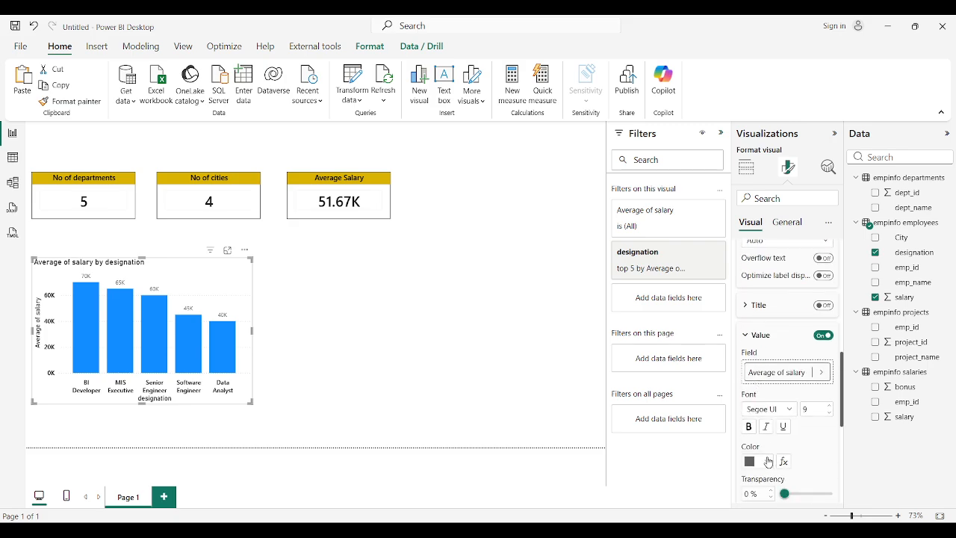
{"action": "left_click", "coordinate": [766, 460]}
{"action": "left_click", "coordinate": [781, 238]}
{"action": "left_click", "coordinate": [784, 408]}
{"action": "left_click", "coordinate": [786, 338]}
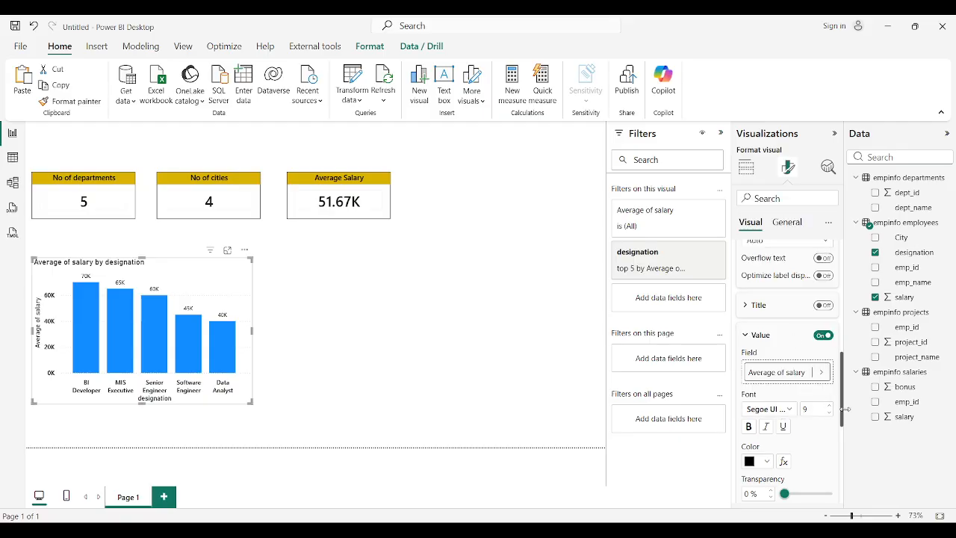
{"action": "left_click", "coordinate": [828, 407]}
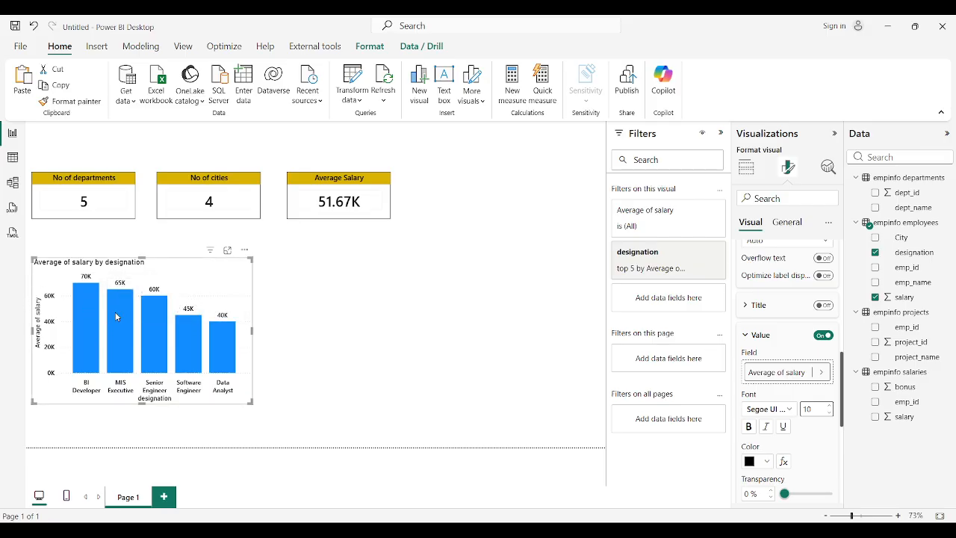
{"action": "left_click", "coordinate": [748, 338]}
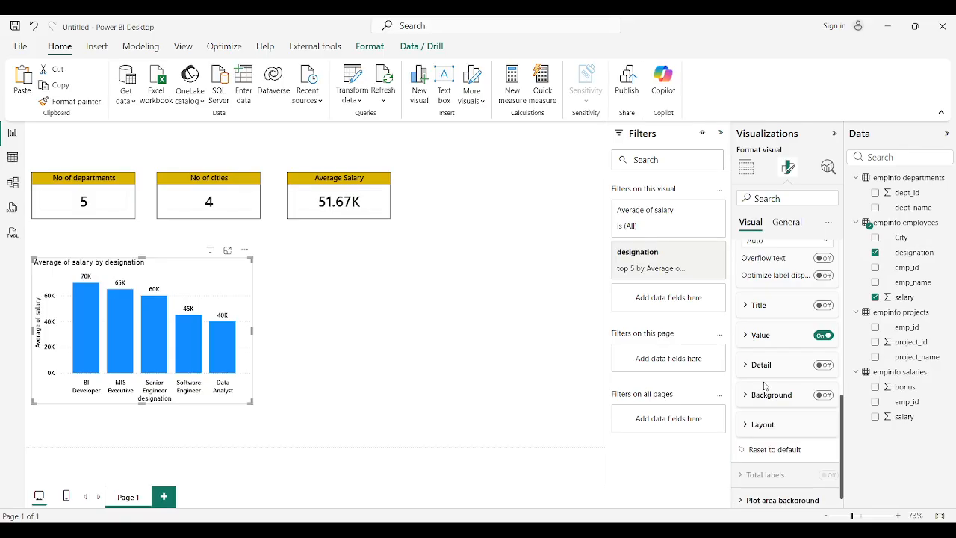
Change the chart's title text to "Average Salary By Desgination".
{"action": "scroll", "coordinate": [763, 385], "scroll_direction": "down", "scroll_amount": 1}
{"action": "scroll", "coordinate": [802, 438], "scroll_direction": "up", "scroll_amount": 5}
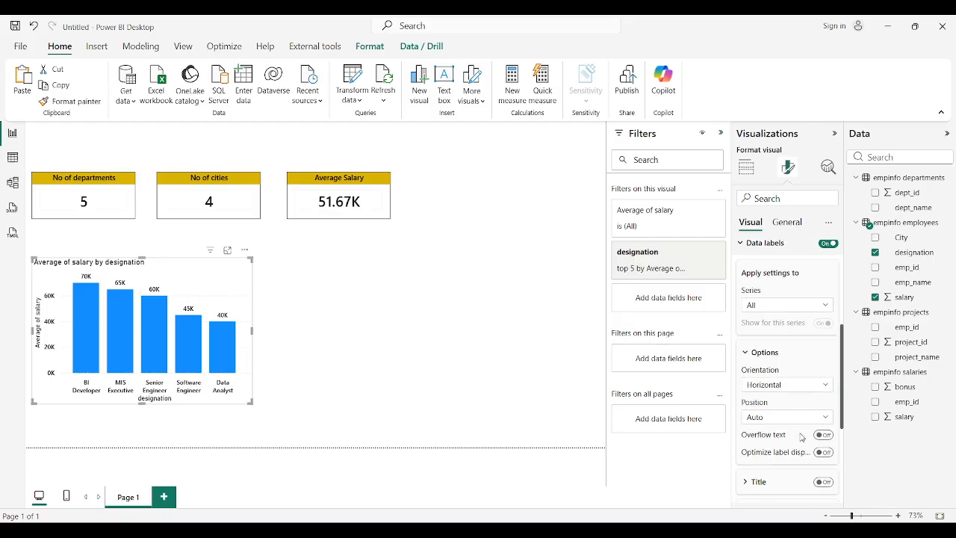
{"action": "left_click", "coordinate": [781, 222]}
{"action": "left_click", "coordinate": [754, 278]}
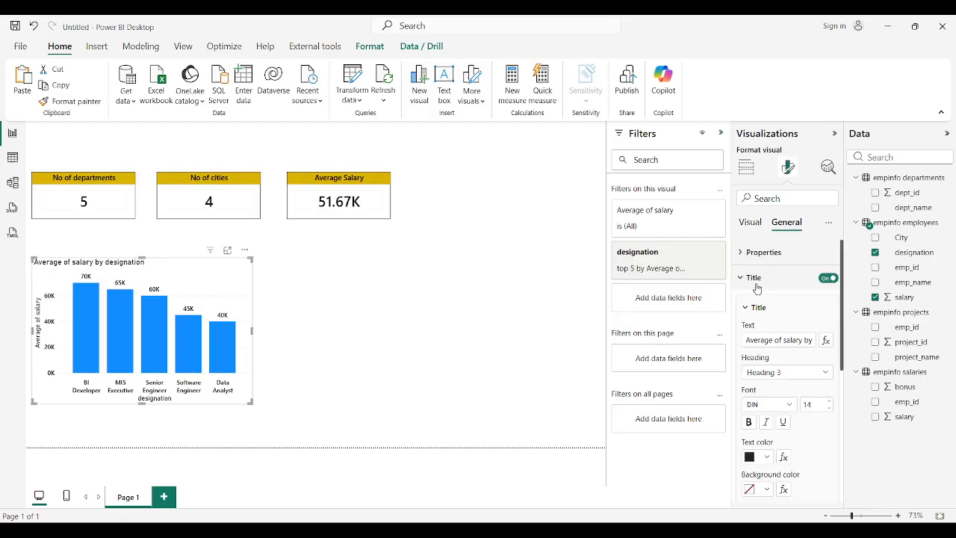
{"action": "left_click", "coordinate": [784, 341]}
{"action": "key", "text": "BackSpace"}
{"action": "key", "text": "BackSpace"}
{"action": "key", "text": "BackSpace"}
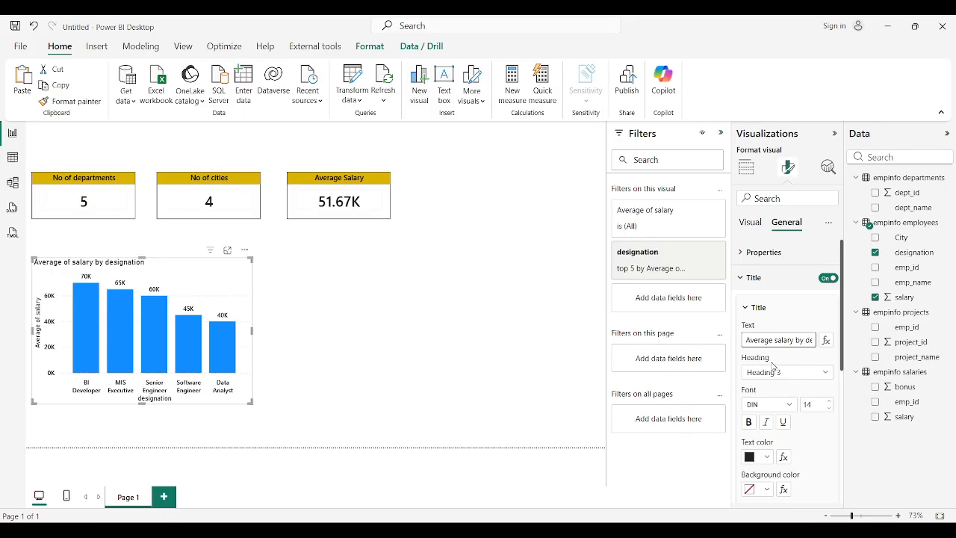
{"action": "key", "text": "End"}
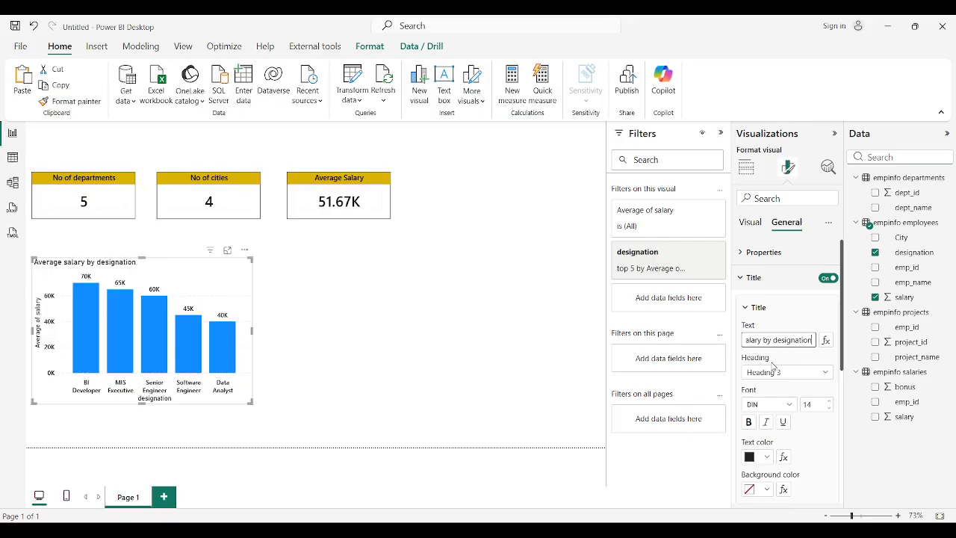
{"action": "key", "text": "BackSpace"}
{"action": "key", "text": "BackSpace"}
{"action": "key", "text": "BackSpace"}
{"action": "key", "text": "BackSpace"}
{"action": "key", "text": "BackSpace"}
{"action": "key", "text": "BackSpace"}
{"action": "key", "text": "BackSpace"}
{"action": "key", "text": "BackSpace"}
{"action": "key", "text": "BackSpace"}
{"action": "key", "text": "BackSpace"}
{"action": "key", "text": "BackSpace"}
{"action": "key", "text": "BackSpace"}
{"action": "key", "text": "BackSpace"}
{"action": "key", "text": "BackSpace"}
{"action": "key", "text": "BackSpace"}
{"action": "key", "text": "BackSpace"}
{"action": "key", "text": "BackSpace"}
{"action": "key", "text": "BackSpace"}
{"action": "key", "text": "BackSpace"}
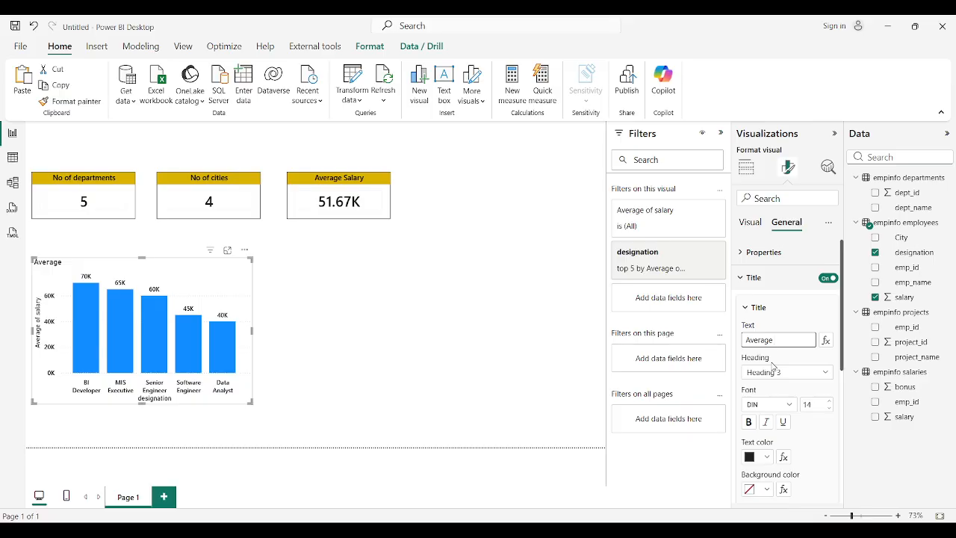
{"action": "type", "text": "Salary By Desig"}
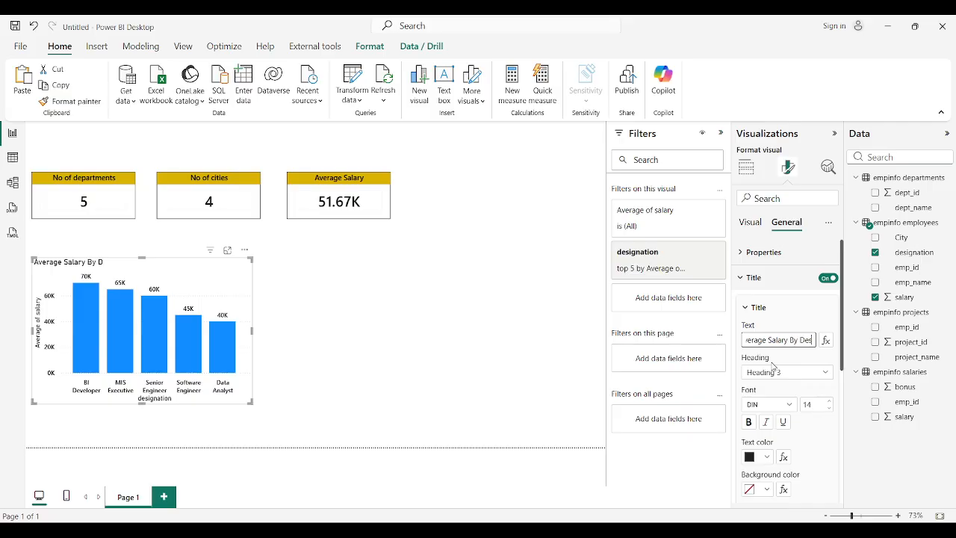
{"action": "type", "text": "tion"}
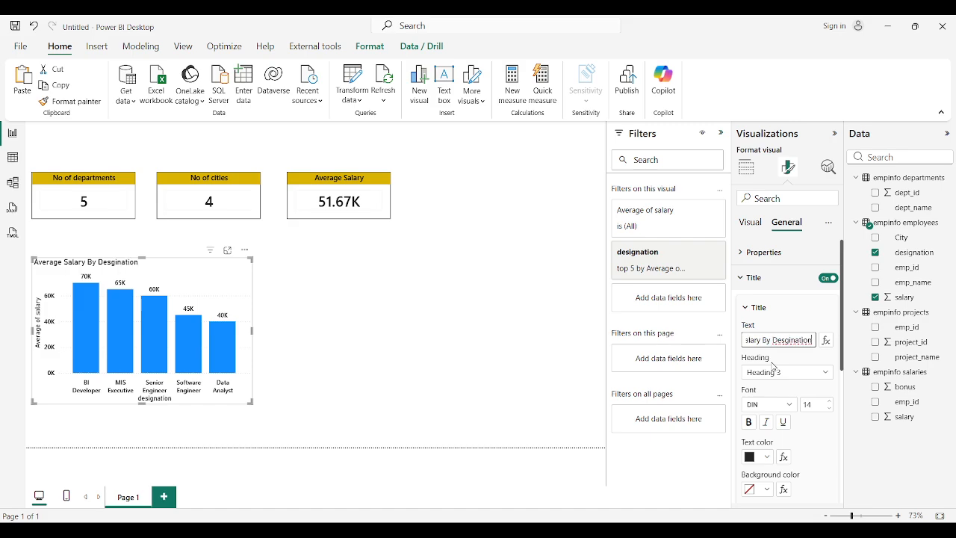
Center the chart title horizontally and give it an orange background.
{"action": "scroll", "coordinate": [773, 368], "scroll_direction": "down", "scroll_amount": 2}
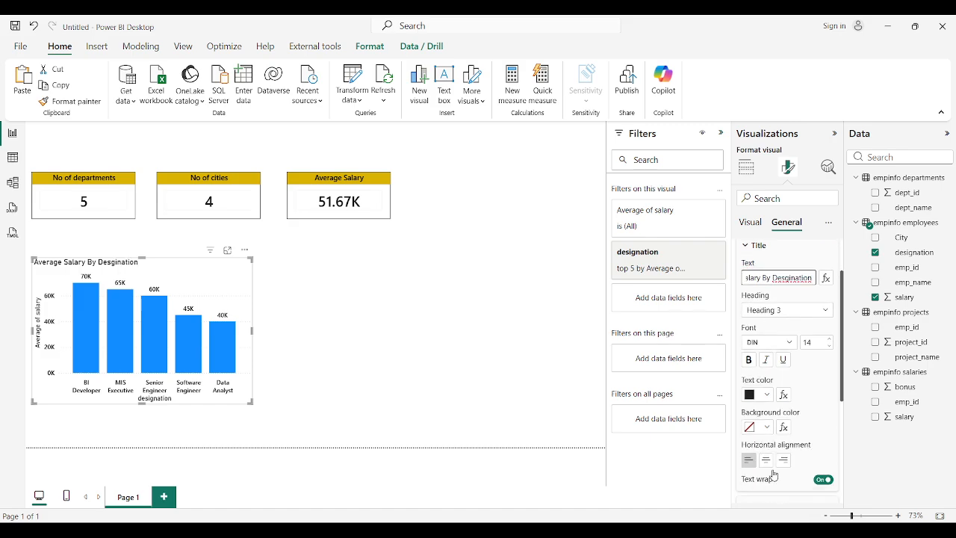
{"action": "left_click", "coordinate": [767, 460]}
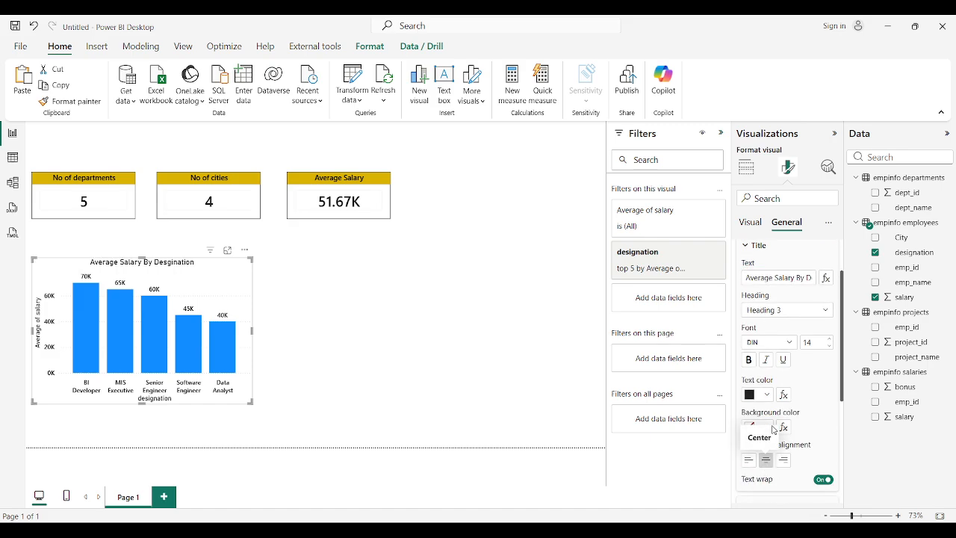
{"action": "left_click", "coordinate": [767, 427]}
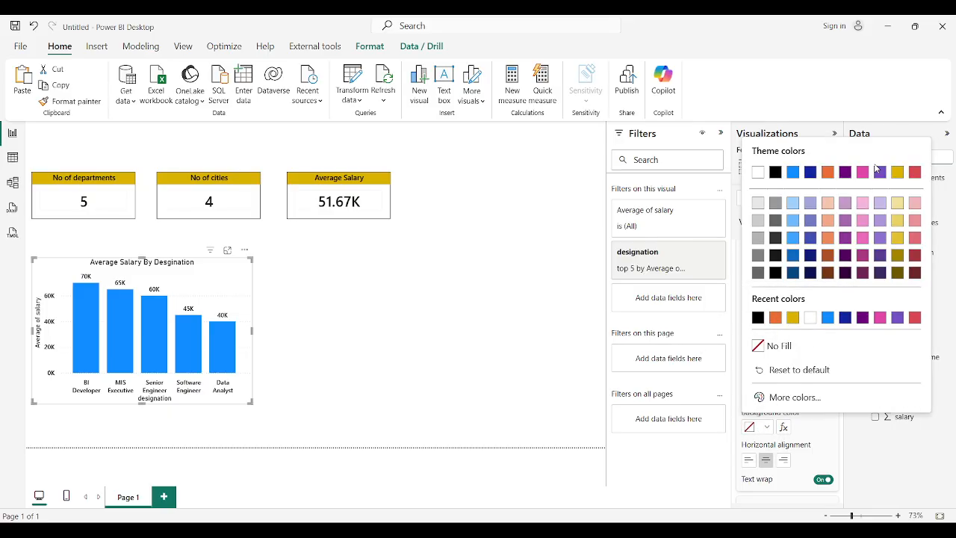
{"action": "left_click", "coordinate": [827, 173]}
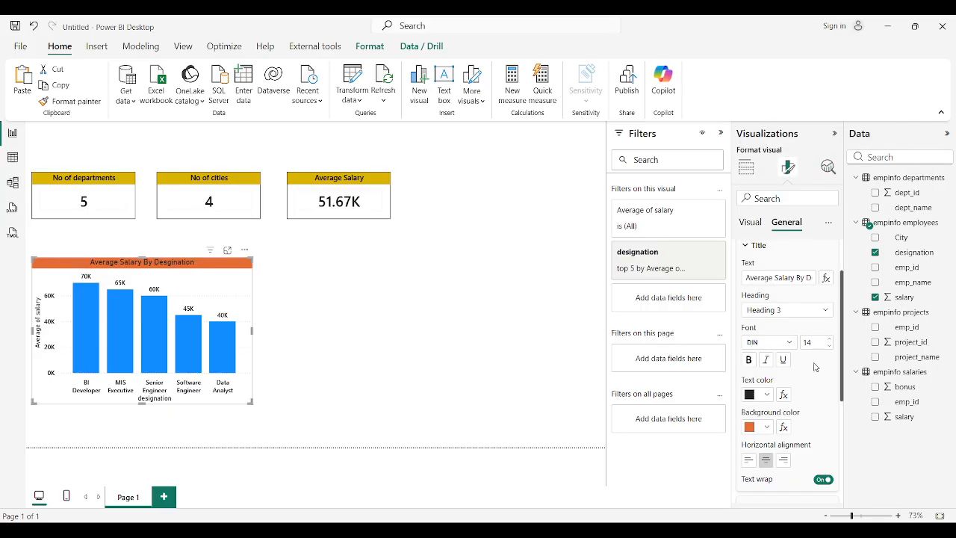
Set the chart title's font to Segoe UI Bold at size 12.
{"action": "left_click", "coordinate": [783, 343]}
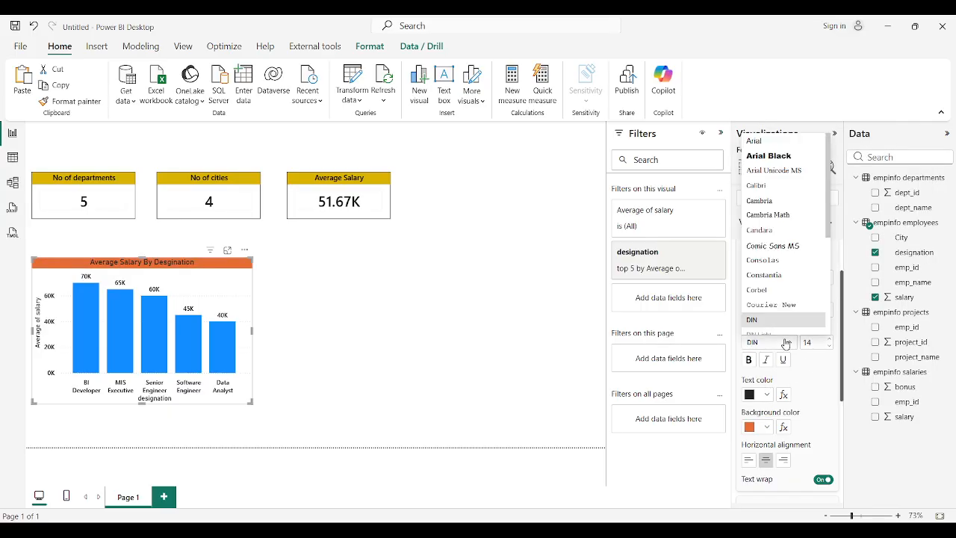
{"action": "scroll", "coordinate": [786, 291], "scroll_direction": "down", "scroll_amount": 3}
{"action": "left_click", "coordinate": [784, 300]}
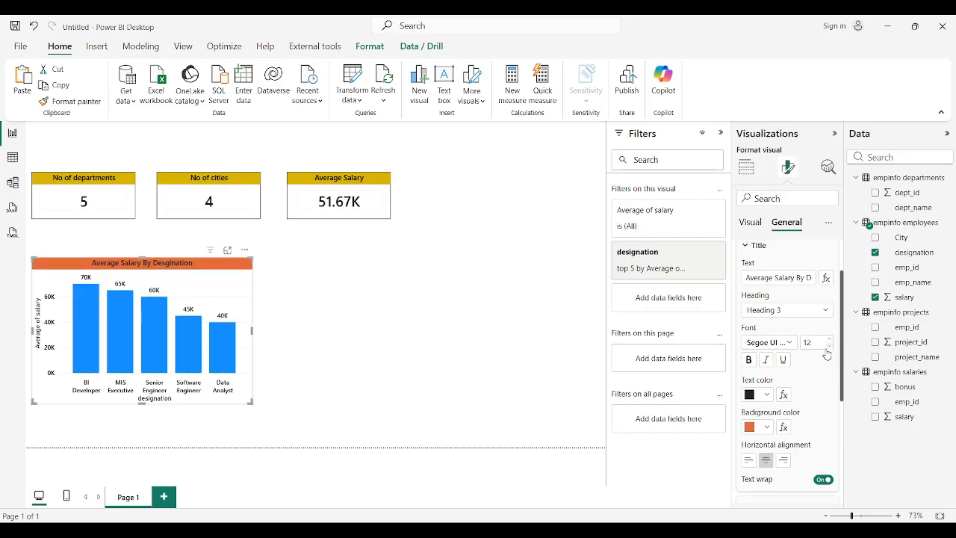
Turn on a black visual border around the average salary chart and deselect the chart.
{"action": "scroll", "coordinate": [798, 397], "scroll_direction": "down", "scroll_amount": 3}
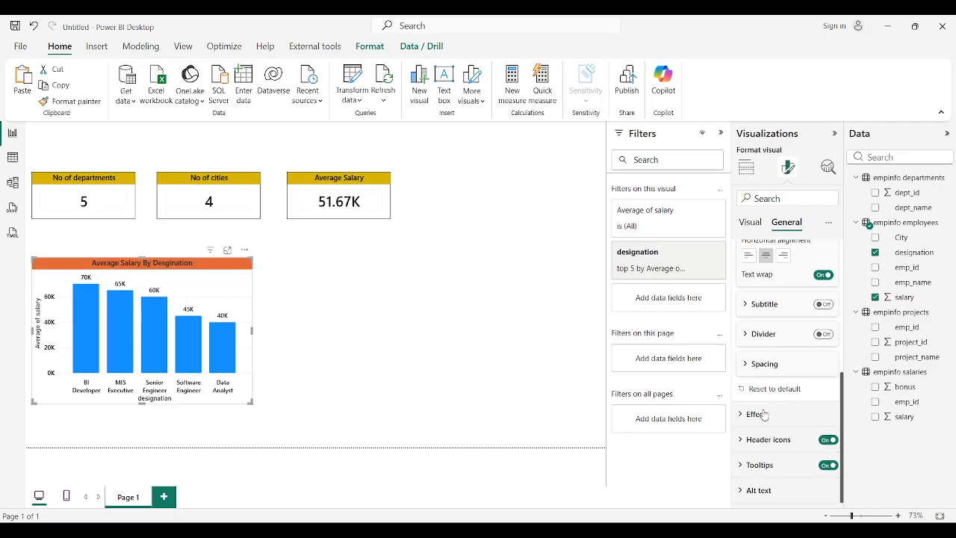
{"action": "left_click", "coordinate": [763, 414]}
{"action": "scroll", "coordinate": [760, 415], "scroll_direction": "down", "scroll_amount": 2}
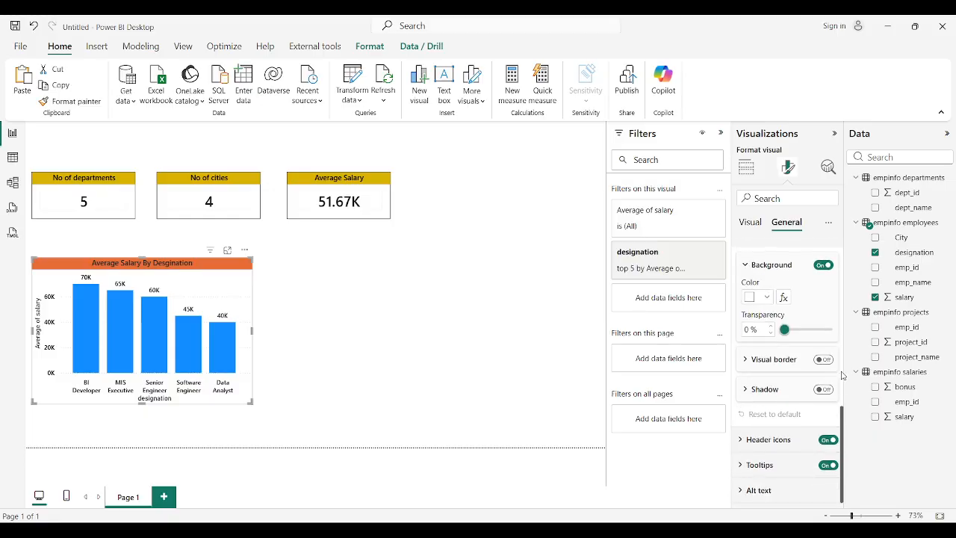
{"action": "left_click", "coordinate": [823, 359]}
{"action": "left_click", "coordinate": [745, 360]}
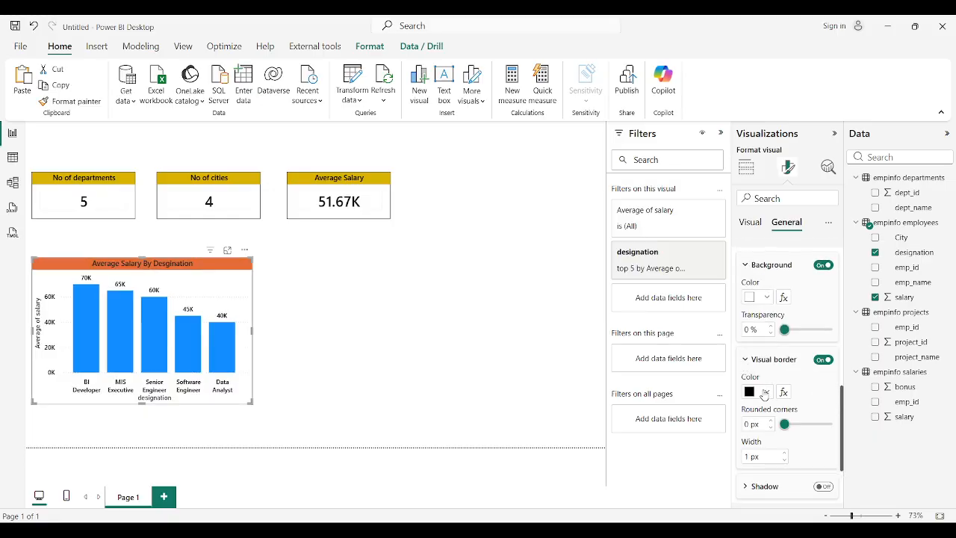
{"action": "left_click", "coordinate": [764, 392]}
{"action": "left_click", "coordinate": [774, 169]}
{"action": "left_click", "coordinate": [330, 415]}
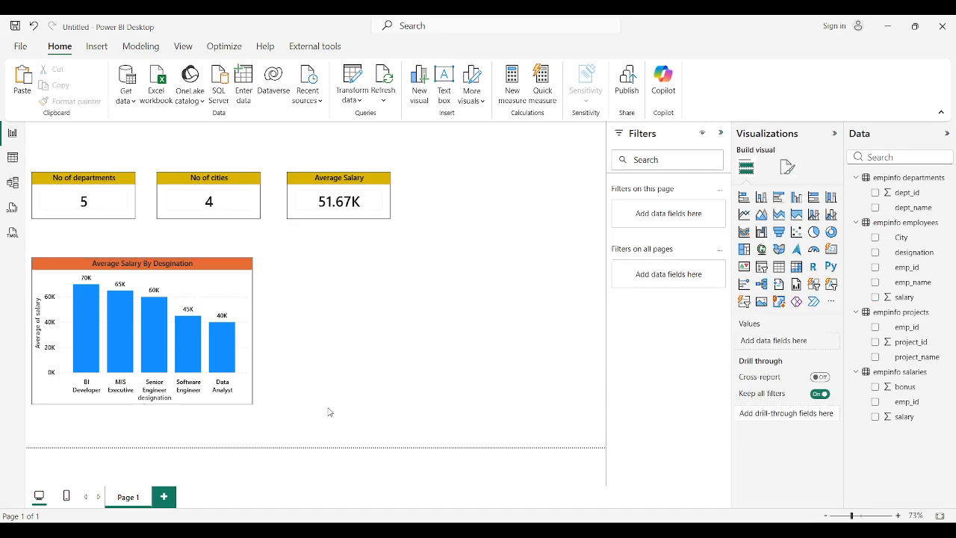
{"action": "left_click", "coordinate": [198, 292]}
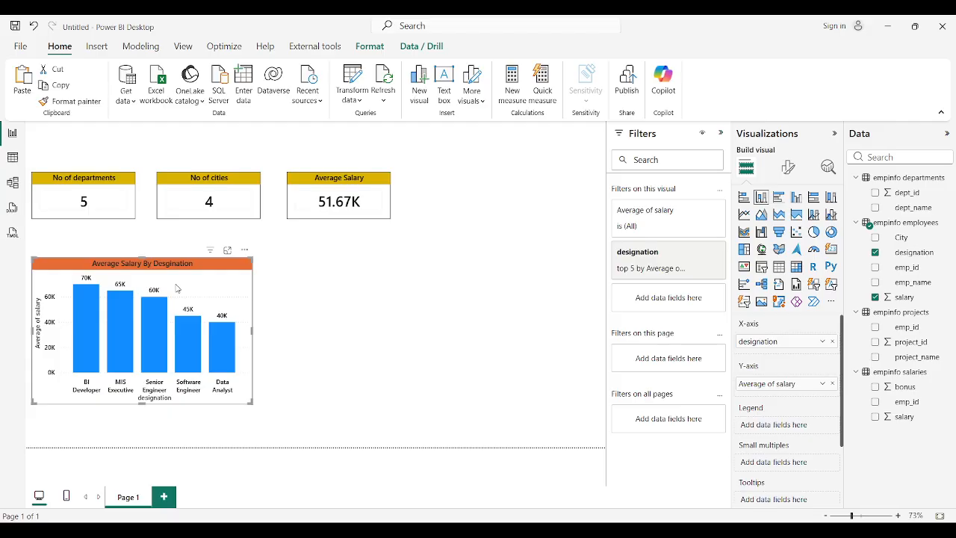
{"action": "left_click", "coordinate": [344, 305]}
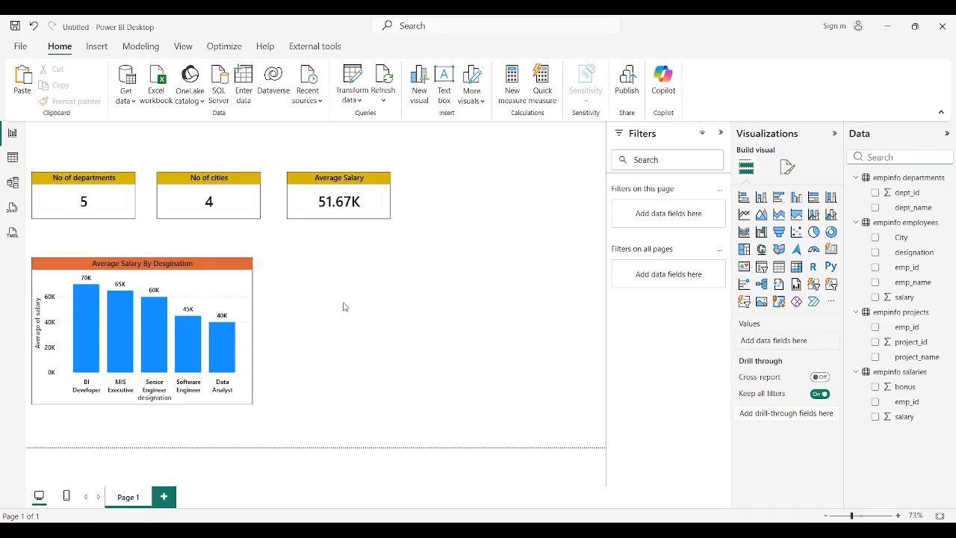
Color the MIS Executive column of the average salary by designation chart theme orange.
{"action": "left_click", "coordinate": [226, 291]}
{"action": "left_click", "coordinate": [788, 166]}
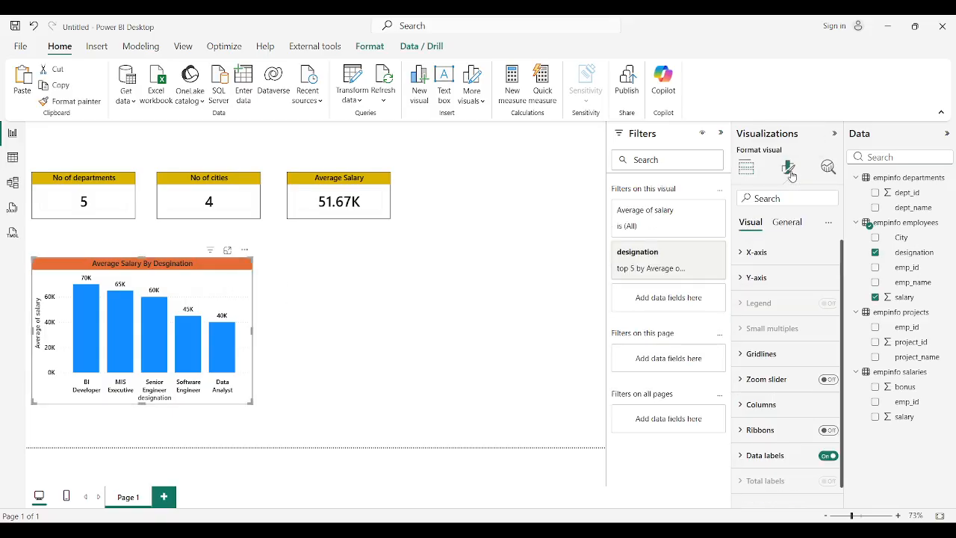
{"action": "left_click", "coordinate": [746, 404]}
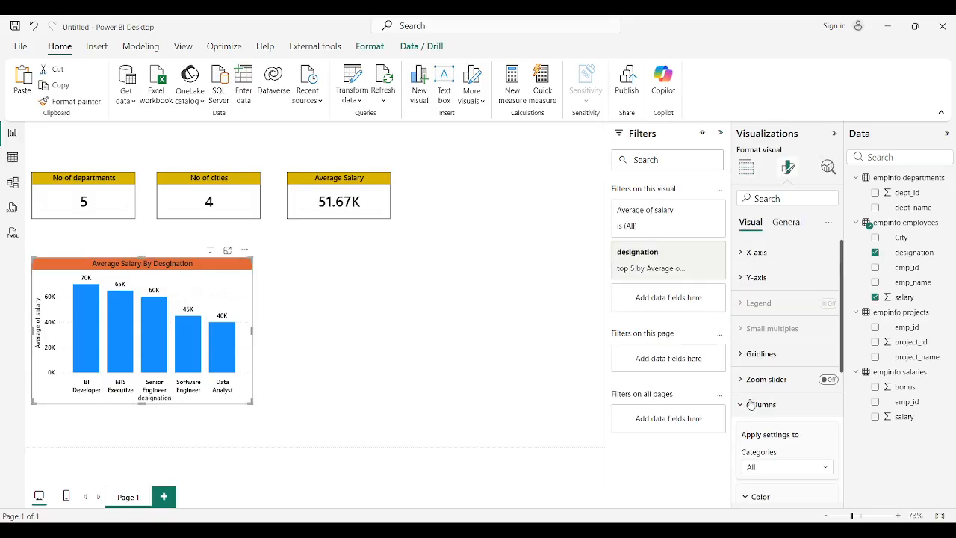
{"action": "scroll", "coordinate": [757, 369], "scroll_direction": "down", "scroll_amount": 2}
{"action": "left_click", "coordinate": [758, 344]}
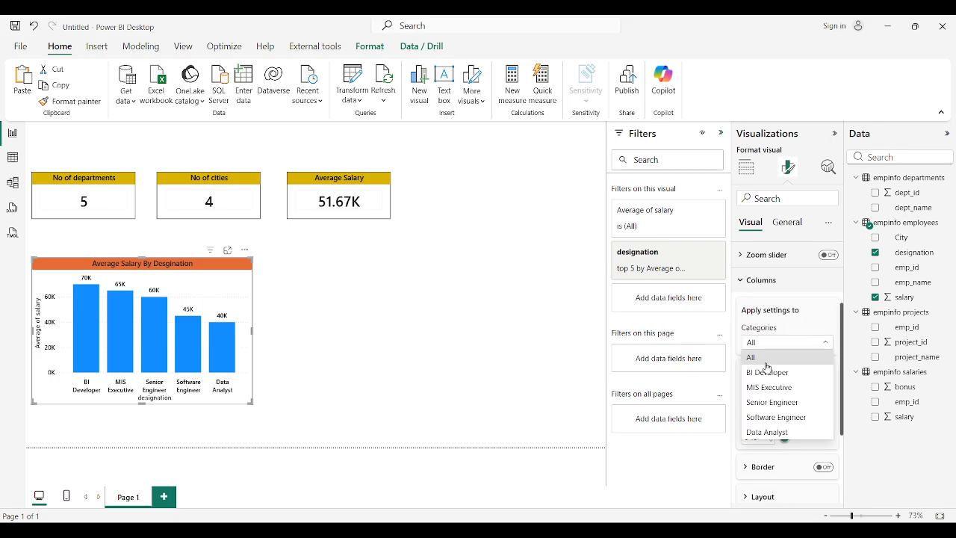
{"action": "left_click", "coordinate": [757, 368]}
{"action": "left_click", "coordinate": [761, 345]}
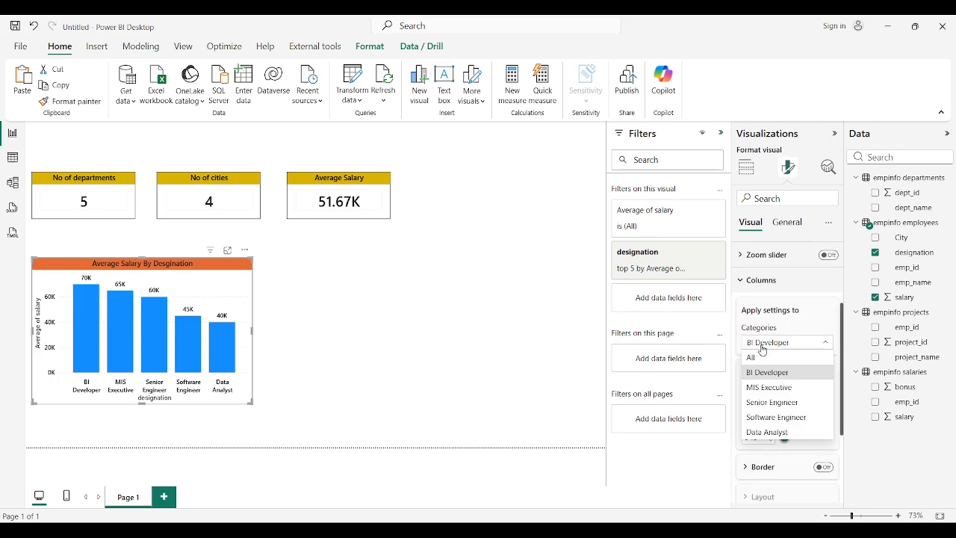
{"action": "left_click", "coordinate": [761, 384]}
{"action": "left_click", "coordinate": [763, 406]}
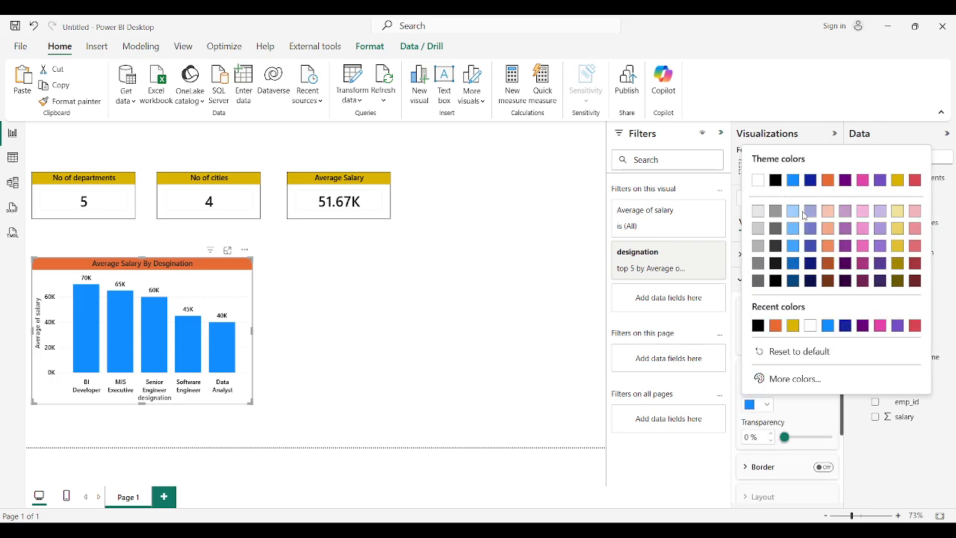
{"action": "left_click", "coordinate": [833, 182]}
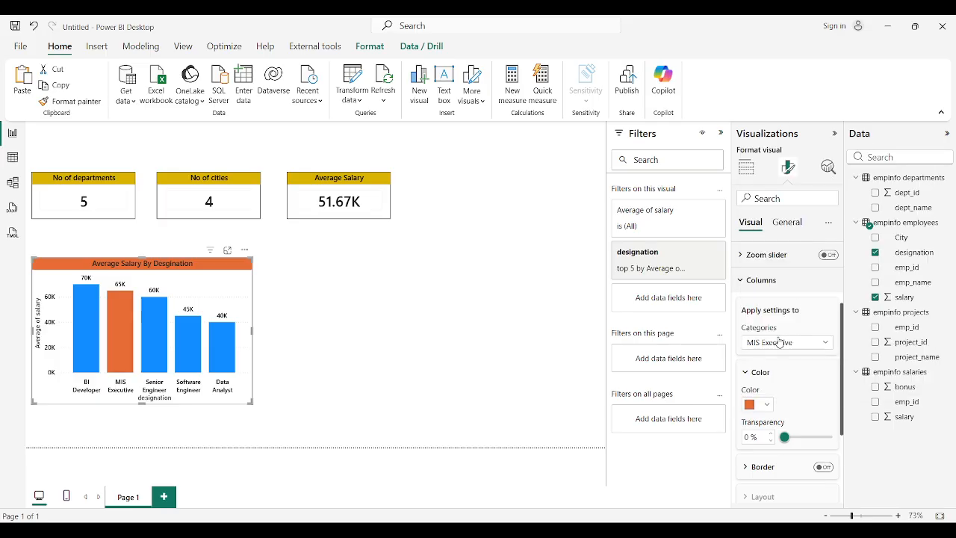
Color the Senior Engineer column of the average salary chart theme gold.
{"action": "left_click", "coordinate": [782, 342]}
{"action": "left_click", "coordinate": [767, 402]}
{"action": "left_click", "coordinate": [763, 405]}
{"action": "left_click", "coordinate": [897, 180]}
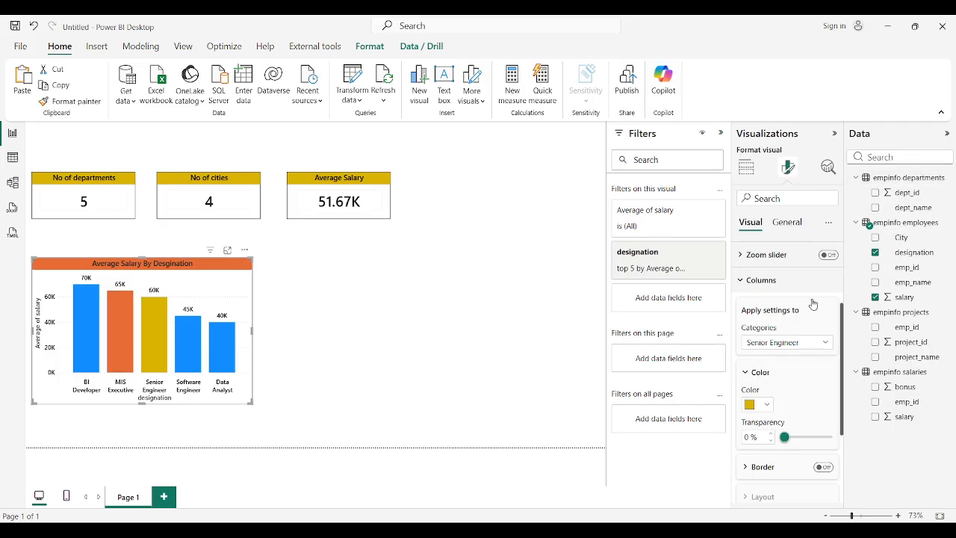
Give the Software Engineer column a custom muted green color, about #4CA65E.
{"action": "left_click", "coordinate": [791, 349]}
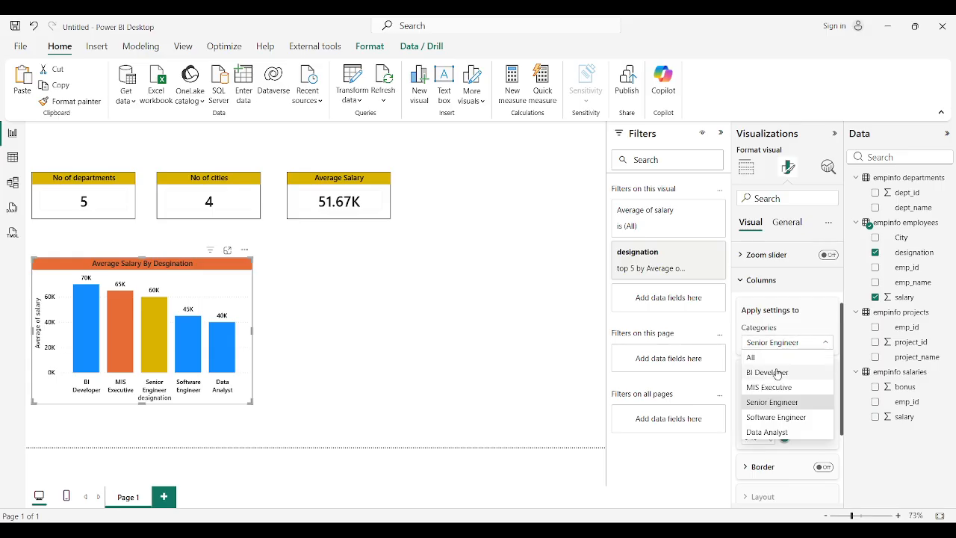
{"action": "left_click", "coordinate": [769, 415]}
{"action": "left_click", "coordinate": [762, 404]}
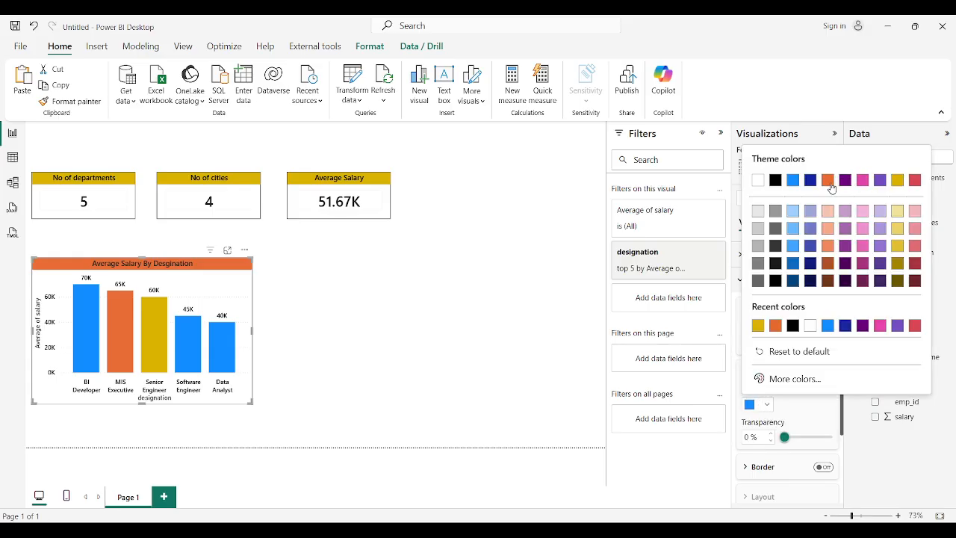
{"action": "left_click", "coordinate": [785, 378]}
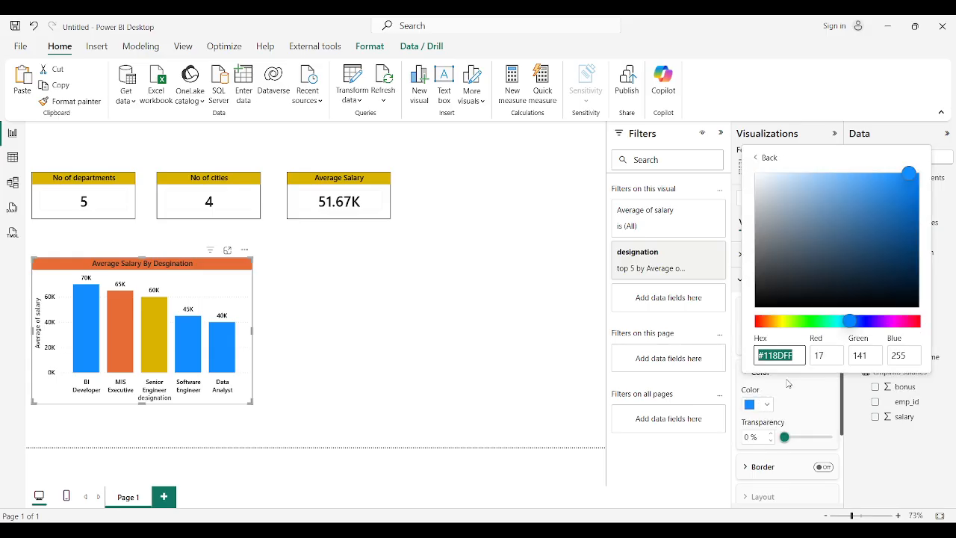
{"action": "left_click", "coordinate": [846, 325]}
{"action": "left_click_drag", "start_coordinate": [845, 324], "coordinate": [810, 333]}
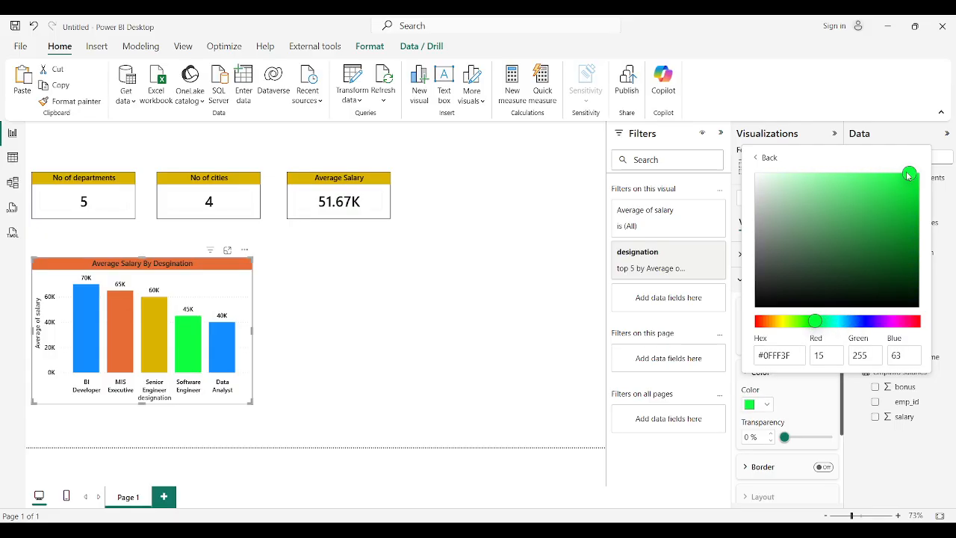
{"action": "left_click_drag", "start_coordinate": [906, 171], "coordinate": [845, 224]}
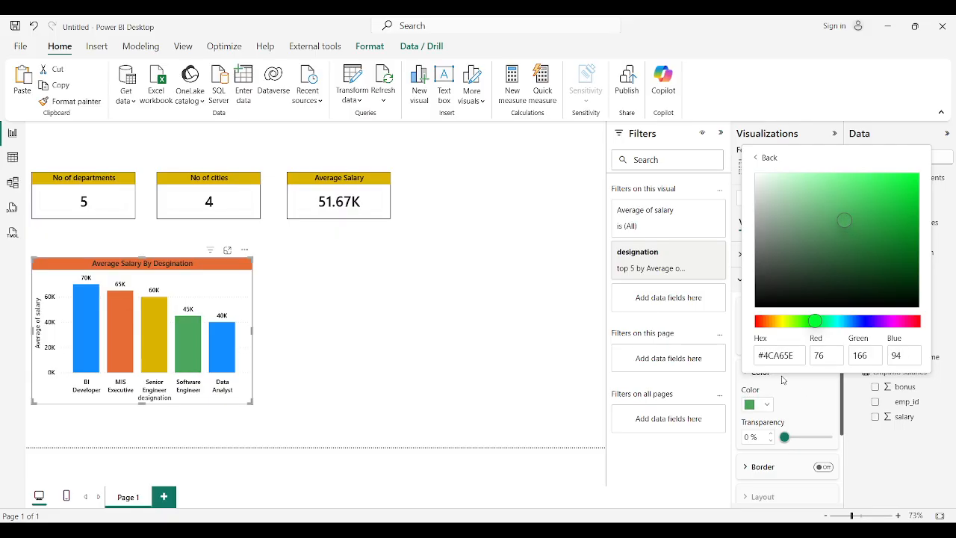
{"action": "left_click", "coordinate": [801, 416]}
Color the Data Analyst column of the average salary chart theme purple.
{"action": "left_click", "coordinate": [781, 346]}
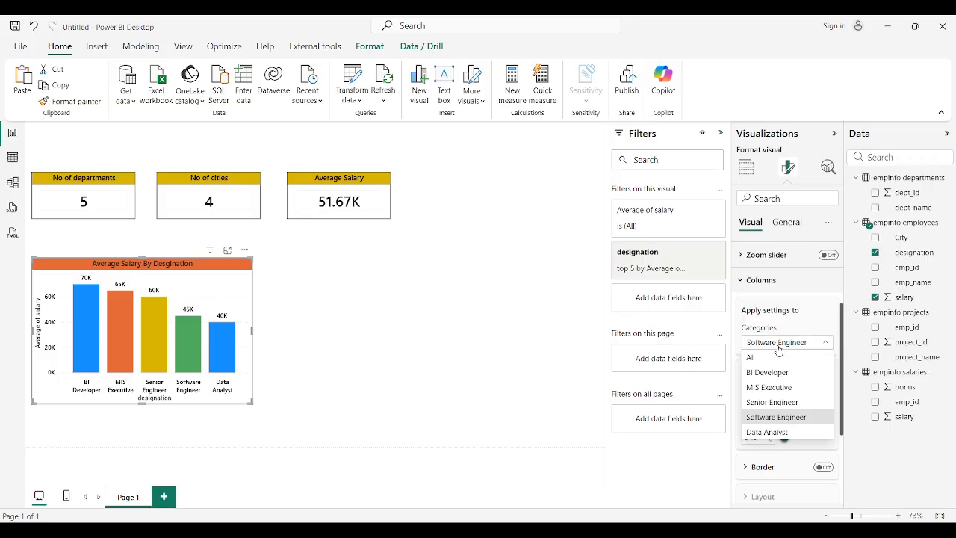
{"action": "left_click", "coordinate": [764, 432]}
{"action": "left_click", "coordinate": [761, 405]}
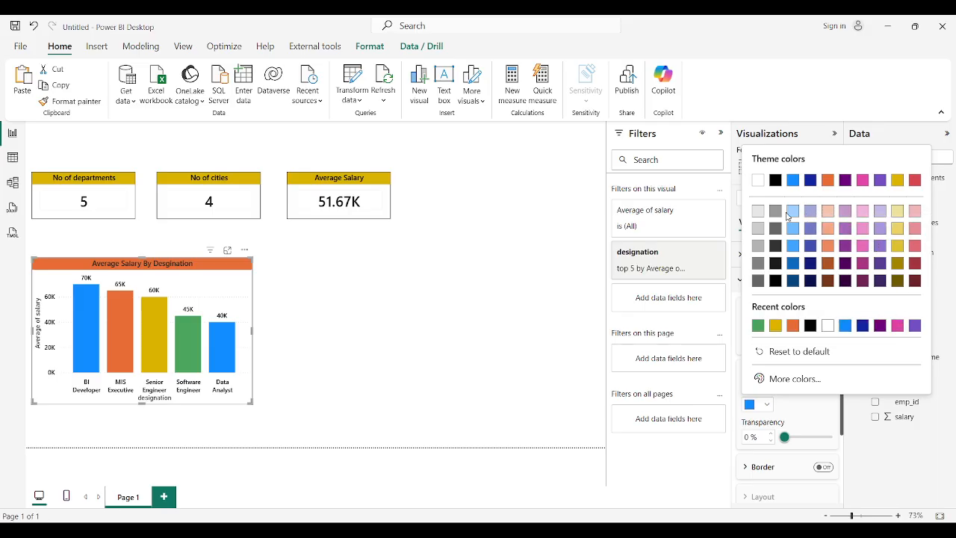
{"action": "left_click", "coordinate": [880, 180]}
Turn on the column border for the Data Analyst category and deselect the chart.
{"action": "scroll", "coordinate": [812, 357], "scroll_direction": "down", "scroll_amount": 2}
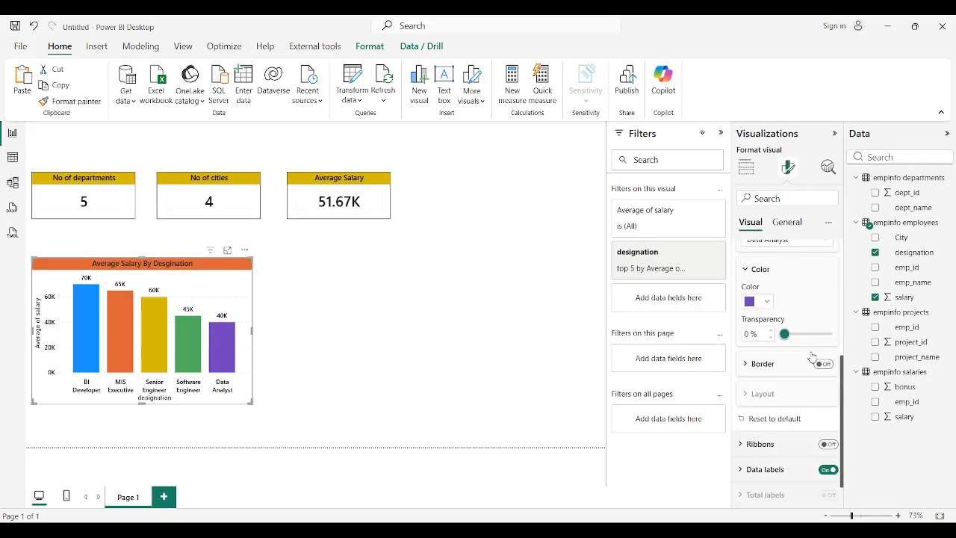
{"action": "scroll", "coordinate": [811, 357], "scroll_direction": "down", "scroll_amount": 1}
{"action": "left_click", "coordinate": [822, 344]}
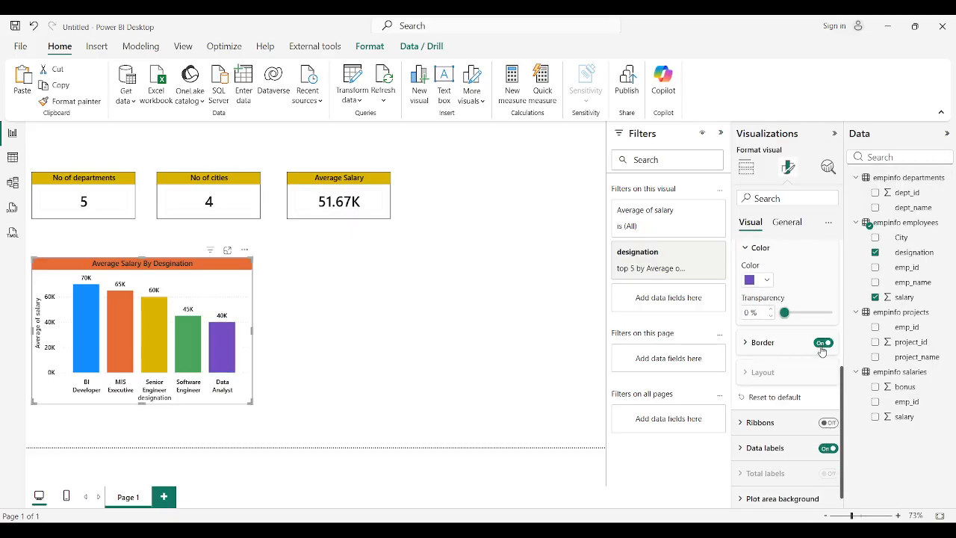
{"action": "left_click", "coordinate": [262, 349]}
Add a pie chart beside the column chart with the employees table's City as legend, and widen it to about twice its width.
{"action": "mouse_move", "coordinate": [222, 342]}
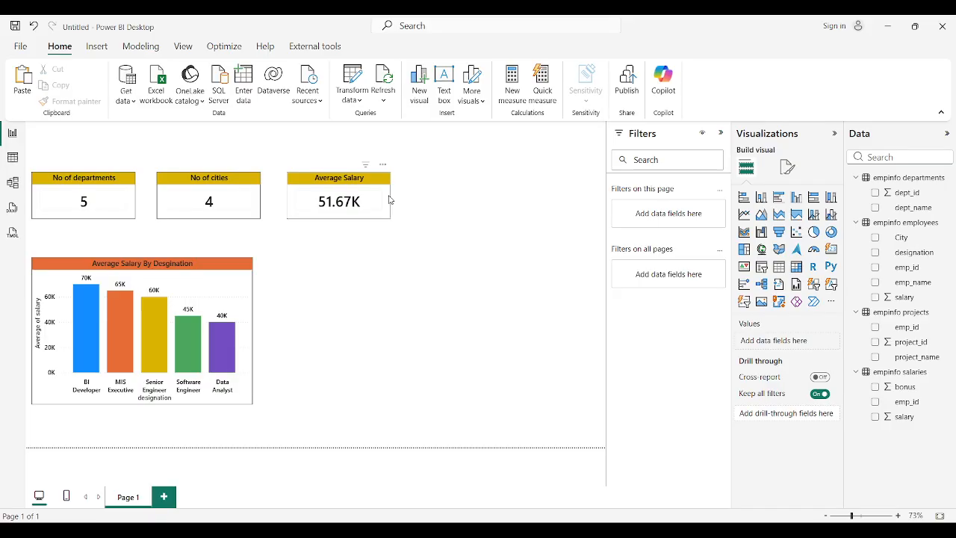
{"action": "left_click", "coordinate": [814, 233]}
{"action": "mouse_move", "coordinate": [336, 354]}
{"action": "left_mouse_down"}
{"action": "mouse_move", "coordinate": [348, 354]}
{"action": "mouse_move", "coordinate": [337, 354]}
{"action": "left_mouse_up"}
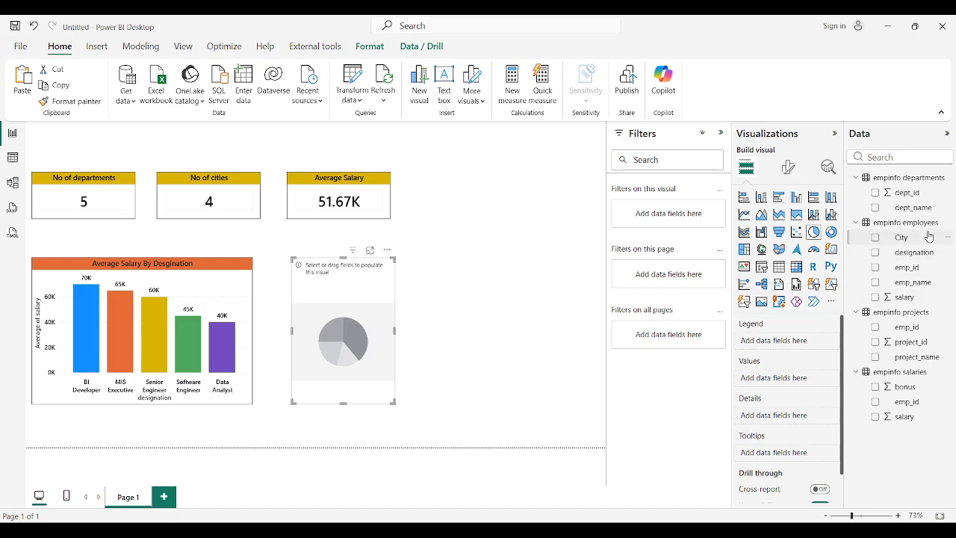
{"action": "left_click_drag", "start_coordinate": [929, 237], "coordinate": [808, 342]}
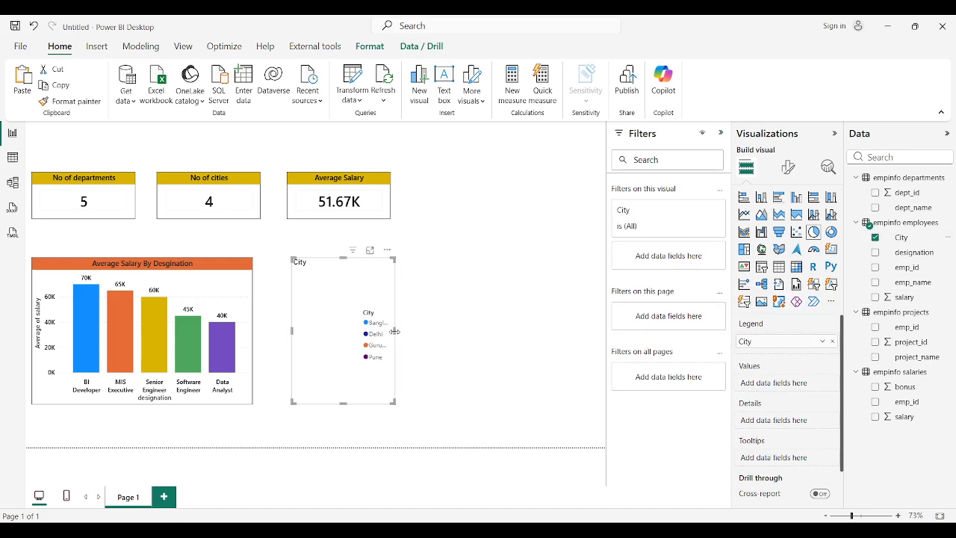
{"action": "left_click_drag", "start_coordinate": [395, 330], "coordinate": [500, 327]}
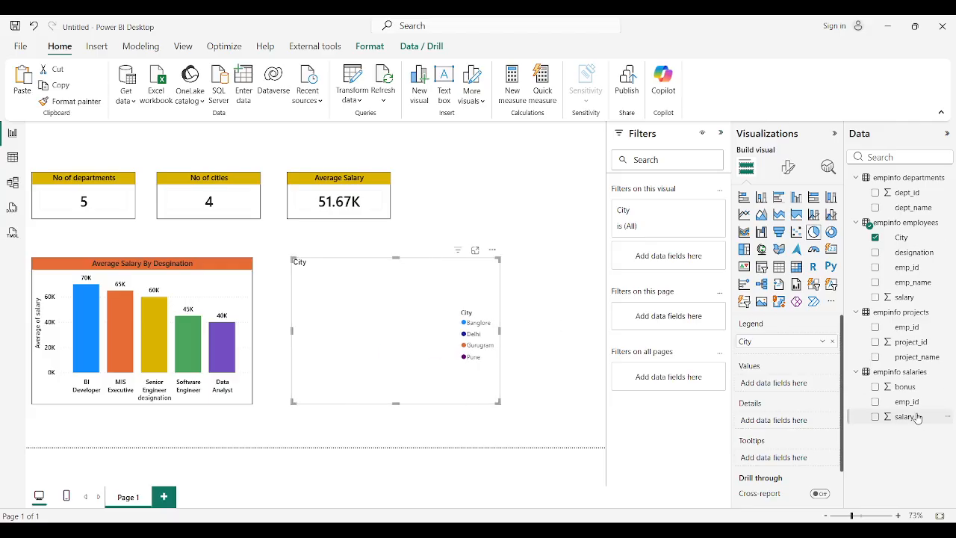
Use salary from the empinfo salaries table as the pie chart's values, aggregated as Average.
{"action": "left_click_drag", "start_coordinate": [914, 417], "coordinate": [802, 383]}
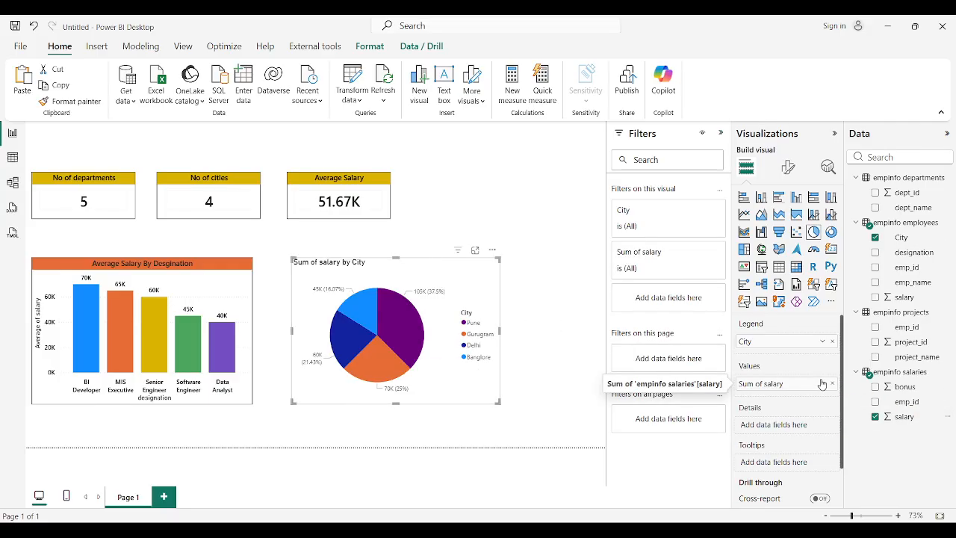
{"action": "left_click", "coordinate": [822, 384]}
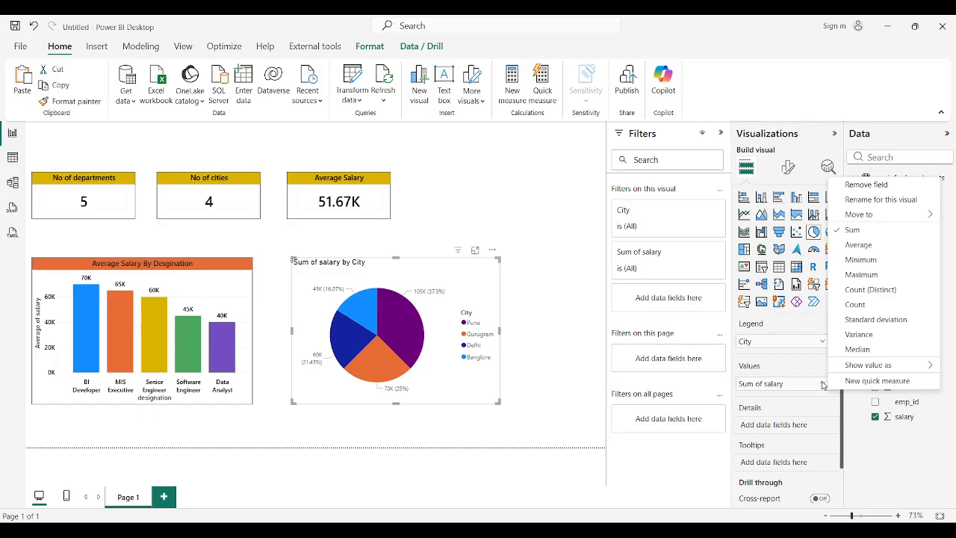
{"action": "left_click", "coordinate": [866, 251]}
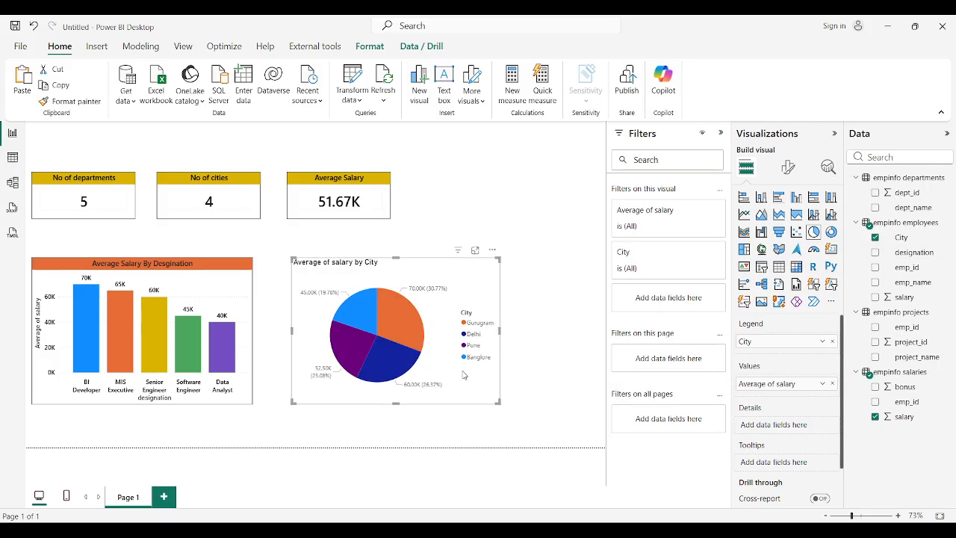
{"action": "mouse_move", "coordinate": [372, 334]}
Format the pie chart's legend text in black with a bold Segoe UI font at size 11.
{"action": "left_click", "coordinate": [788, 168]}
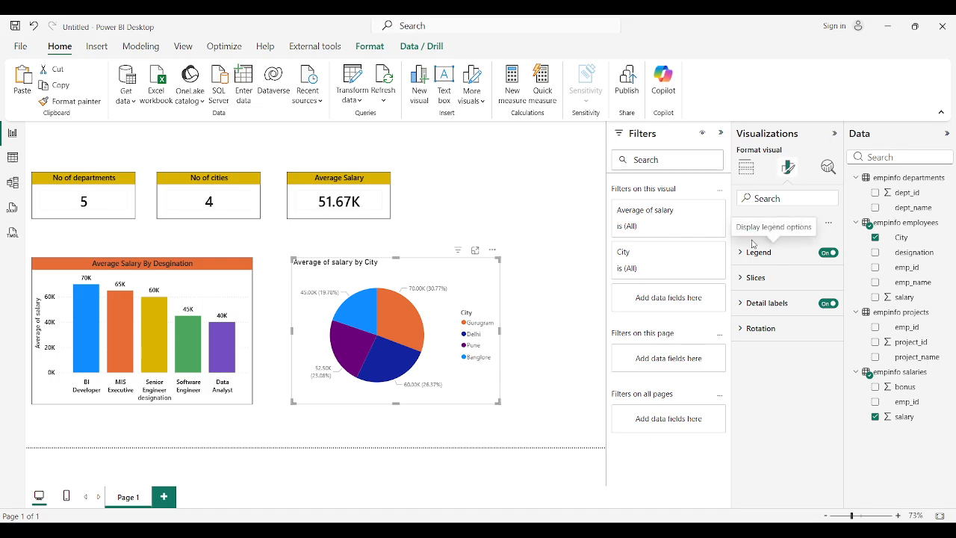
{"action": "left_click", "coordinate": [787, 222]}
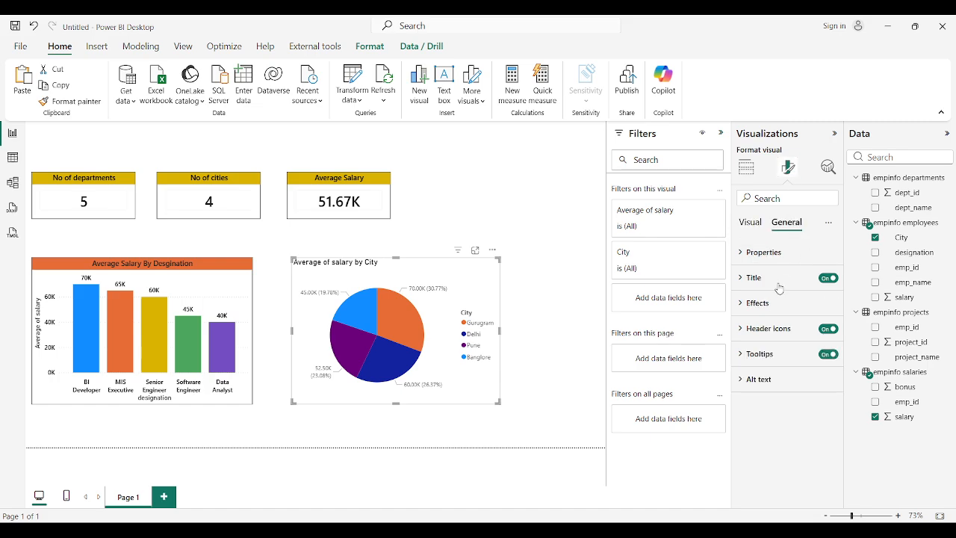
{"action": "left_click", "coordinate": [751, 222]}
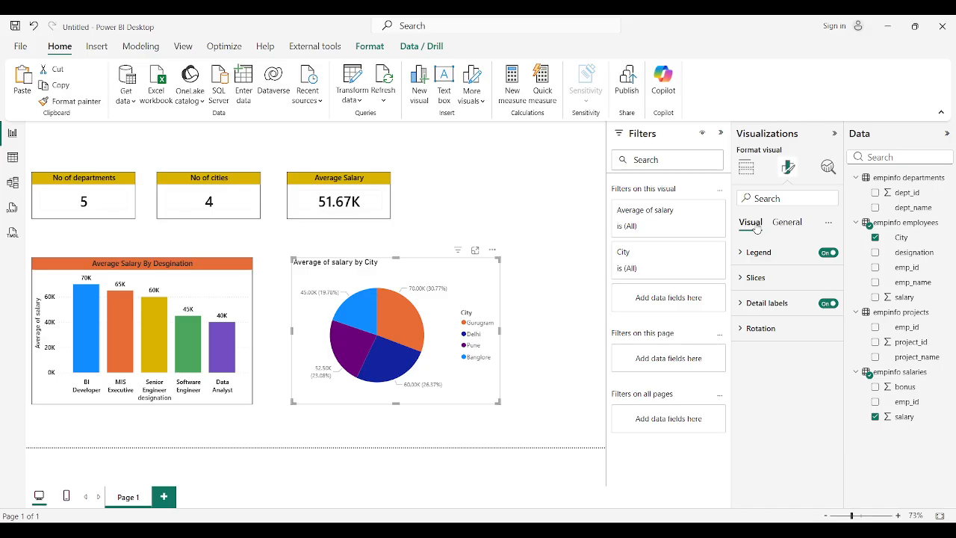
{"action": "left_click", "coordinate": [741, 252]}
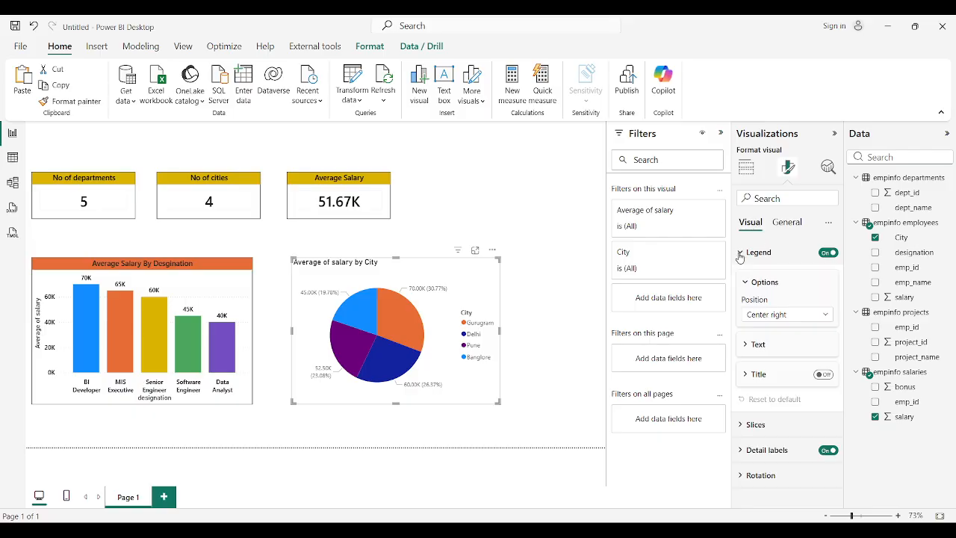
{"action": "left_click", "coordinate": [755, 345]}
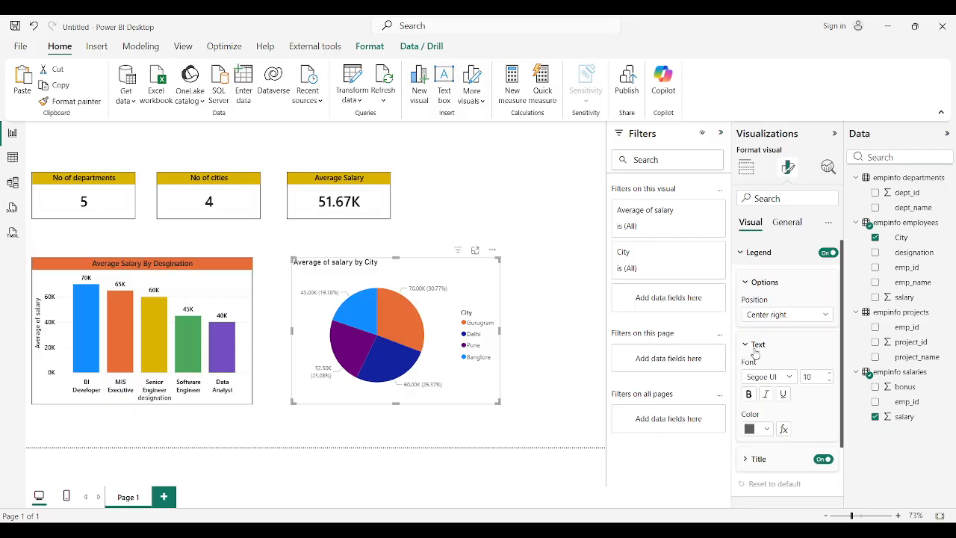
{"action": "left_click", "coordinate": [756, 431]}
{"action": "left_click", "coordinate": [774, 212]}
{"action": "left_click", "coordinate": [785, 377]}
{"action": "left_click", "coordinate": [801, 316]}
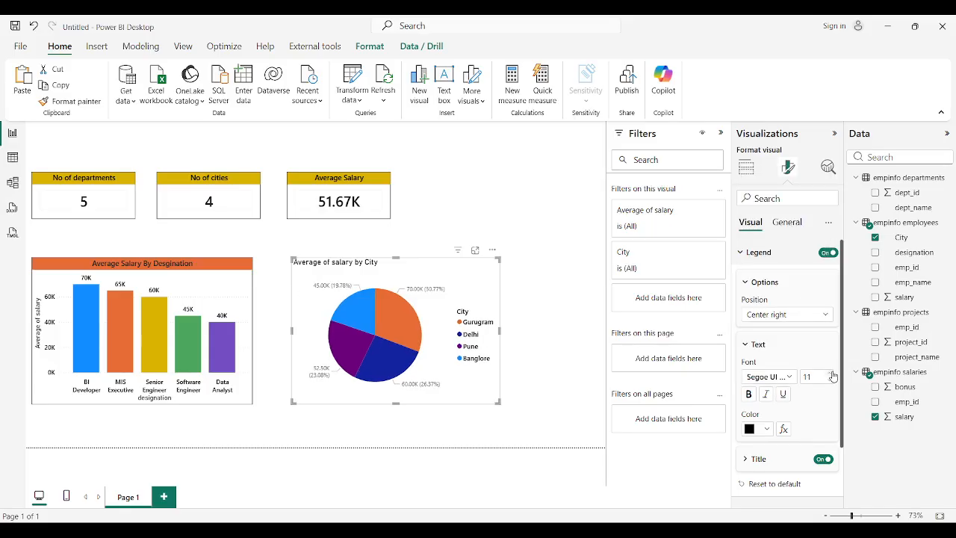
Change the pie chart's legend title text to "Cities".
{"action": "scroll", "coordinate": [791, 388], "scroll_direction": "down", "scroll_amount": 2}
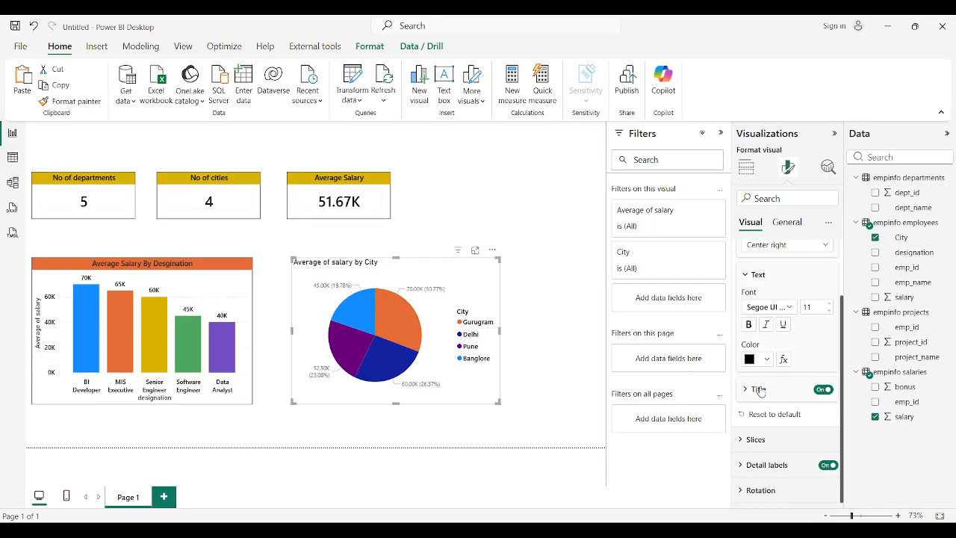
{"action": "left_click", "coordinate": [760, 389]}
{"action": "left_click", "coordinate": [770, 420]}
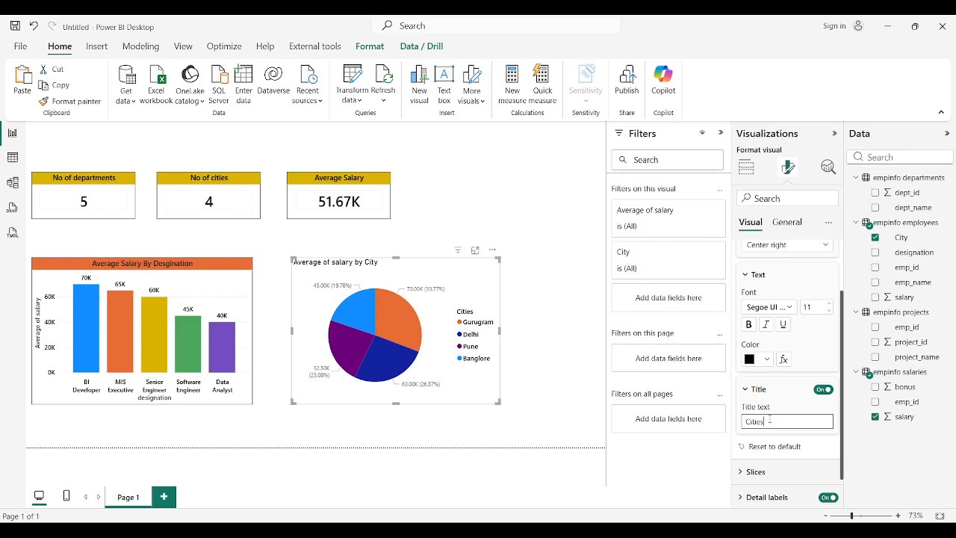
Color the pie chart's Gurugram slice light blue from the theme colors.
{"action": "scroll", "coordinate": [770, 420], "scroll_direction": "down", "scroll_amount": 1}
{"action": "left_click", "coordinate": [751, 442]}
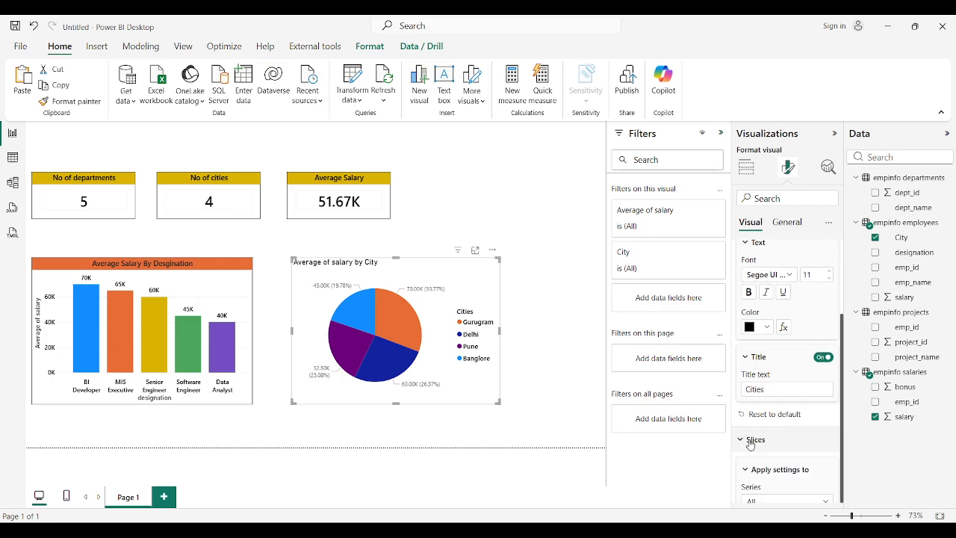
{"action": "scroll", "coordinate": [751, 445], "scroll_direction": "down", "scroll_amount": 4}
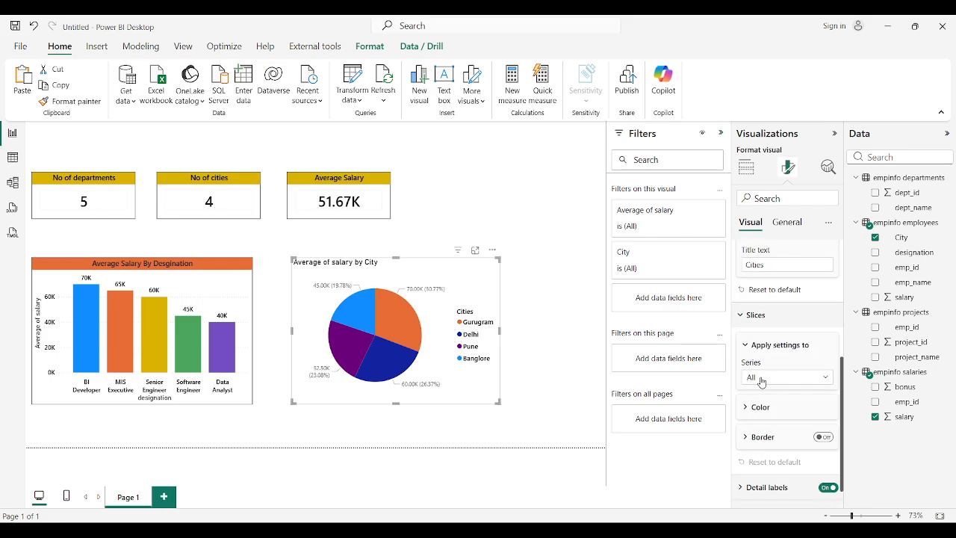
{"action": "left_click", "coordinate": [762, 379]}
{"action": "left_click", "coordinate": [767, 407]}
{"action": "left_click", "coordinate": [749, 409]}
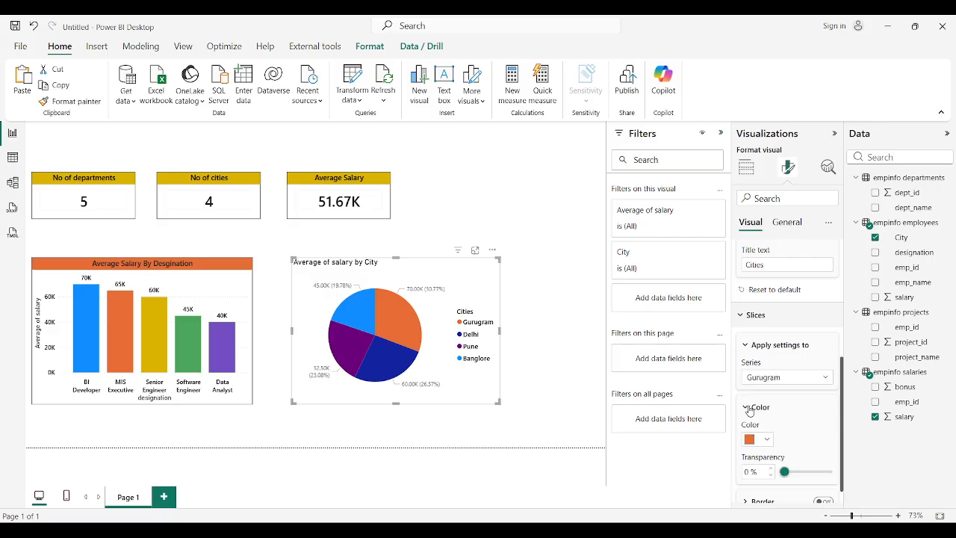
{"action": "left_click", "coordinate": [766, 440]}
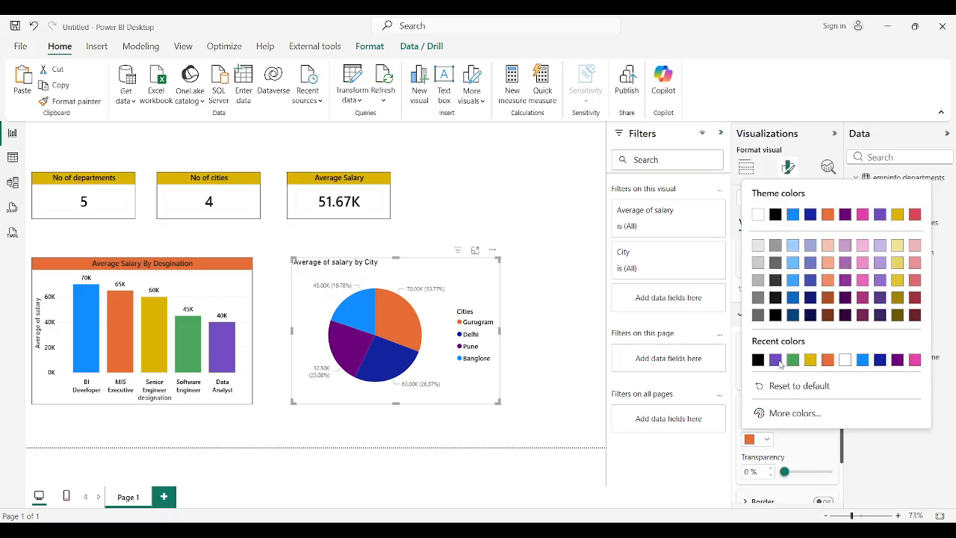
{"action": "left_click", "coordinate": [793, 215]}
Color the pie chart's Delhi slice dark blue and its Pune slice orange.
{"action": "left_click", "coordinate": [769, 378]}
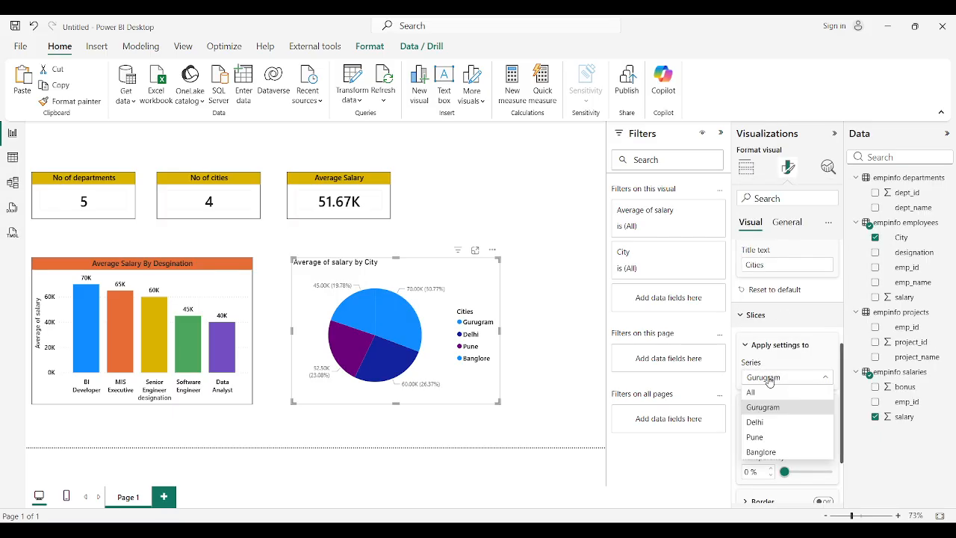
{"action": "left_click", "coordinate": [763, 422]}
{"action": "left_click", "coordinate": [764, 440]}
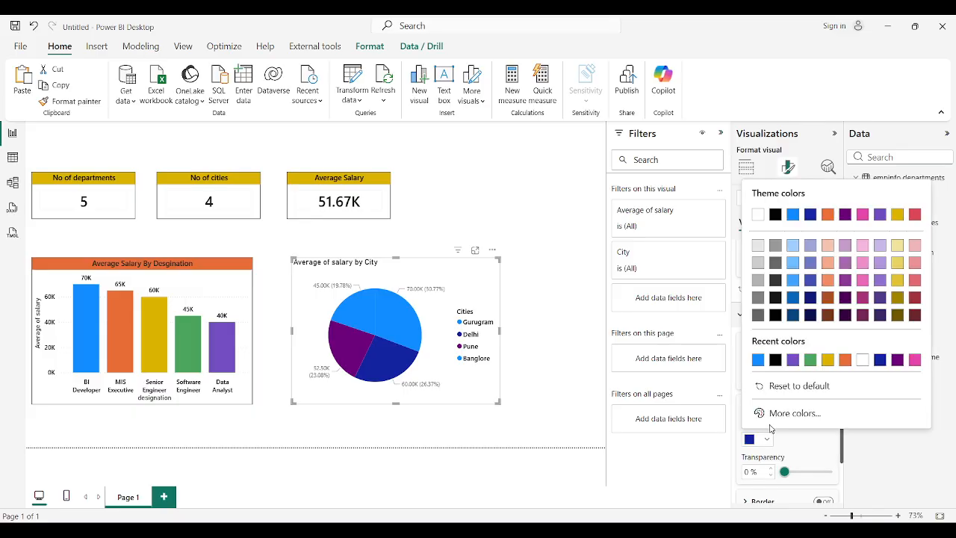
{"action": "left_click", "coordinate": [767, 441]}
{"action": "left_click", "coordinate": [769, 377]}
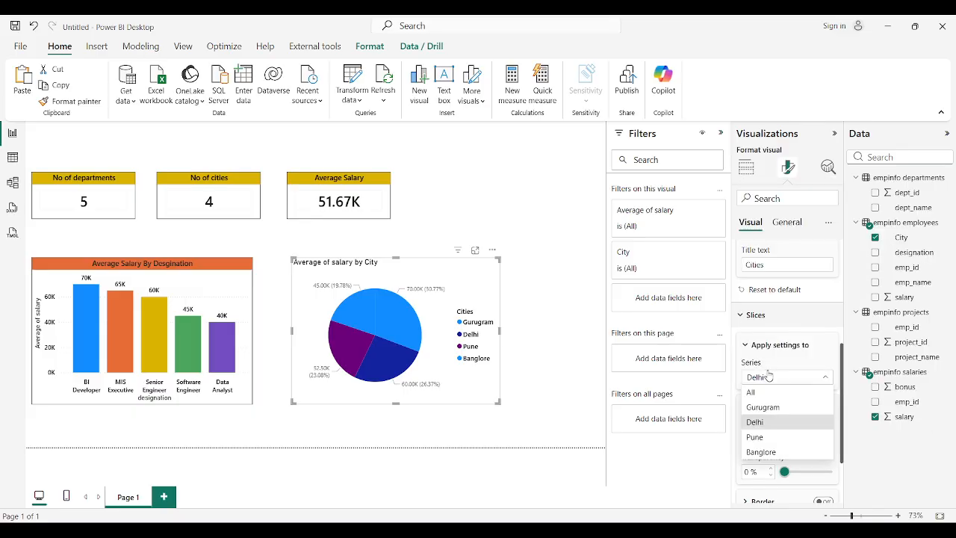
{"action": "left_click", "coordinate": [754, 437]}
{"action": "left_click", "coordinate": [755, 440]}
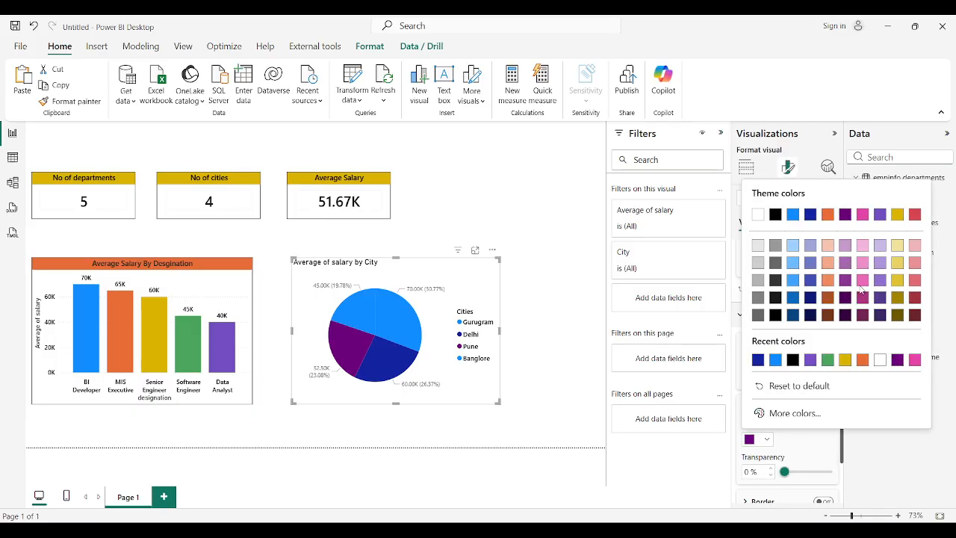
{"action": "left_click", "coordinate": [827, 217]}
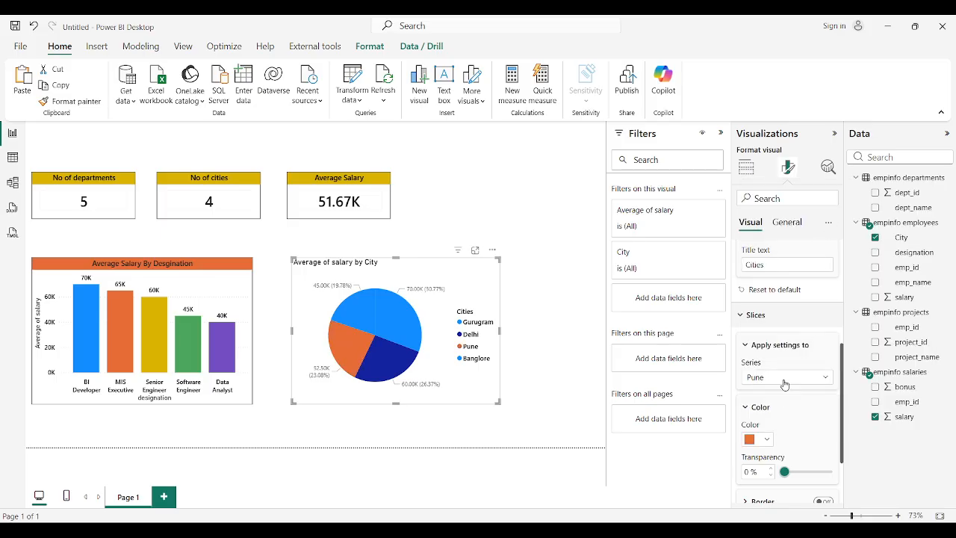
Color the pie chart's Banglore slice red and collapse the legend and slice settings.
{"action": "left_click", "coordinate": [784, 384]}
{"action": "left_click", "coordinate": [756, 451]}
{"action": "left_click", "coordinate": [760, 439]}
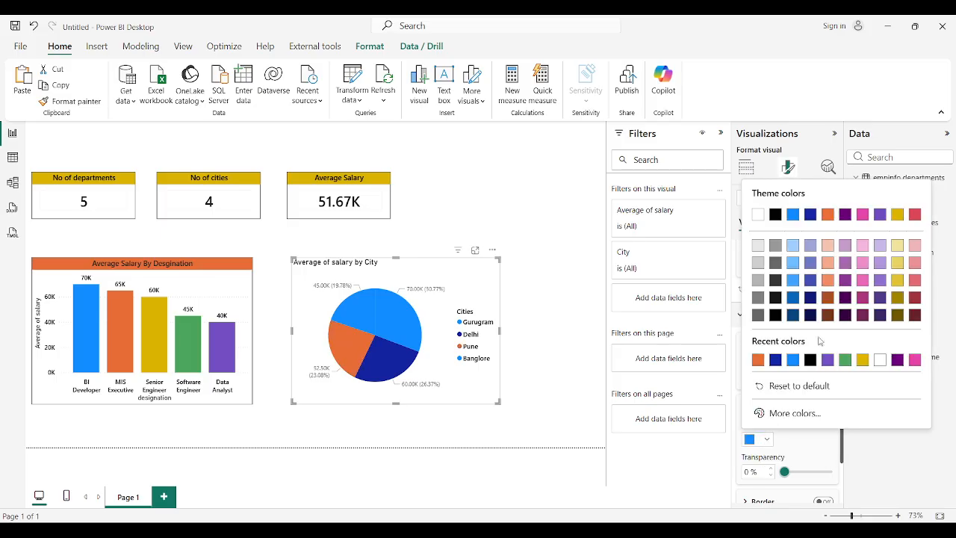
{"action": "left_click", "coordinate": [915, 216]}
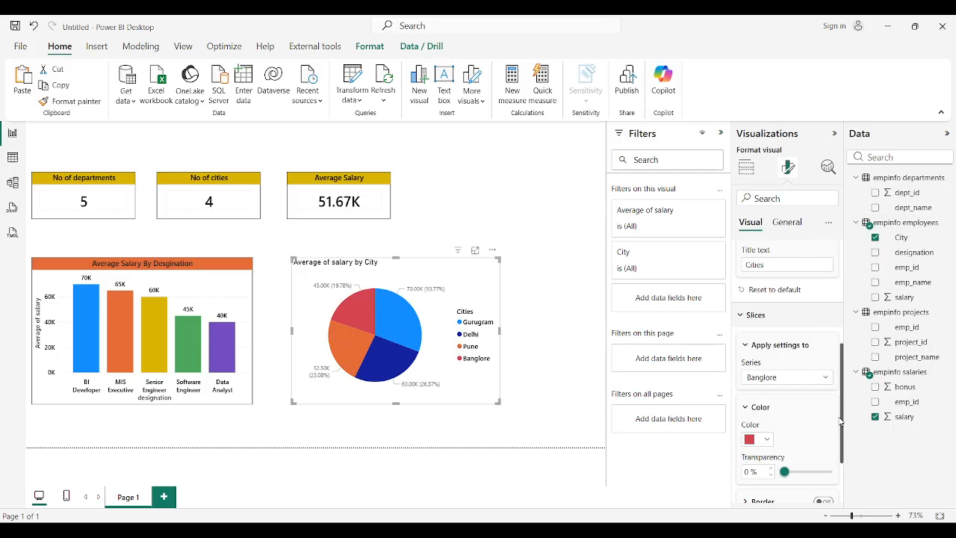
{"action": "scroll", "coordinate": [841, 422], "scroll_direction": "down", "scroll_amount": 2}
{"action": "left_click", "coordinate": [819, 417]}
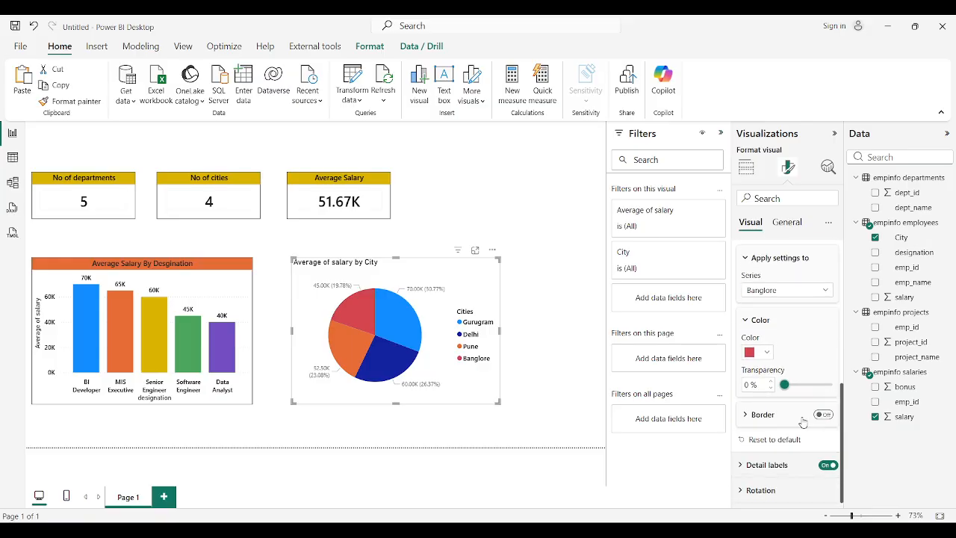
{"action": "scroll", "coordinate": [801, 424], "scroll_direction": "up", "scroll_amount": 3}
{"action": "scroll", "coordinate": [801, 423], "scroll_direction": "up", "scroll_amount": 5}
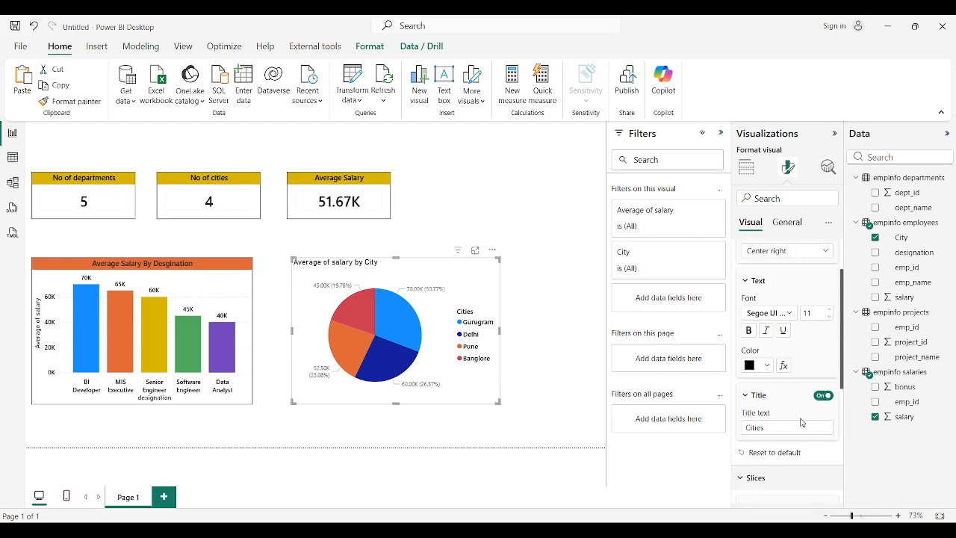
{"action": "left_click", "coordinate": [741, 252]}
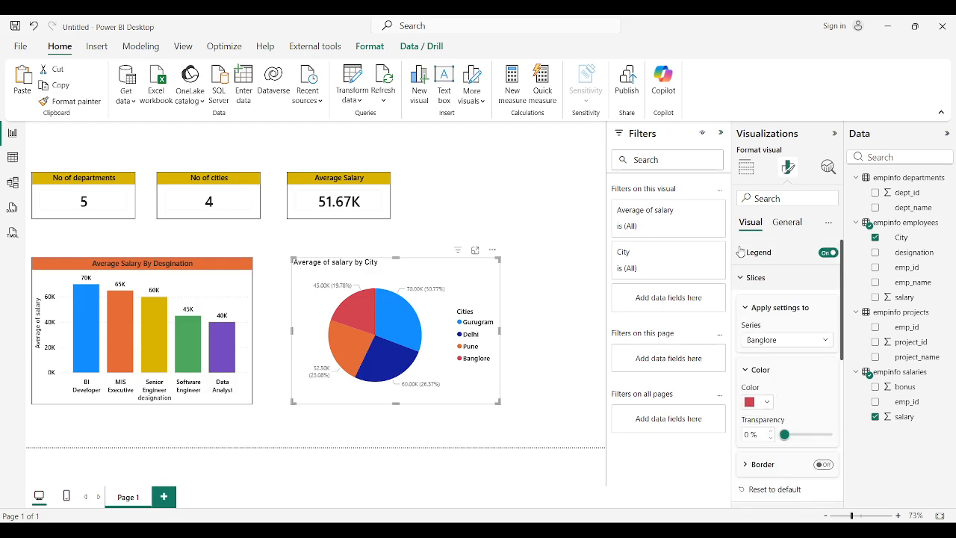
{"action": "left_click", "coordinate": [747, 278]}
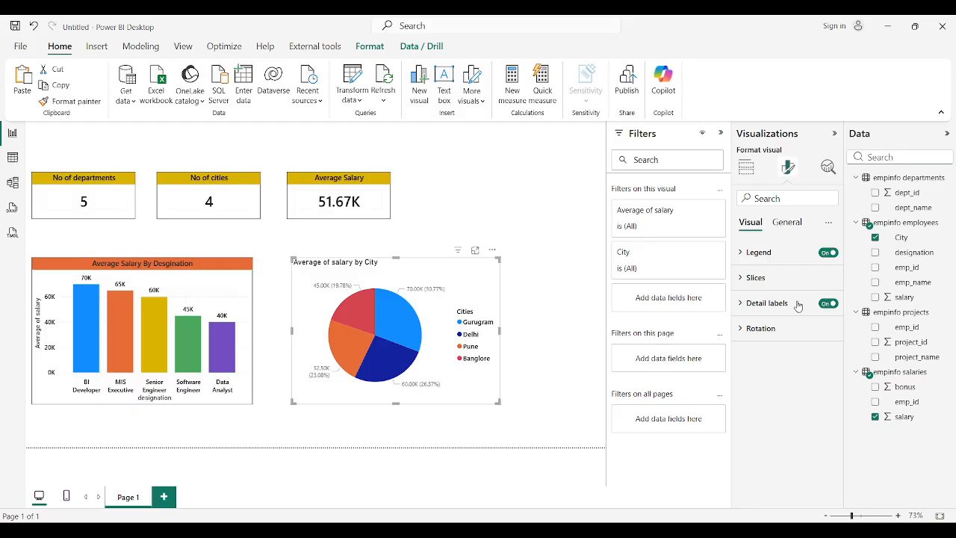
Switch the pie chart's detail labels off and on again, and open their settings.
{"action": "left_click", "coordinate": [828, 303]}
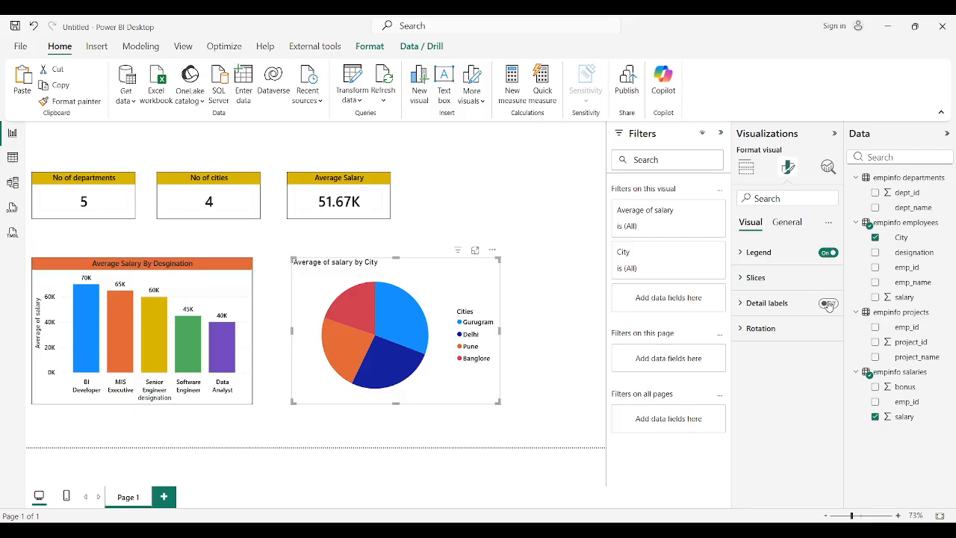
{"action": "left_click", "coordinate": [827, 303]}
{"action": "left_click", "coordinate": [776, 307]}
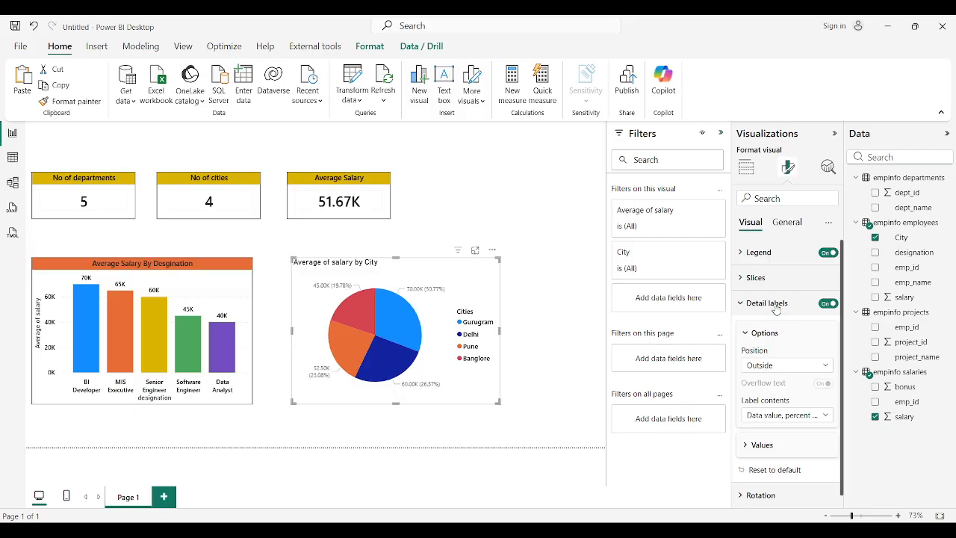
Try the pie chart's label contents as Category, Data value, Percent of total and the category combinations, ending with Data value, percent of total.
{"action": "left_click", "coordinate": [777, 410]}
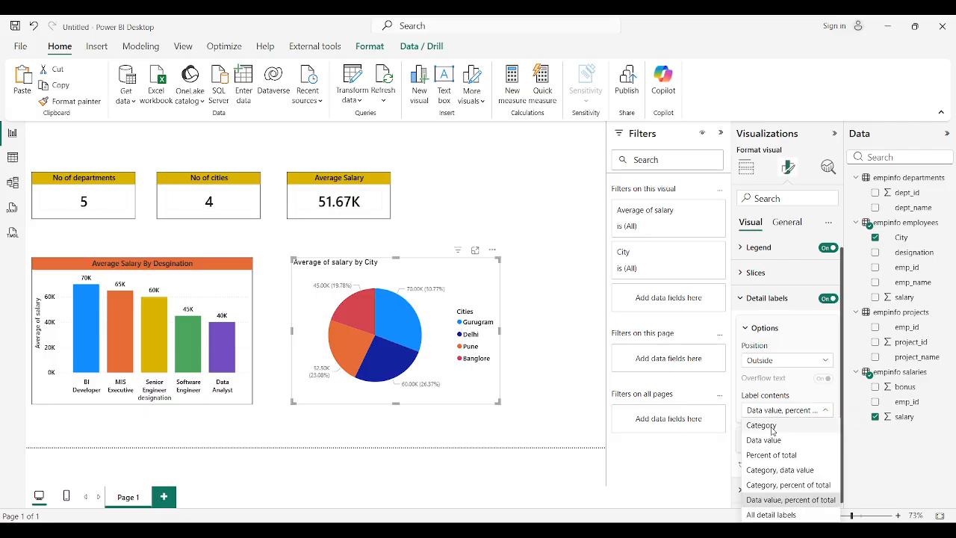
{"action": "left_click", "coordinate": [772, 425]}
{"action": "left_click", "coordinate": [765, 410]}
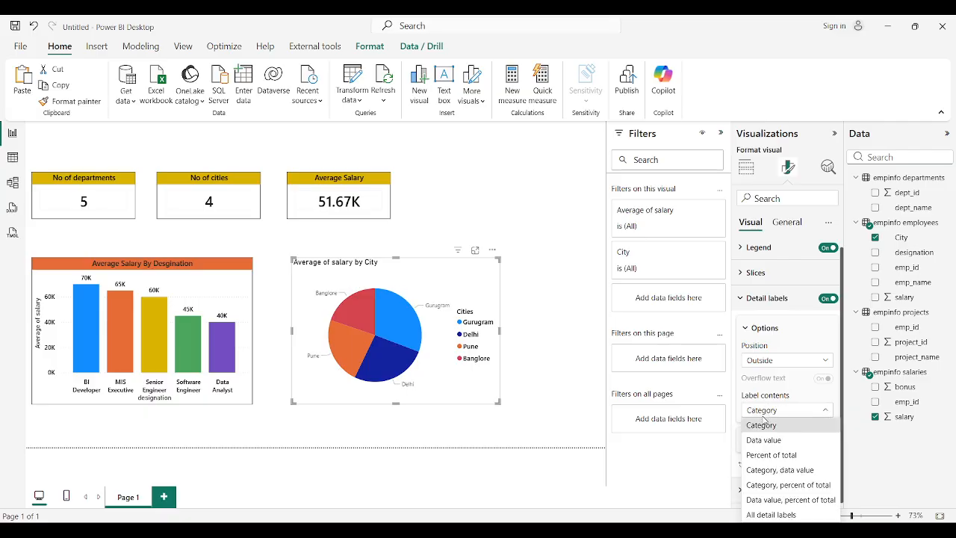
{"action": "left_click", "coordinate": [765, 441]}
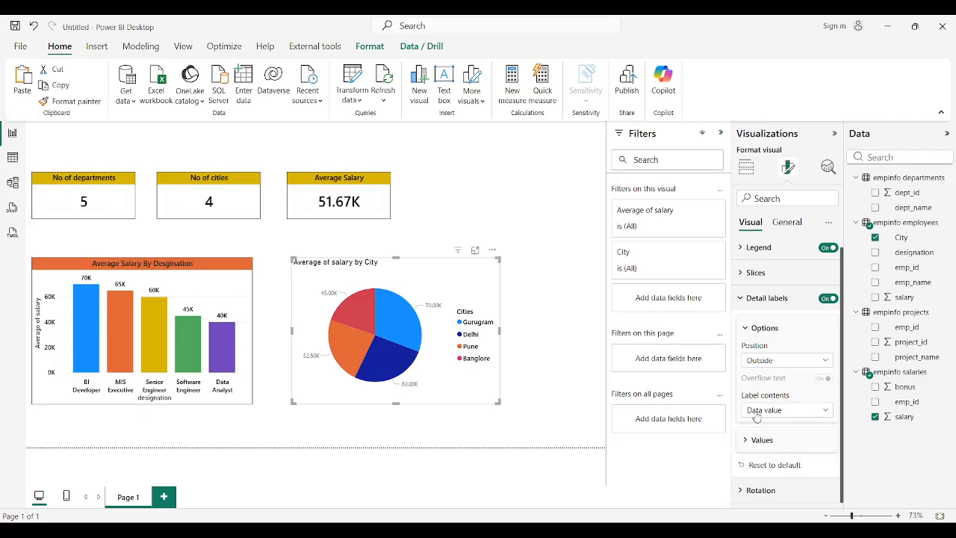
{"action": "left_click", "coordinate": [754, 411]}
{"action": "key", "text": "Escape"}
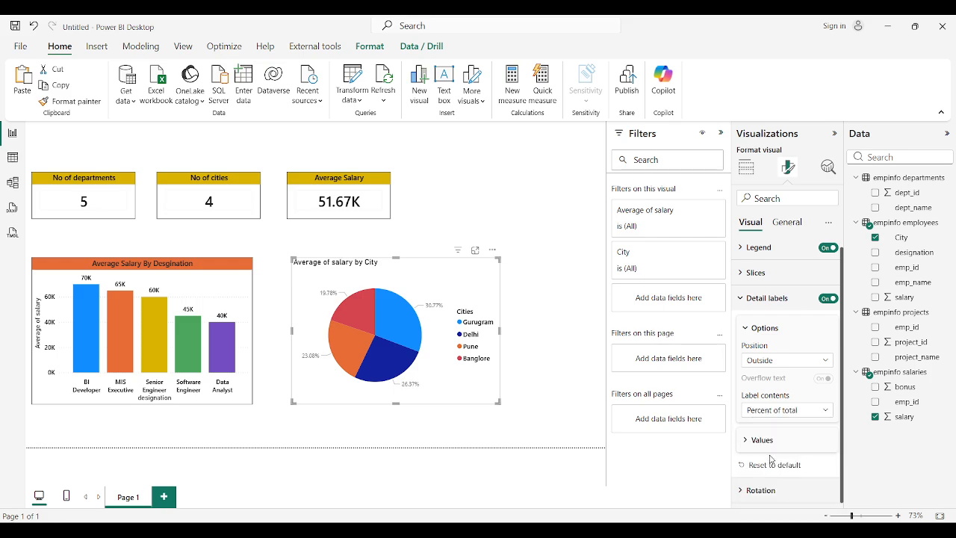
{"action": "left_click", "coordinate": [769, 412]}
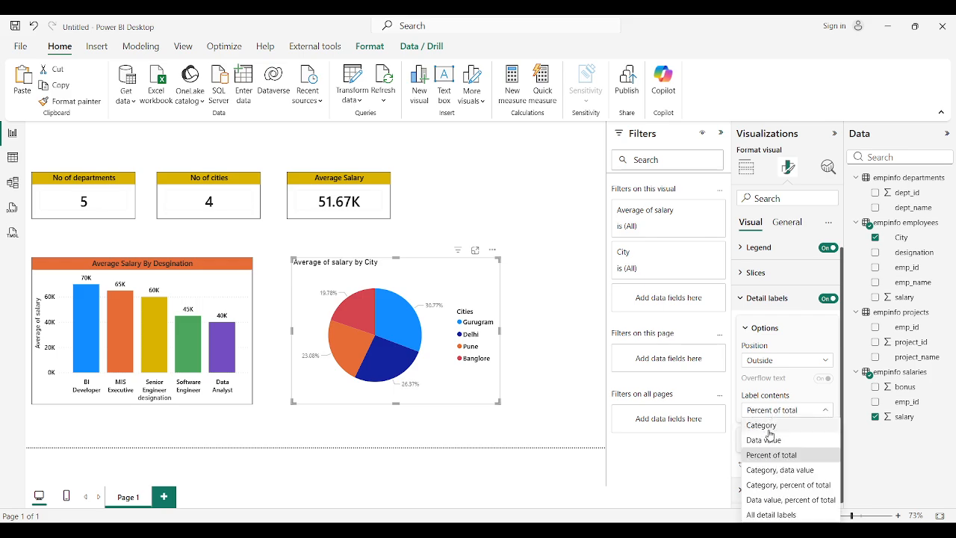
{"action": "left_click", "coordinate": [777, 470]}
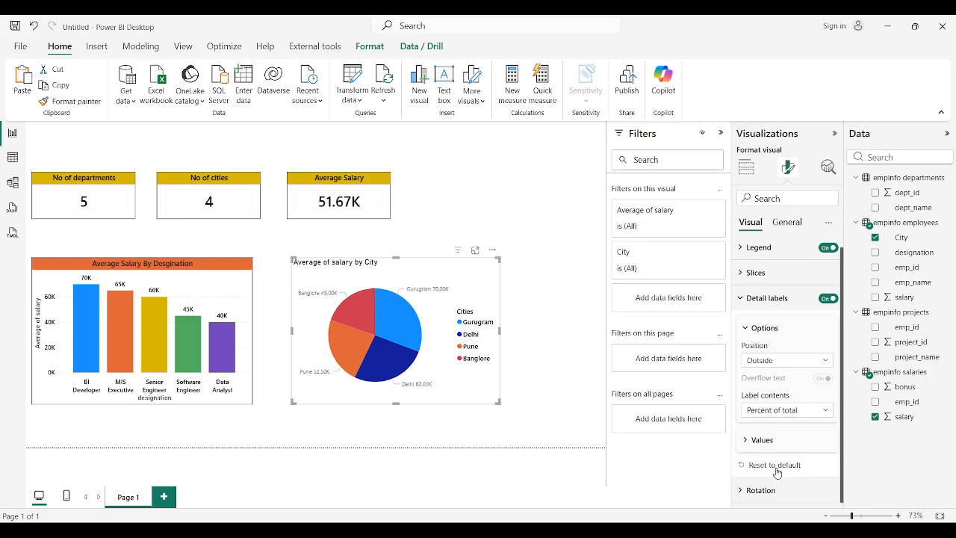
{"action": "left_click", "coordinate": [759, 416]}
{"action": "left_click", "coordinate": [784, 487]}
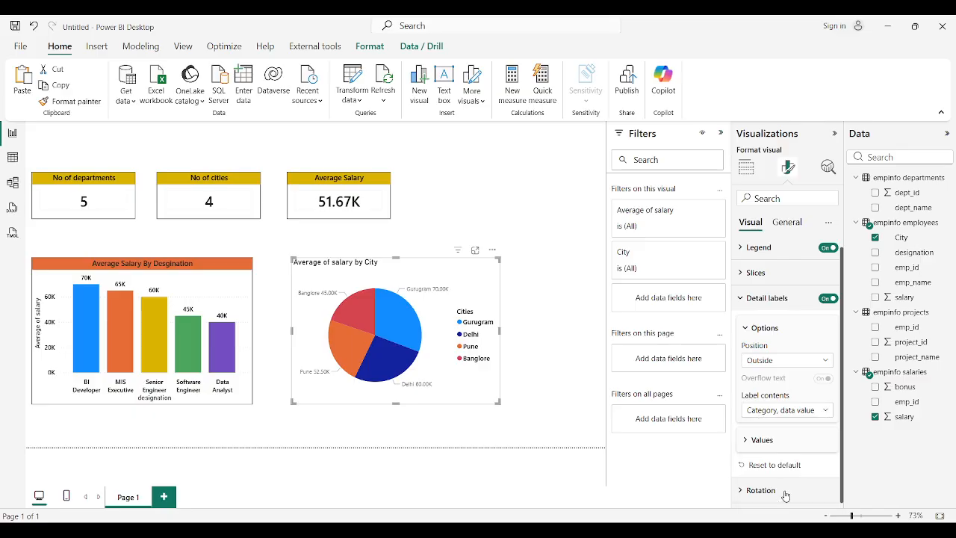
{"action": "left_click", "coordinate": [770, 417]}
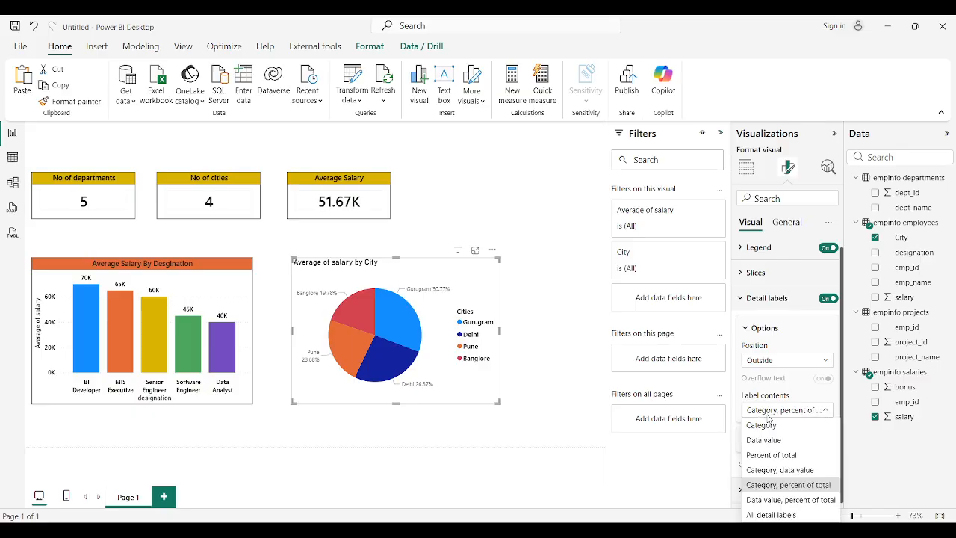
{"action": "left_click", "coordinate": [791, 500]}
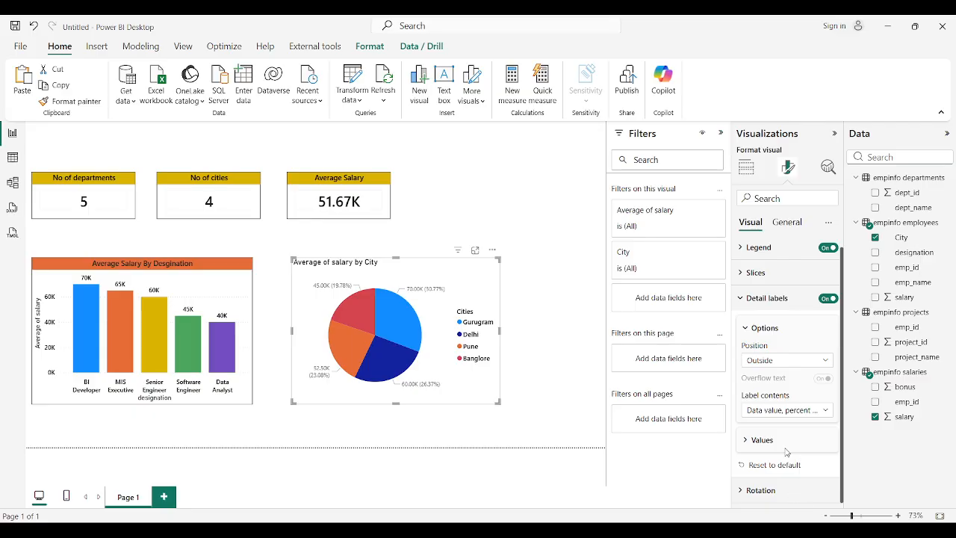
Format the pie chart's detail label values in black Segoe UI Semibold at size 9, with 0 value decimal places.
{"action": "left_click", "coordinate": [761, 439]}
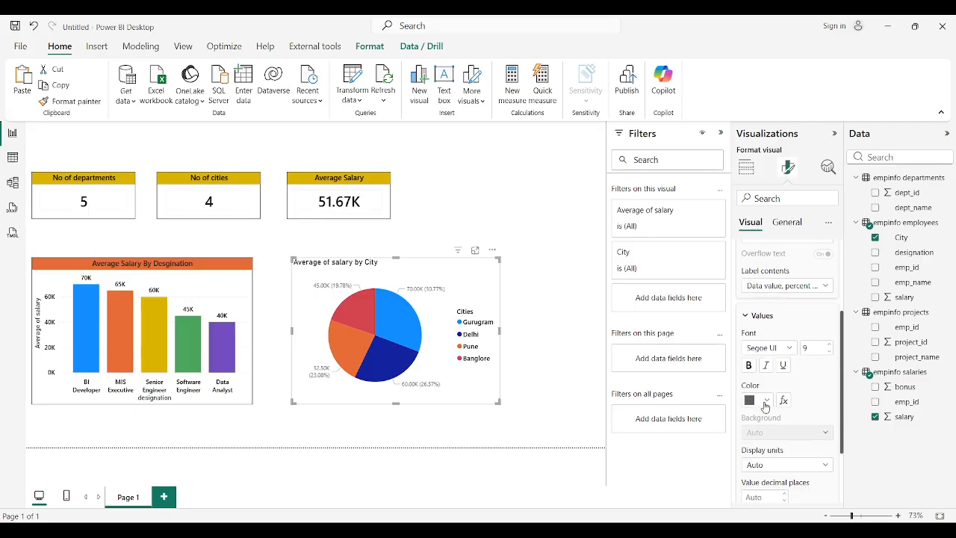
{"action": "left_click", "coordinate": [765, 403]}
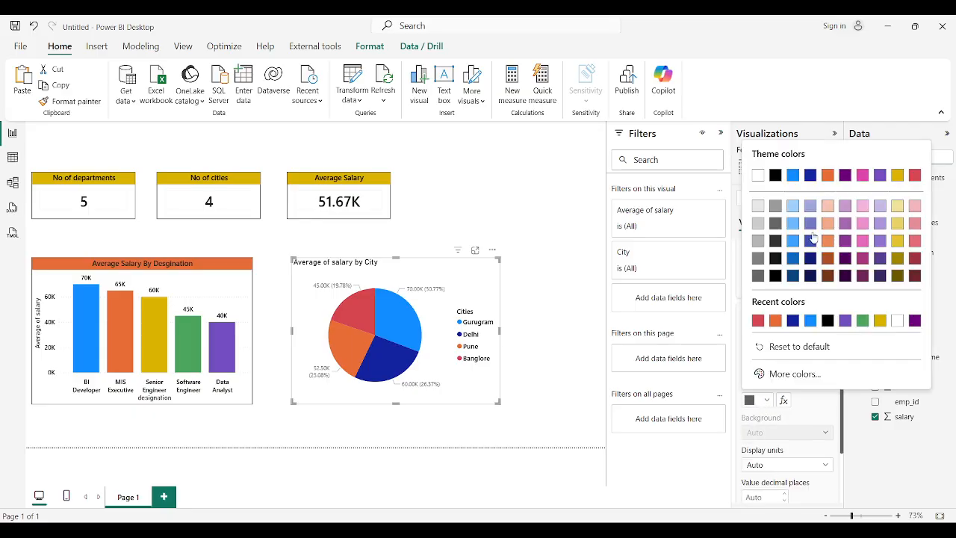
{"action": "left_click", "coordinate": [828, 176]}
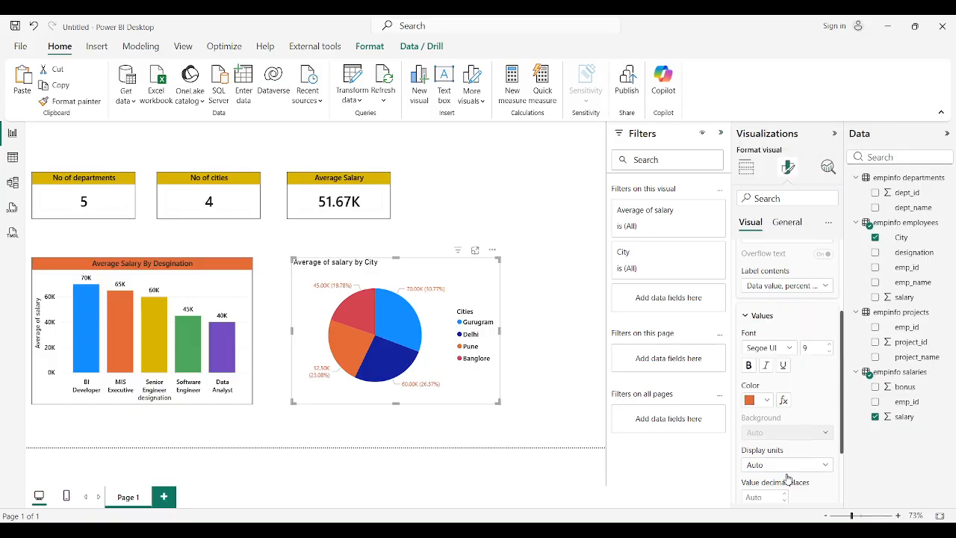
{"action": "left_click", "coordinate": [760, 402]}
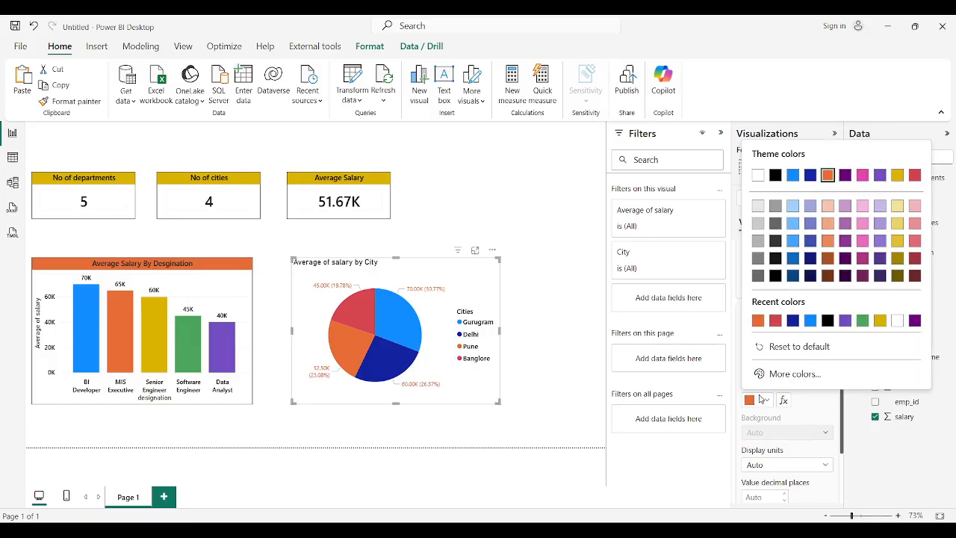
{"action": "left_click", "coordinate": [776, 176]}
{"action": "left_click", "coordinate": [778, 348]}
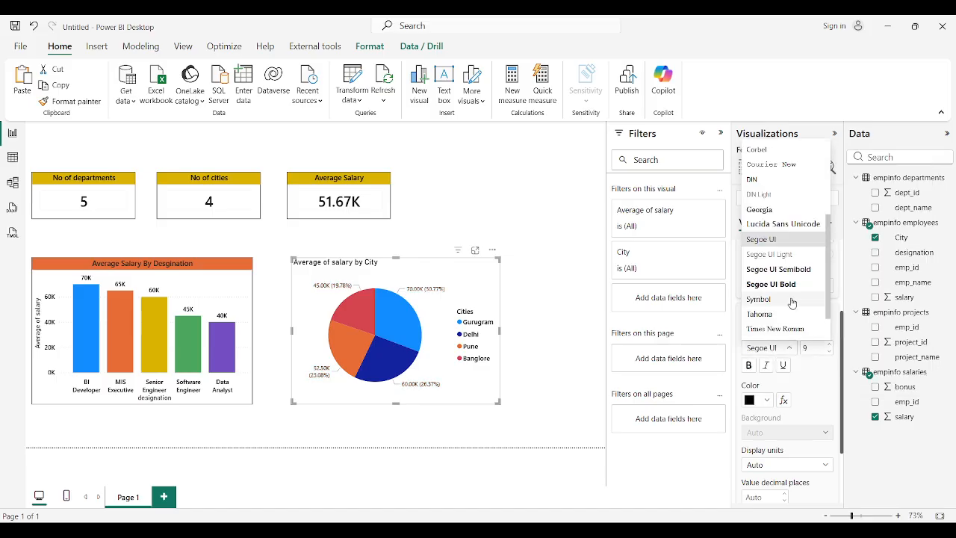
{"action": "left_click", "coordinate": [796, 272]}
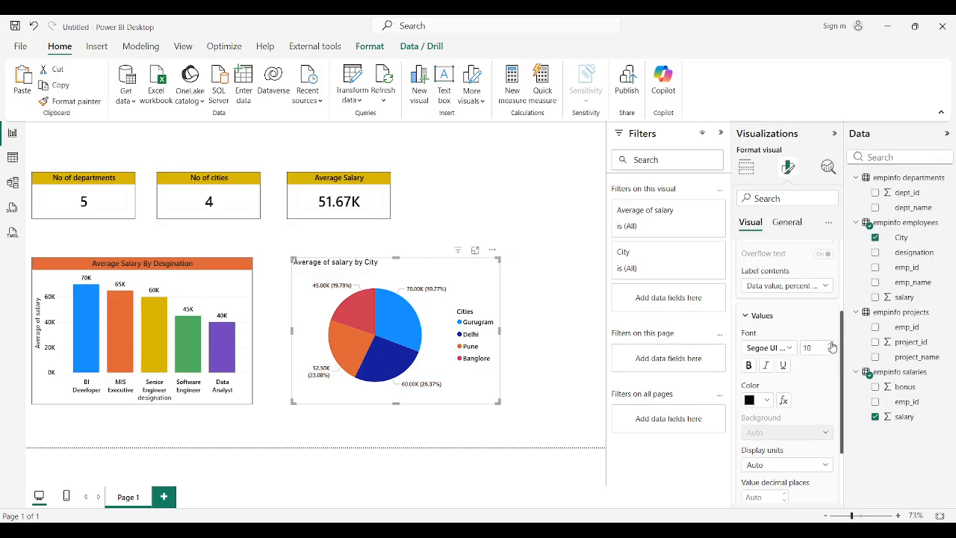
{"action": "left_click", "coordinate": [828, 351]}
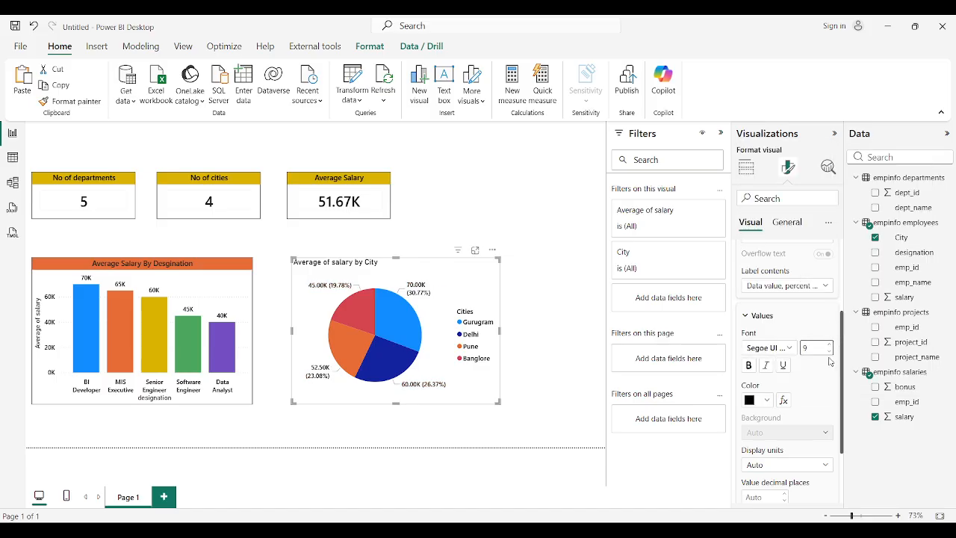
{"action": "scroll", "coordinate": [813, 395], "scroll_direction": "down", "scroll_amount": 3}
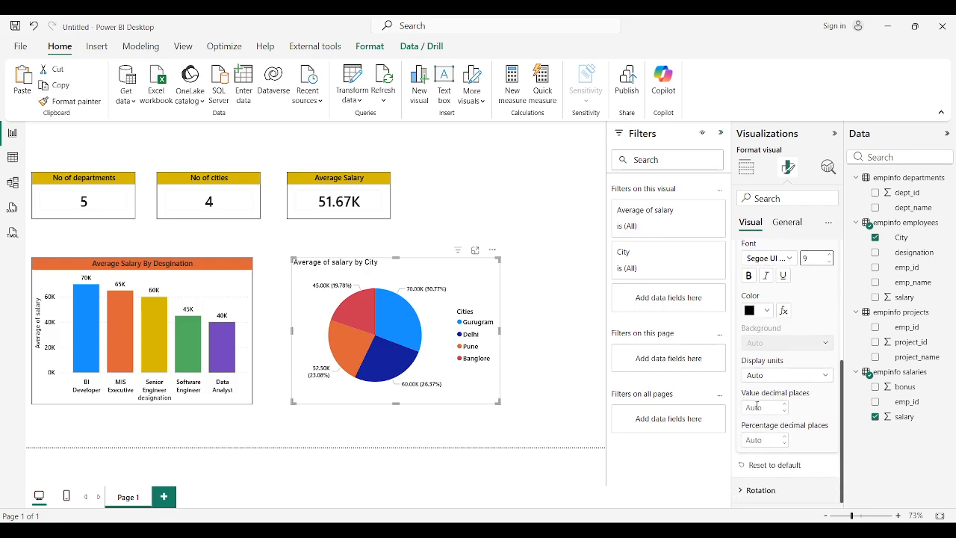
{"action": "left_click", "coordinate": [757, 405]}
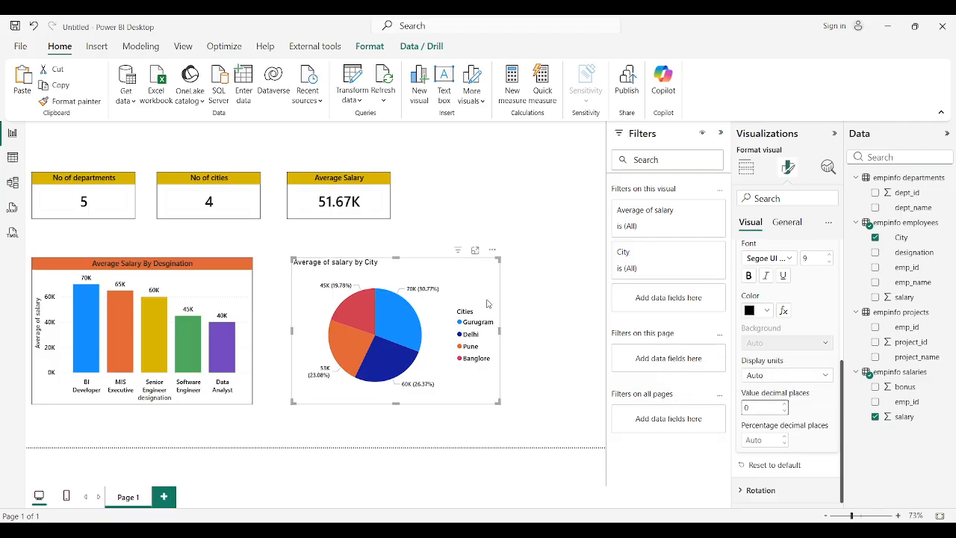
Check the display unit options for the pie chart's detail labels, keep Auto, and collapse the detail label settings.
{"action": "mouse_move", "coordinate": [405, 310]}
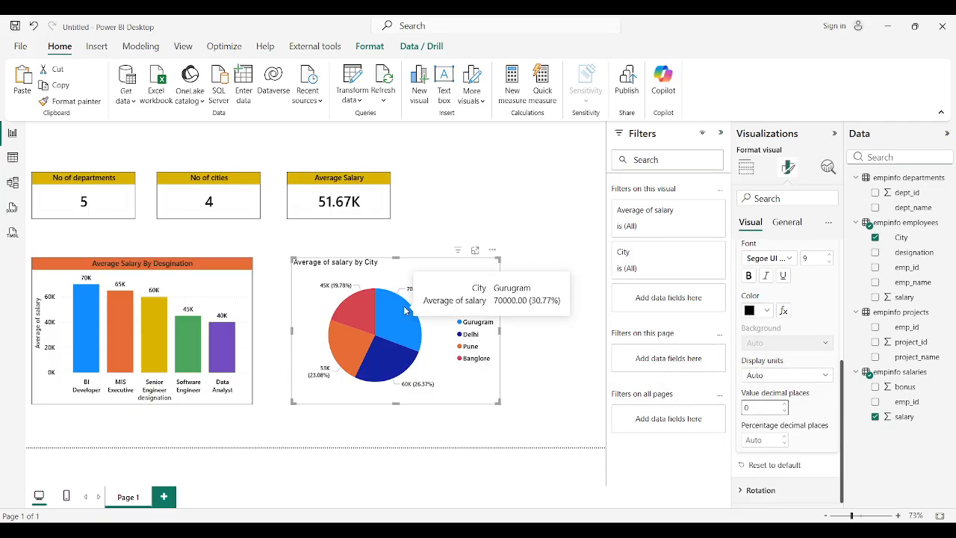
{"action": "left_click", "coordinate": [766, 376]}
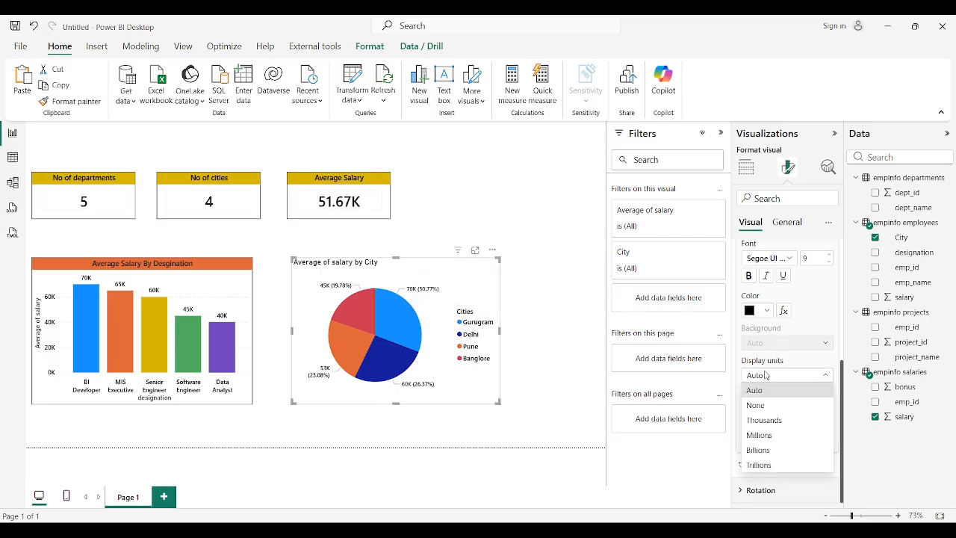
{"action": "left_click", "coordinate": [765, 376]}
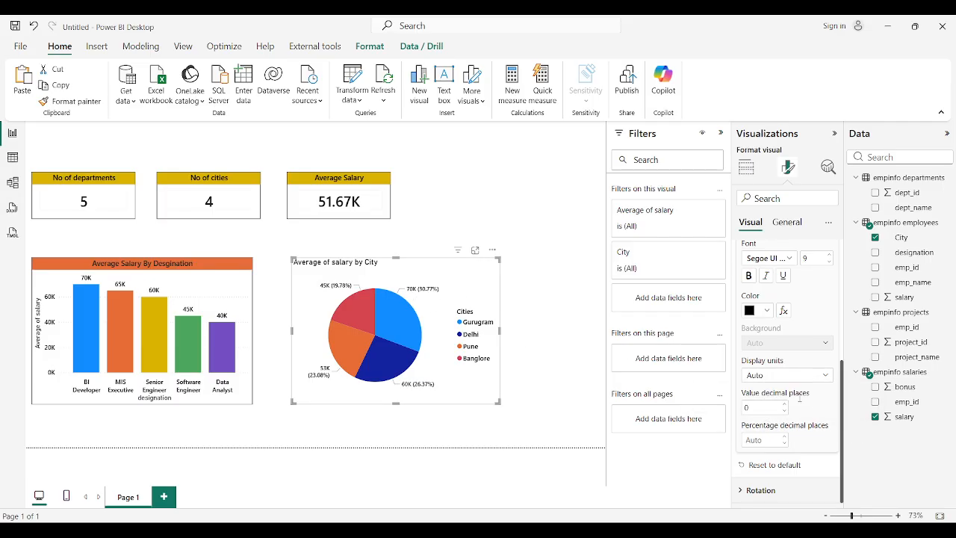
{"action": "scroll", "coordinate": [780, 455], "scroll_direction": "up", "scroll_amount": 5}
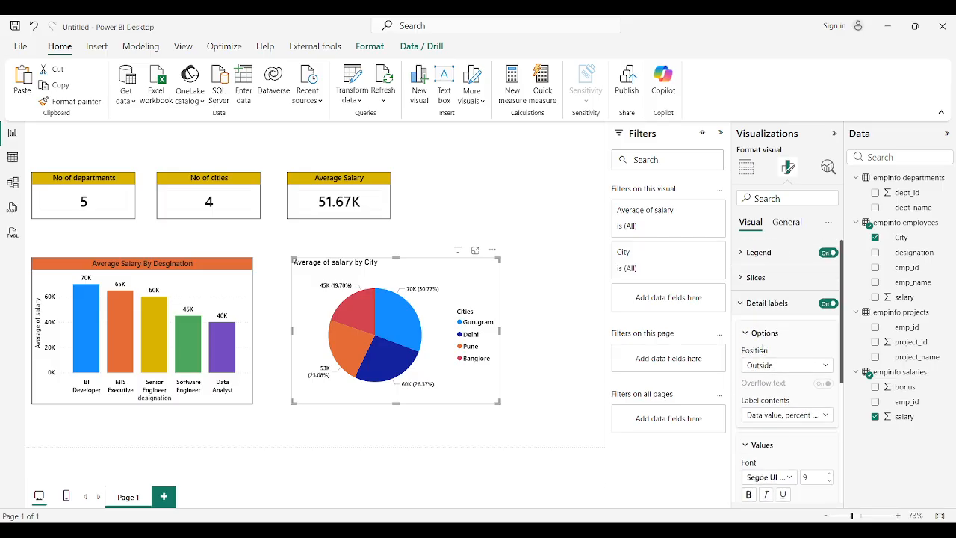
{"action": "left_click", "coordinate": [744, 304]}
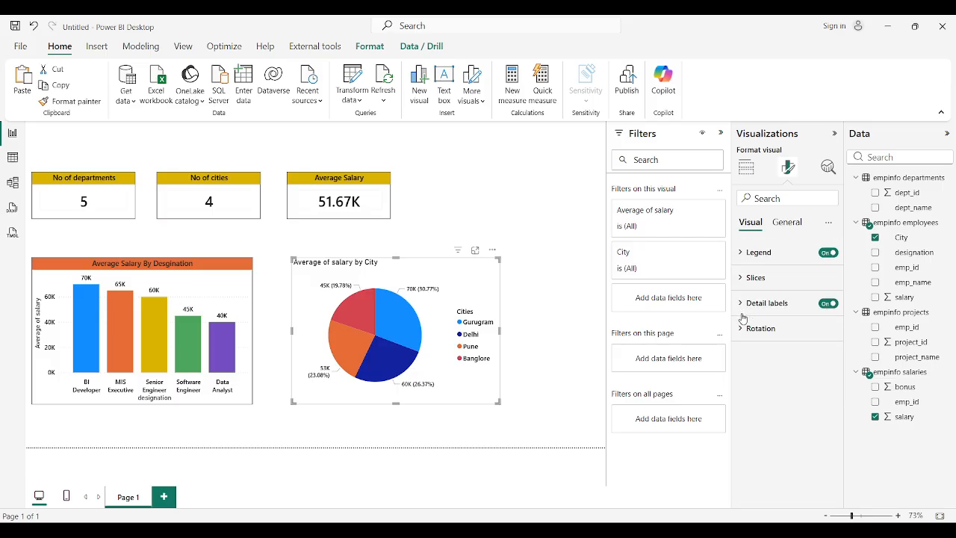
Change the pie chart's title text to "Average salary by City" and center the title.
{"action": "left_click", "coordinate": [786, 222]}
{"action": "left_click", "coordinate": [741, 279]}
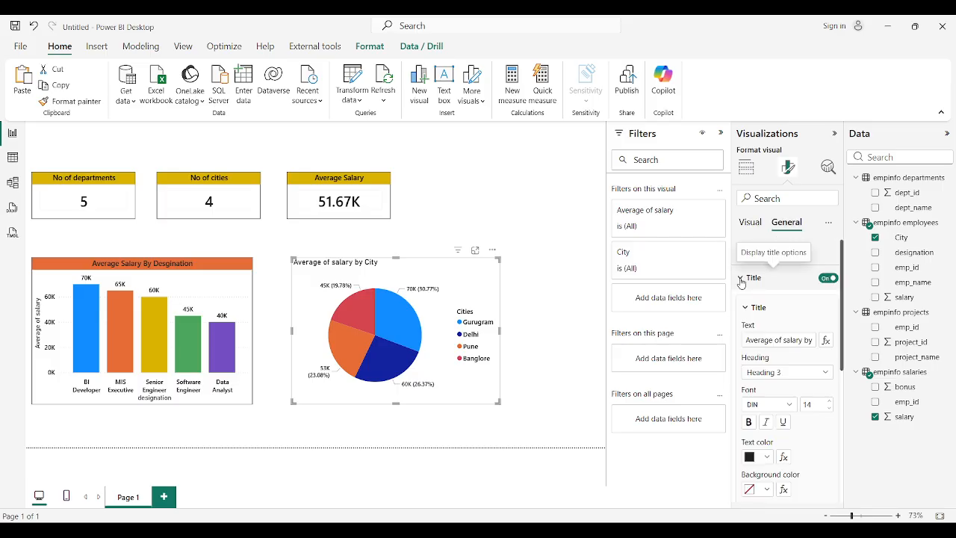
{"action": "left_click", "coordinate": [780, 340]}
{"action": "key", "text": "BackSpace"}
{"action": "key", "text": "BackSpace"}
{"action": "key", "text": "BackSpace"}
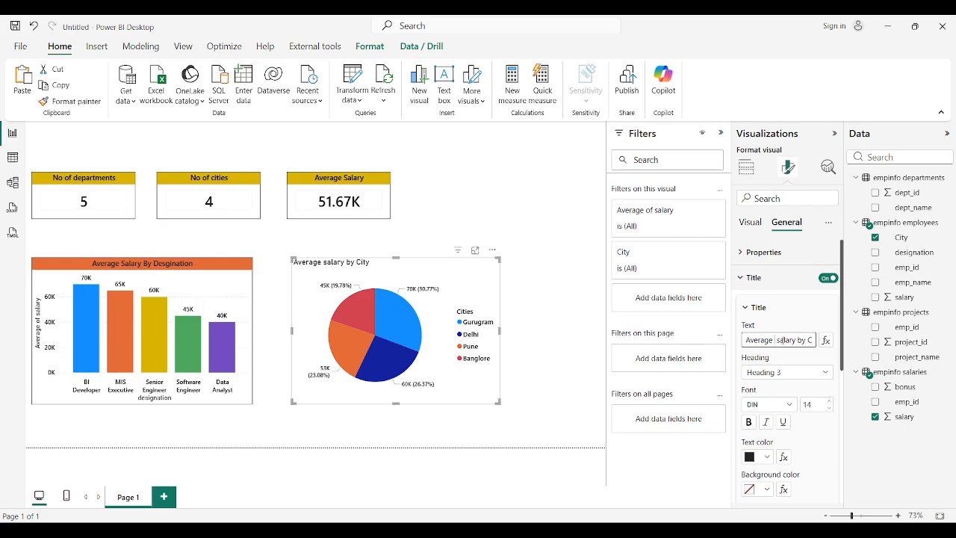
{"action": "scroll", "coordinate": [780, 340], "scroll_direction": "down", "scroll_amount": 5}
{"action": "left_click", "coordinate": [765, 335]}
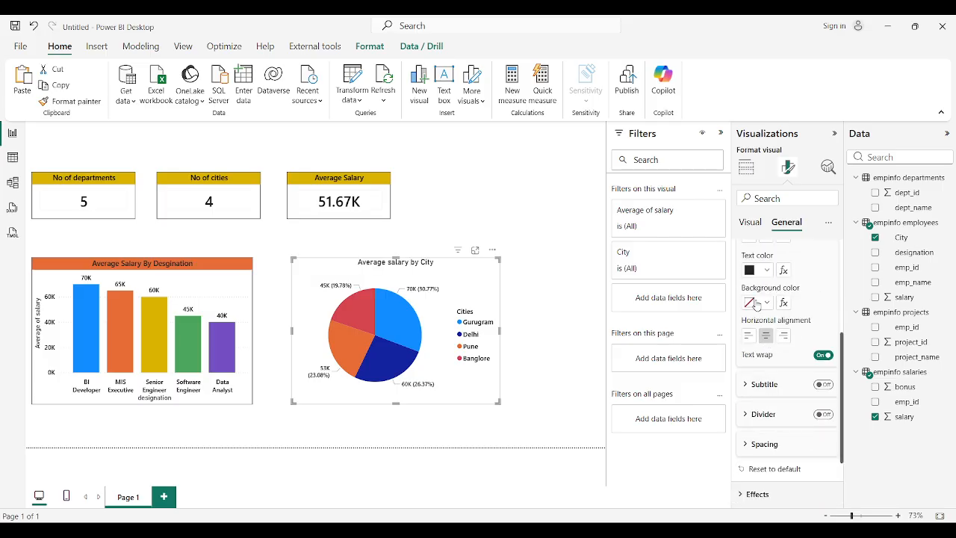
Try a gold background behind the pie chart's title and look at the title's text color options.
{"action": "left_click", "coordinate": [765, 304]}
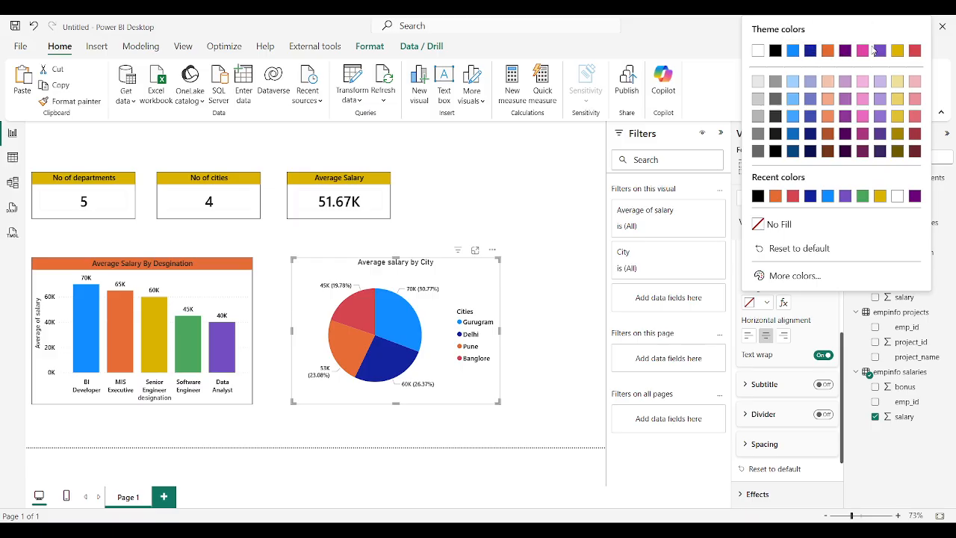
{"action": "left_click", "coordinate": [896, 50]}
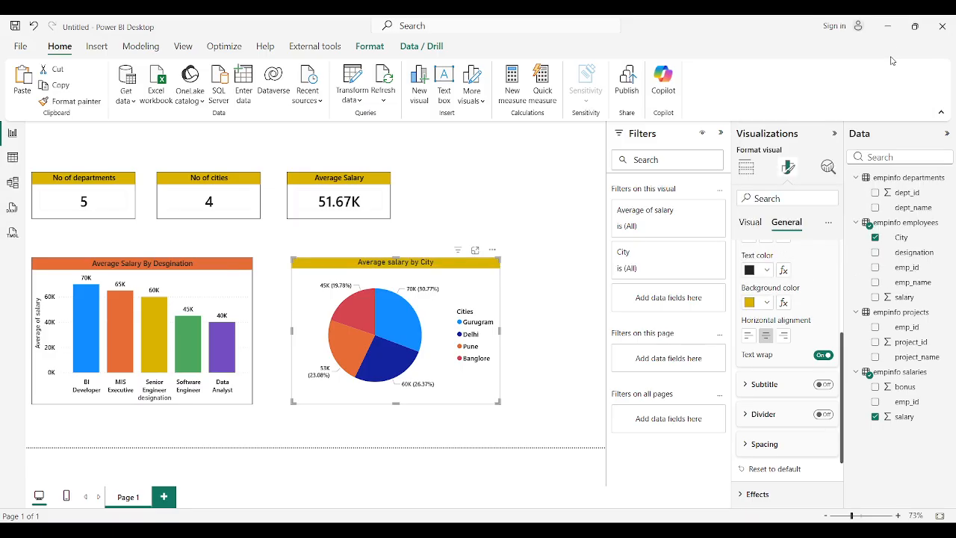
{"action": "left_click", "coordinate": [760, 274]}
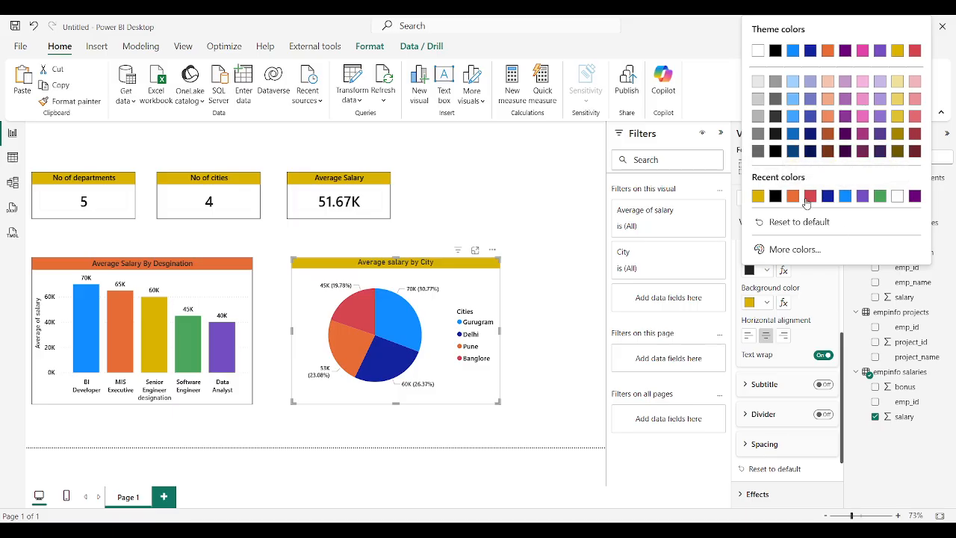
{"action": "left_click", "coordinate": [817, 290]}
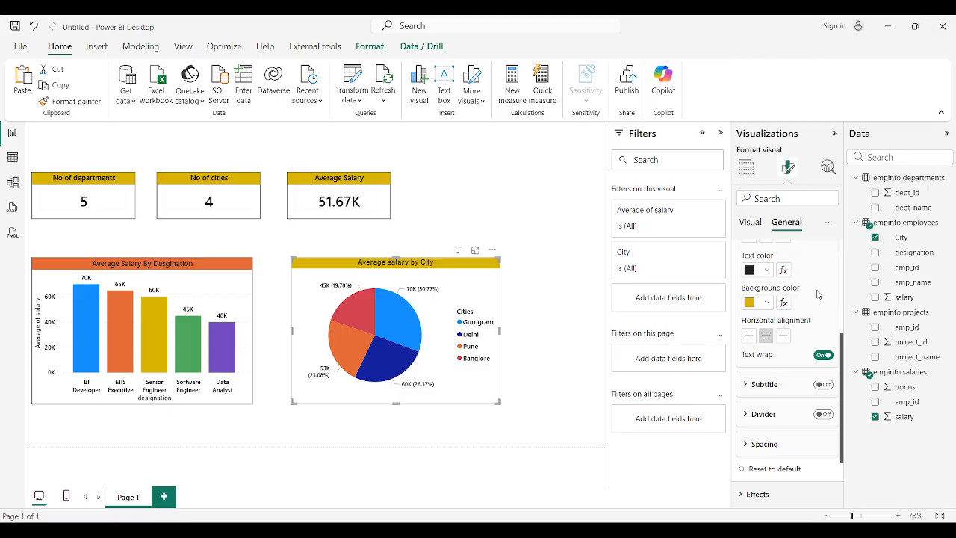
{"action": "scroll", "coordinate": [819, 292], "scroll_direction": "down", "scroll_amount": 1}
{"action": "scroll", "coordinate": [780, 284], "scroll_direction": "up", "scroll_amount": 1}
Give the pie chart's title background the custom teal color #2CAEB8.
{"action": "left_click", "coordinate": [767, 302]}
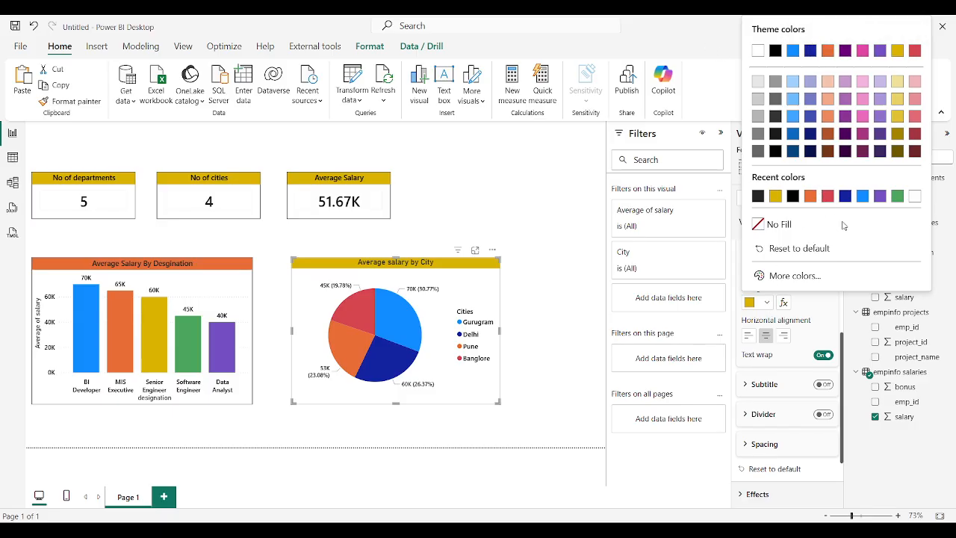
{"action": "left_click", "coordinate": [799, 277]}
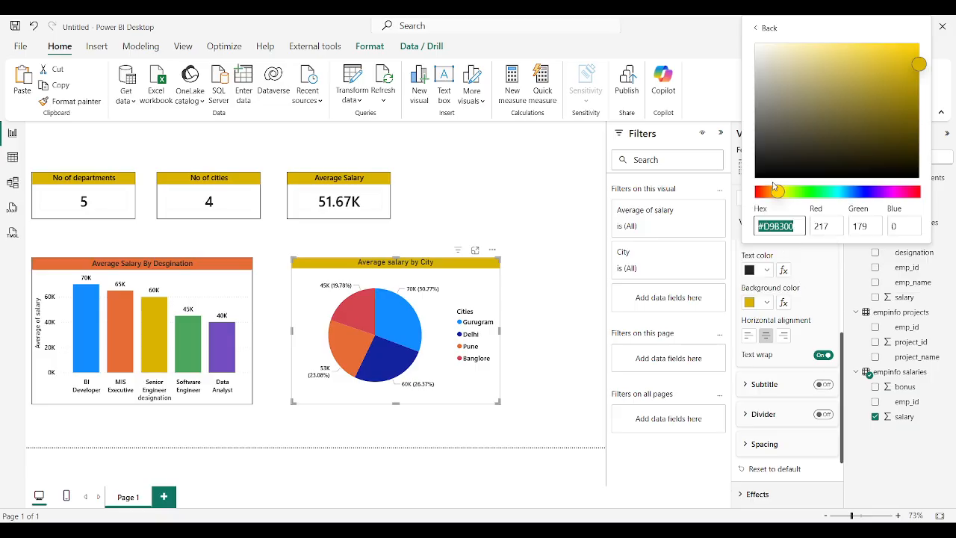
{"action": "left_click_drag", "start_coordinate": [772, 194], "coordinate": [835, 200]}
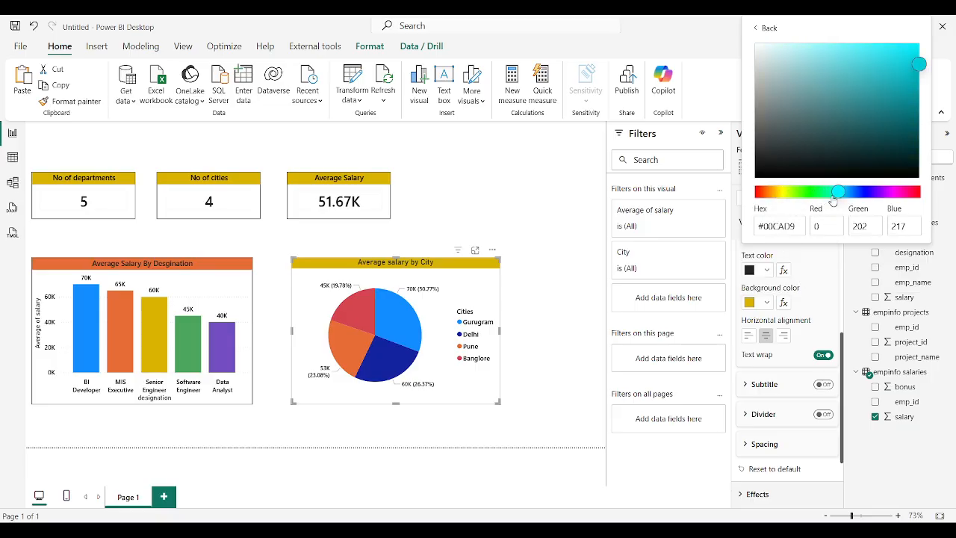
{"action": "left_click", "coordinate": [918, 62]}
{"action": "left_click_drag", "start_coordinate": [918, 62], "coordinate": [880, 82]}
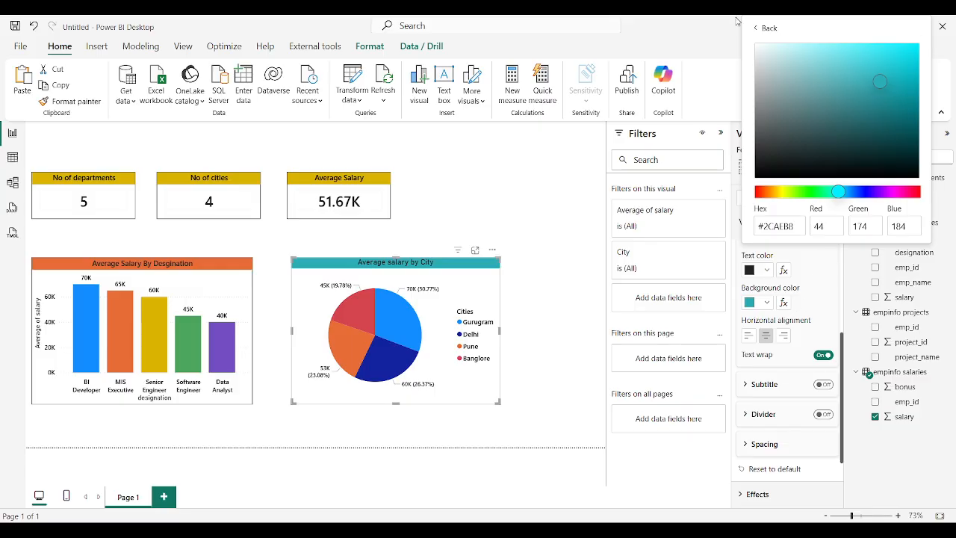
{"action": "left_click", "coordinate": [760, 29]}
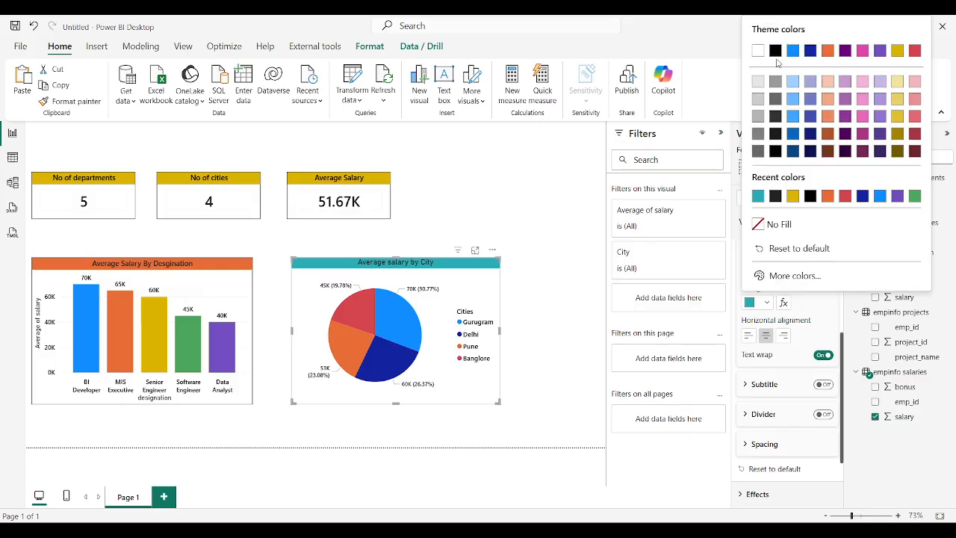
{"action": "left_click", "coordinate": [806, 308]}
Turn on a visual border around the pie chart, keeping it black and 1 px wide.
{"action": "scroll", "coordinate": [803, 314], "scroll_direction": "down", "scroll_amount": 2}
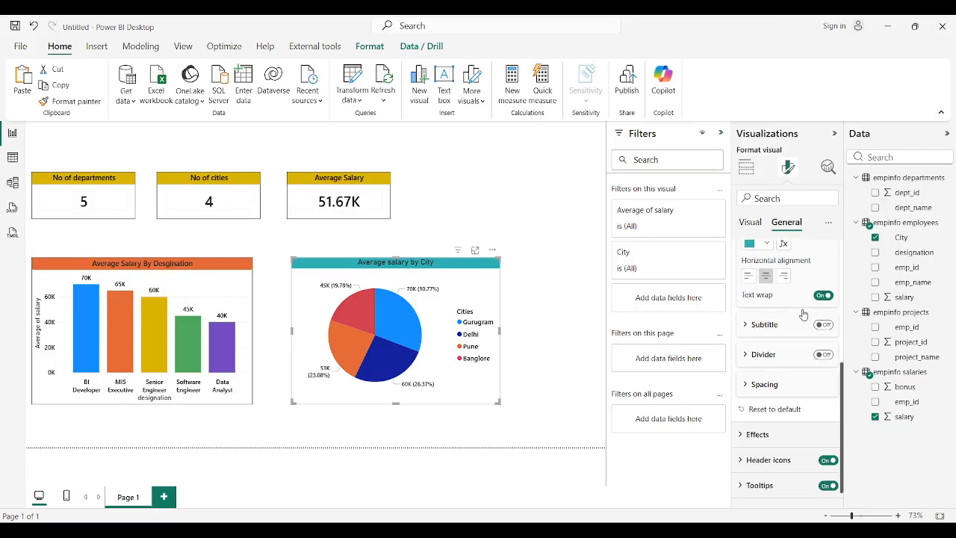
{"action": "left_click", "coordinate": [760, 413]}
{"action": "scroll", "coordinate": [767, 415], "scroll_direction": "down", "scroll_amount": 3}
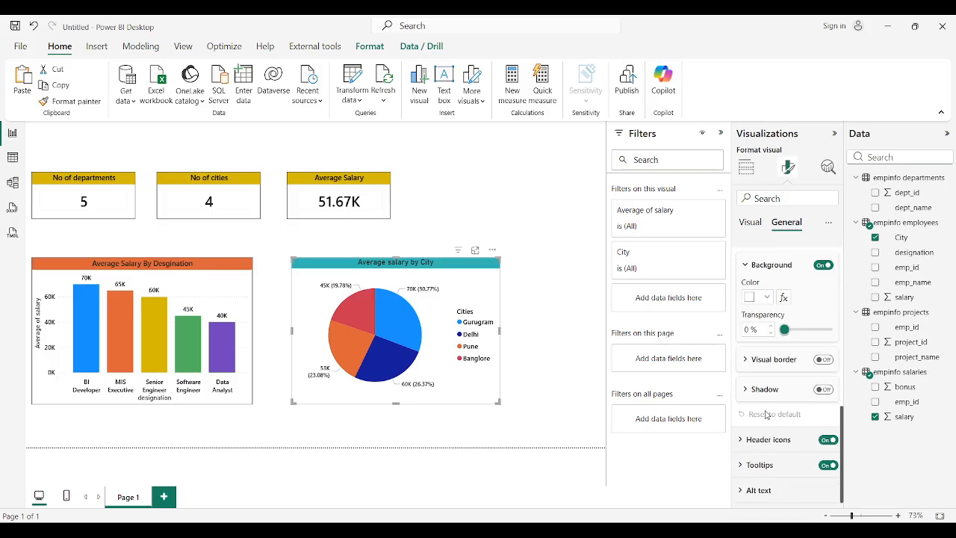
{"action": "left_click", "coordinate": [819, 362]}
{"action": "left_click", "coordinate": [760, 361]}
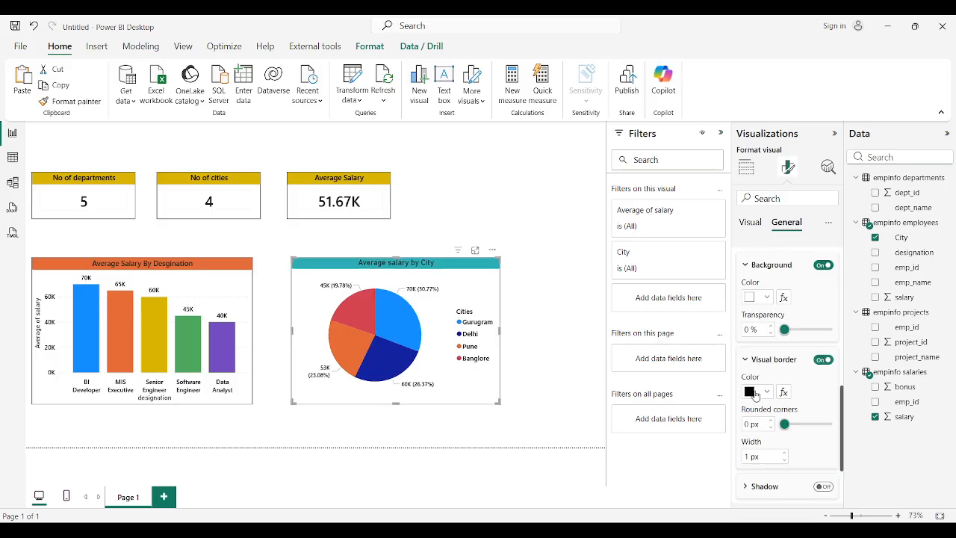
{"action": "left_click", "coordinate": [764, 397]}
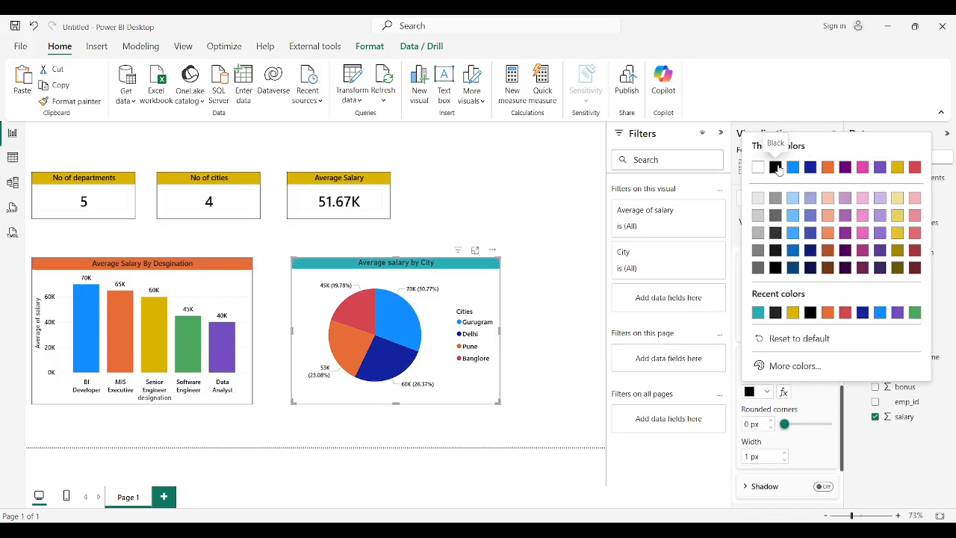
{"action": "left_click", "coordinate": [660, 214]}
Deselect the pie chart and inspect the tooltips of its Delhi and Gurugram slices.
{"action": "left_click", "coordinate": [567, 246]}
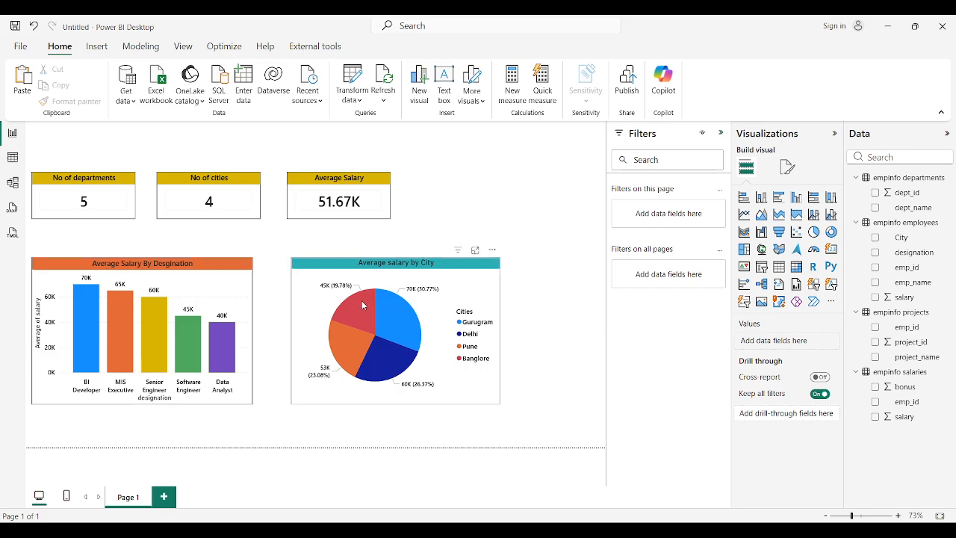
{"action": "mouse_move", "coordinate": [377, 343]}
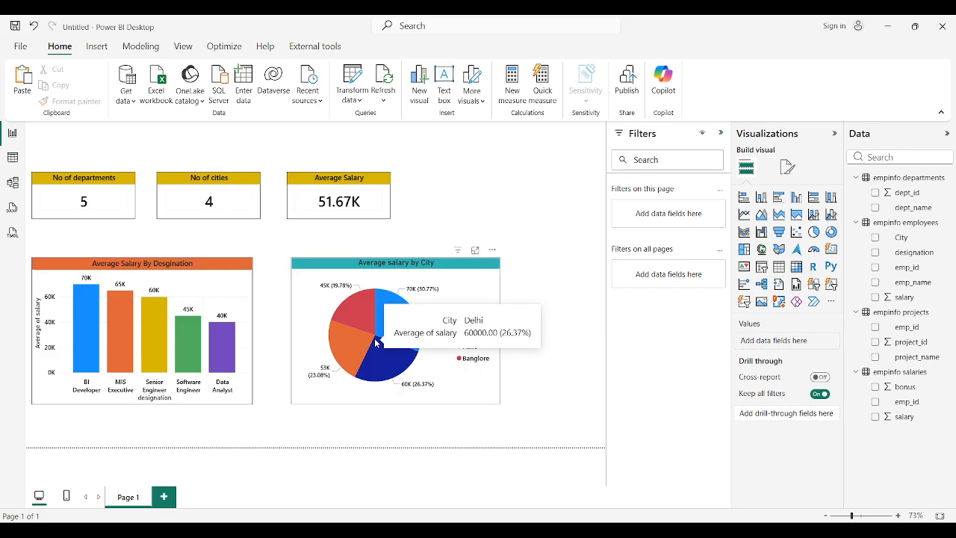
{"action": "mouse_move", "coordinate": [404, 336]}
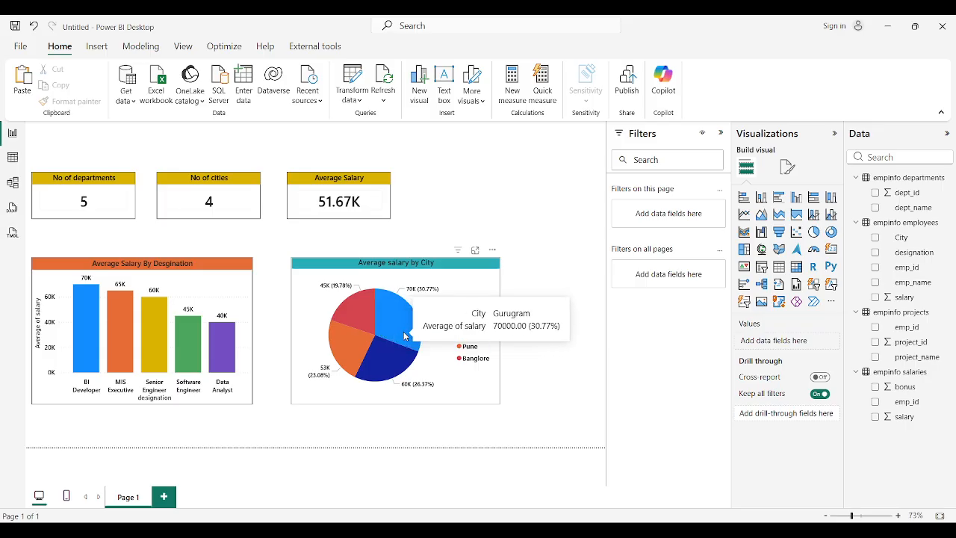
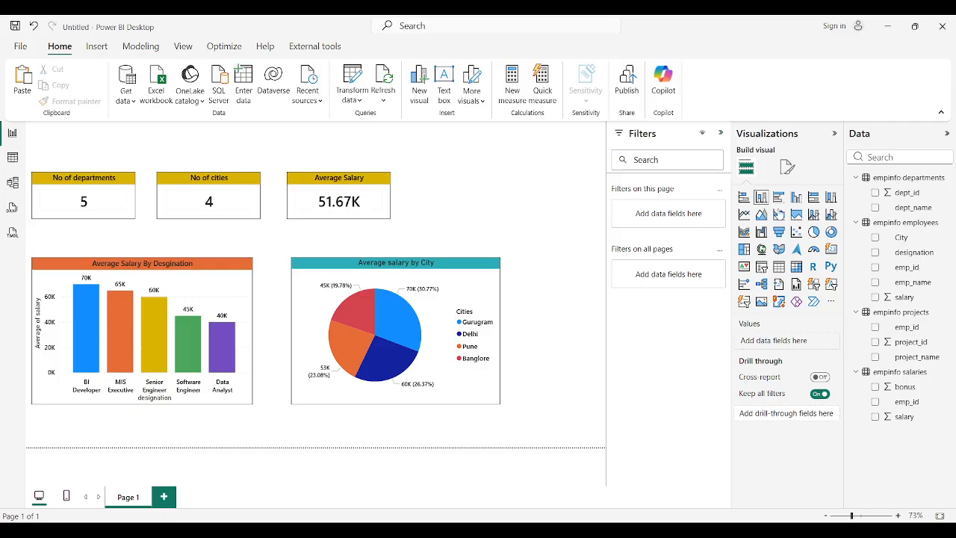
Add a slicer on the employees table's City field, place it above and right of the pie chart, and make it taller.
{"action": "left_click", "coordinate": [755, 267]}
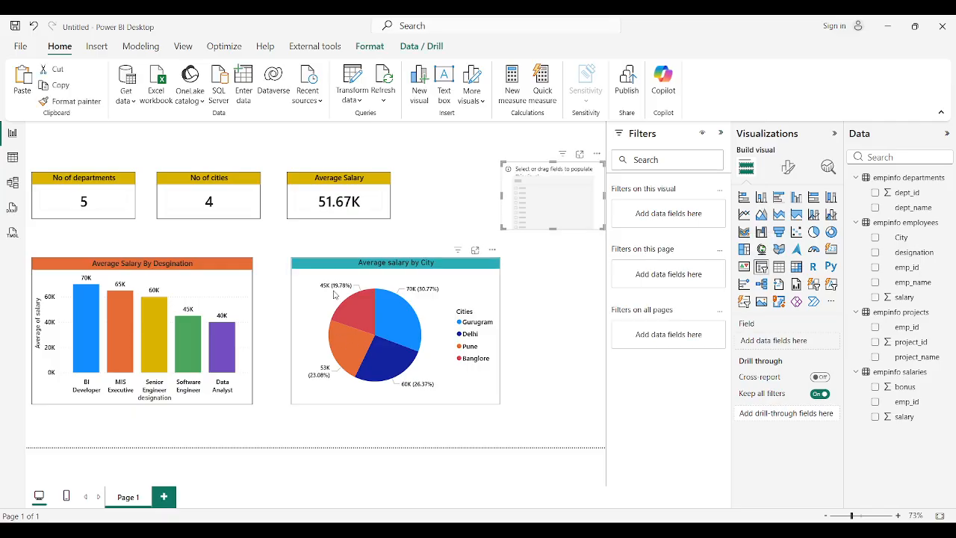
{"action": "left_click_drag", "start_coordinate": [538, 189], "coordinate": [511, 187]}
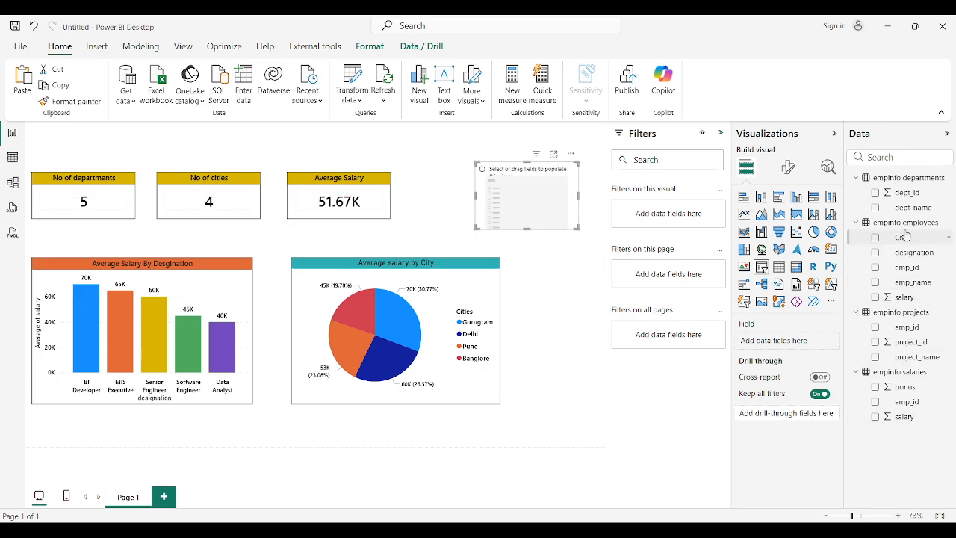
{"action": "left_click_drag", "start_coordinate": [903, 237], "coordinate": [782, 344]}
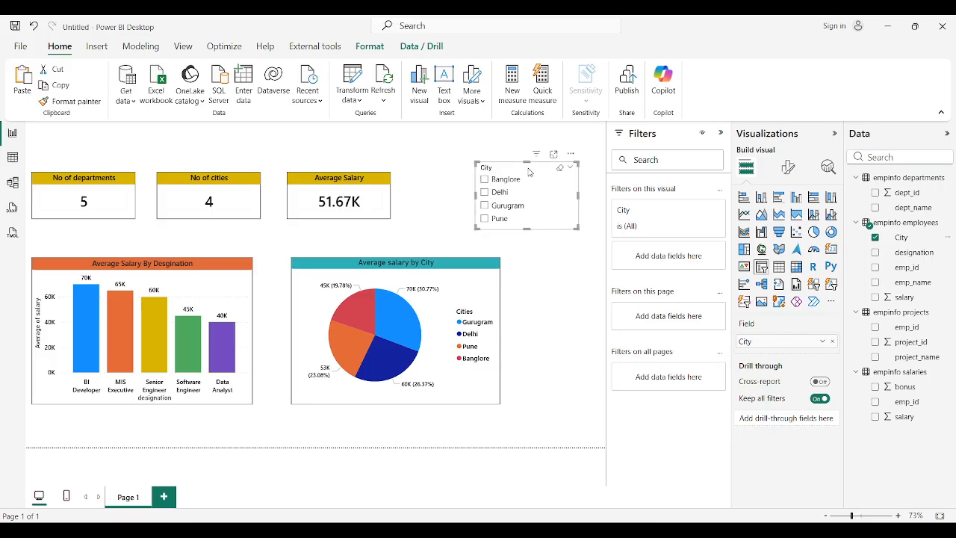
{"action": "left_click_drag", "start_coordinate": [531, 165], "coordinate": [540, 142]}
{"action": "left_click_drag", "start_coordinate": [532, 206], "coordinate": [536, 228]}
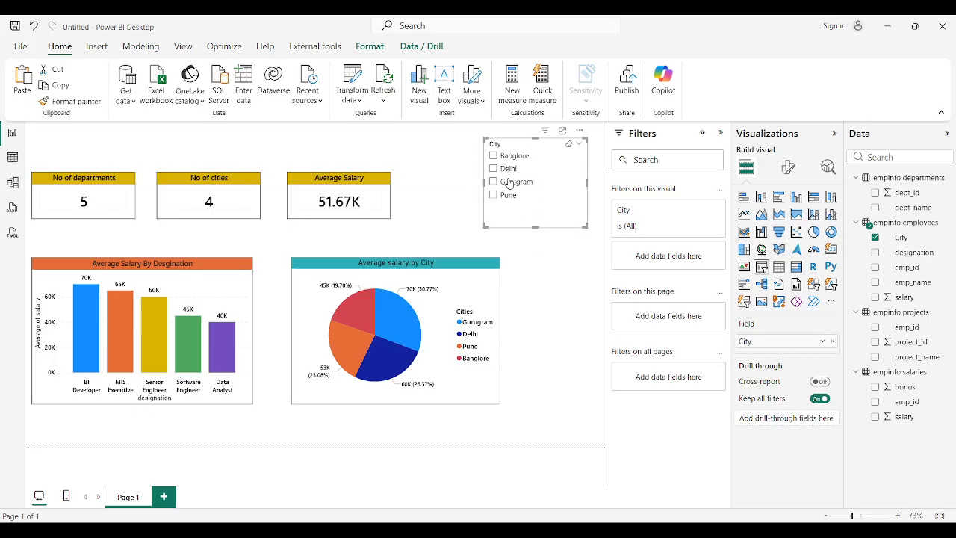
Filter the report with the City slicer by Banglore, Delhi, Gurugram and Pune in turn, ending on Banglore.
{"action": "left_click", "coordinate": [492, 156]}
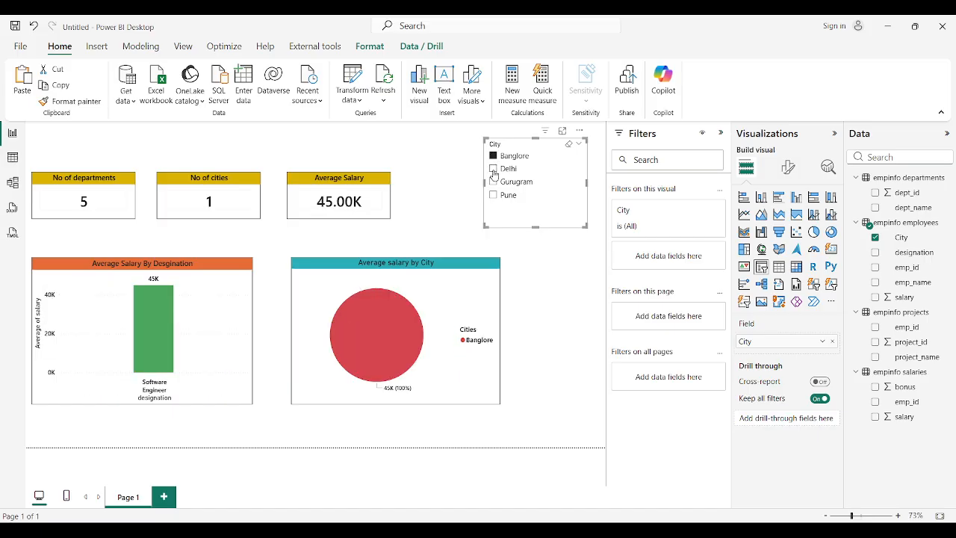
{"action": "left_click", "coordinate": [493, 168]}
{"action": "left_click", "coordinate": [493, 182]}
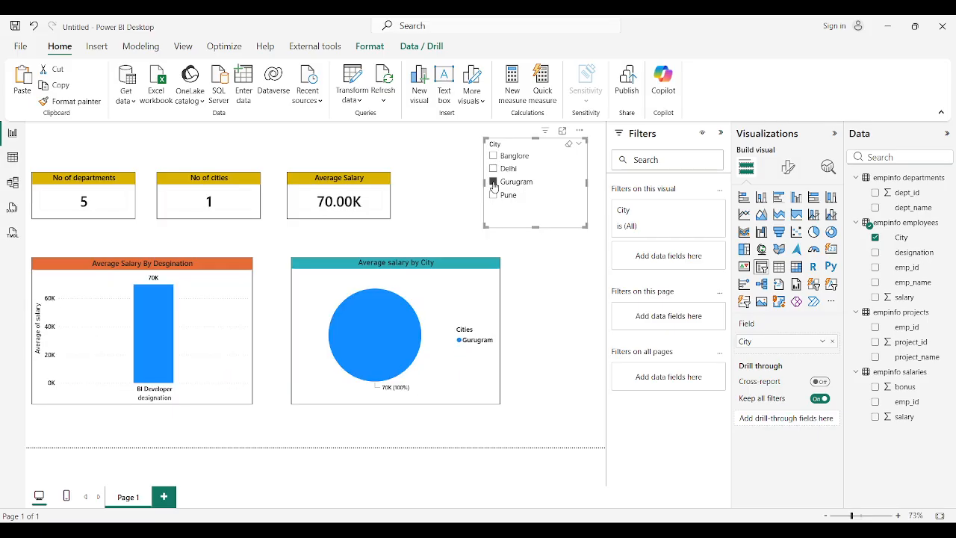
{"action": "left_click", "coordinate": [493, 194]}
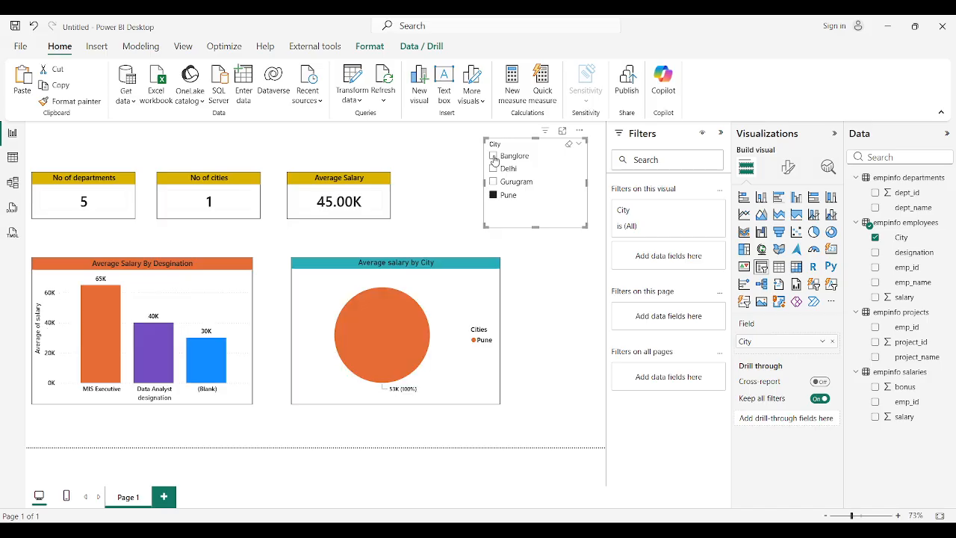
{"action": "left_click", "coordinate": [493, 156]}
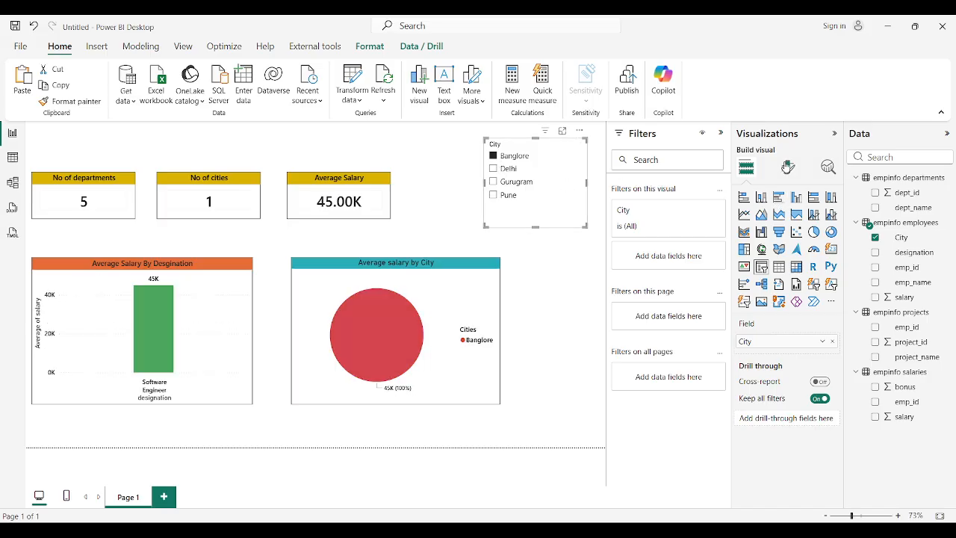
Turn off the slicer header of the City slicer.
{"action": "left_click", "coordinate": [787, 167]}
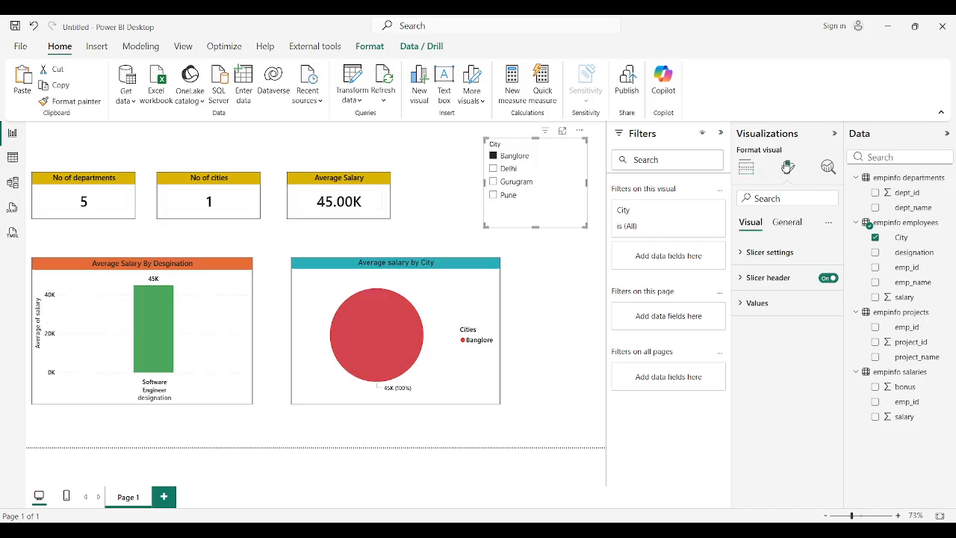
{"action": "left_click", "coordinate": [825, 278]}
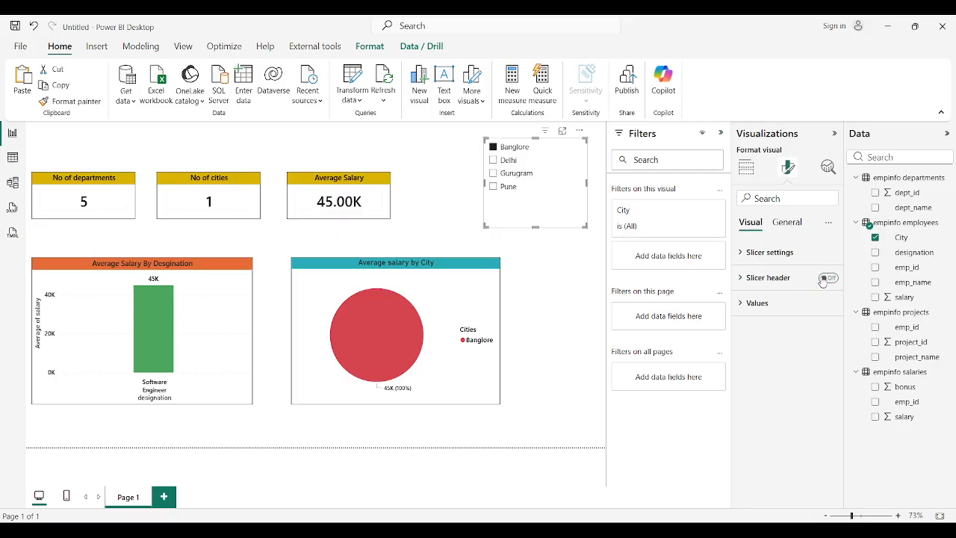
Give the City slicer the title "City" and centre the title horizontally.
{"action": "left_click", "coordinate": [787, 223]}
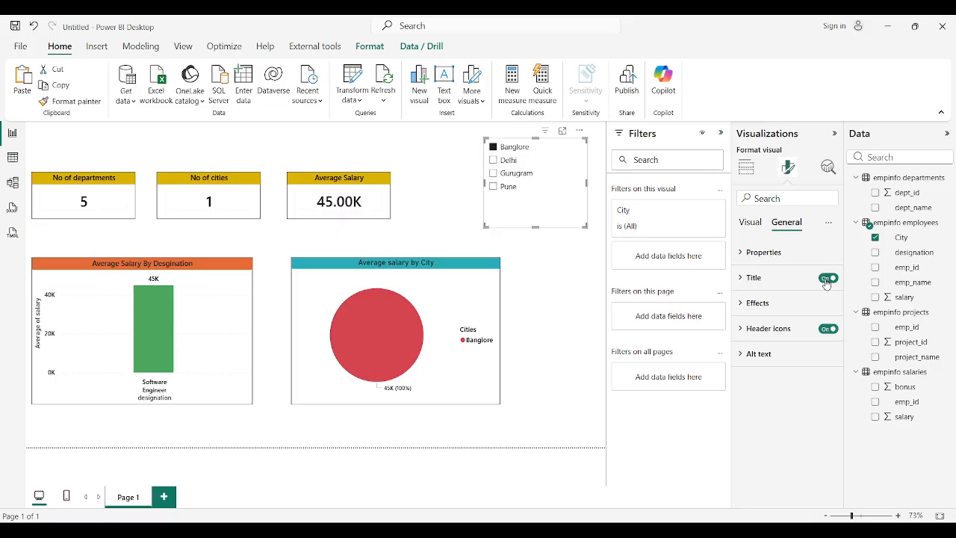
{"action": "left_click", "coordinate": [784, 277]}
{"action": "left_click", "coordinate": [759, 340]}
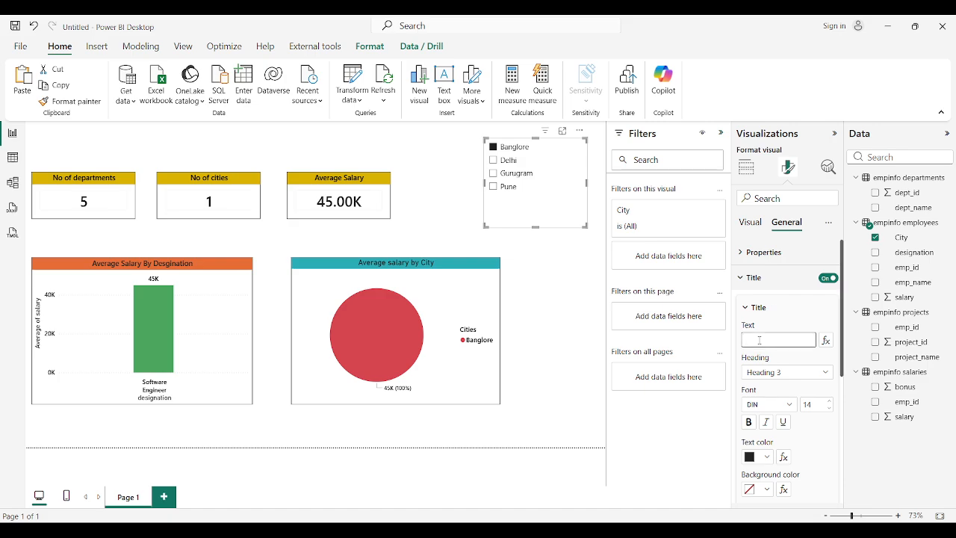
{"action": "type", "text": "C"}
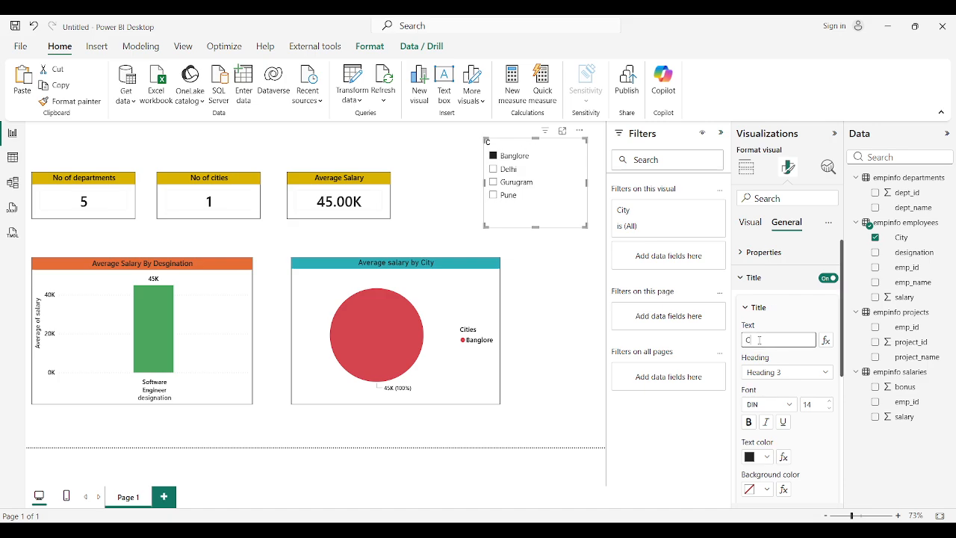
{"action": "type", "text": "ity"}
{"action": "scroll", "coordinate": [777, 373], "scroll_direction": "down", "scroll_amount": 1}
{"action": "left_click", "coordinate": [765, 460]}
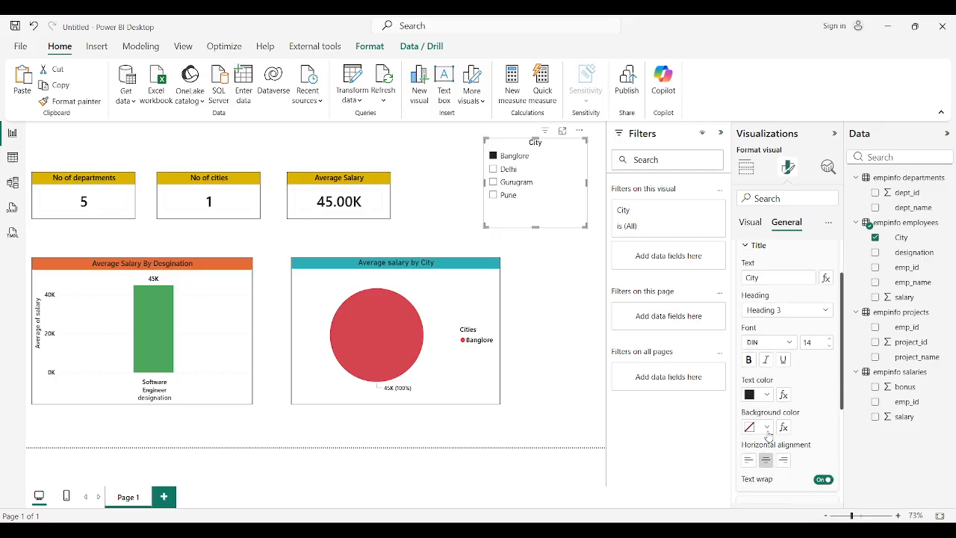
Set the City slicer's title background to the custom turquoise colour #2CD3C3.
{"action": "left_click", "coordinate": [766, 427]}
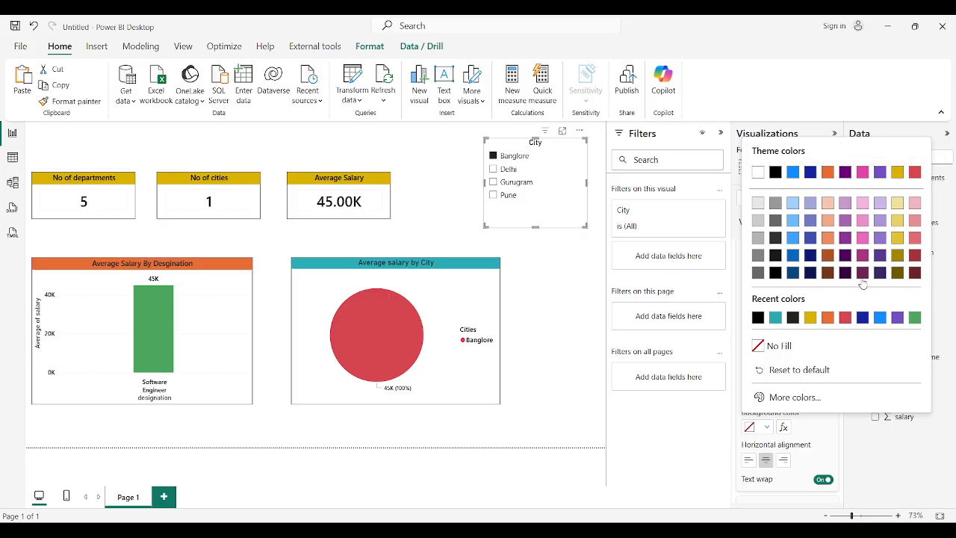
{"action": "left_click", "coordinate": [788, 398]}
{"action": "left_click_drag", "start_coordinate": [758, 314], "coordinate": [833, 314]}
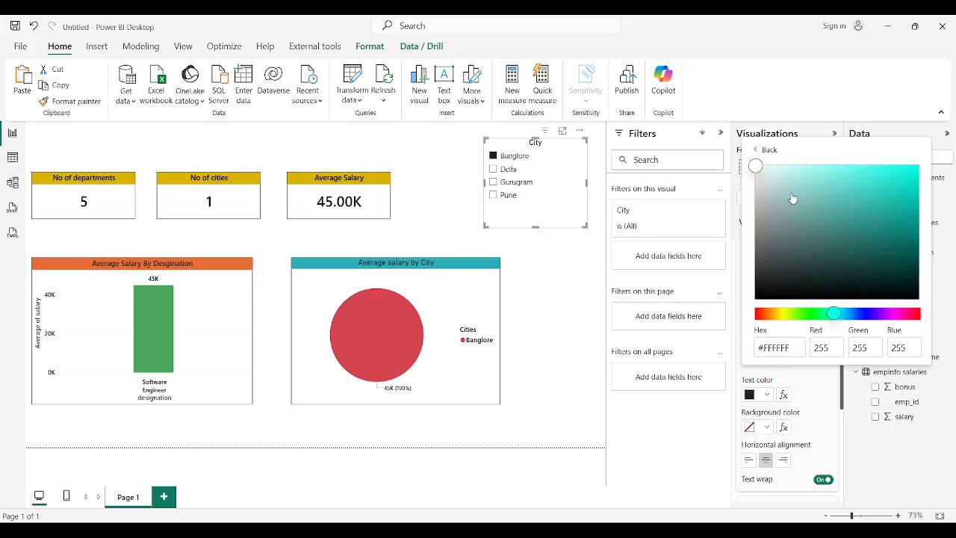
{"action": "mouse_move", "coordinate": [756, 170]}
{"action": "left_mouse_down"}
{"action": "mouse_move", "coordinate": [828, 196]}
{"action": "mouse_move", "coordinate": [884, 192]}
{"action": "left_mouse_up"}
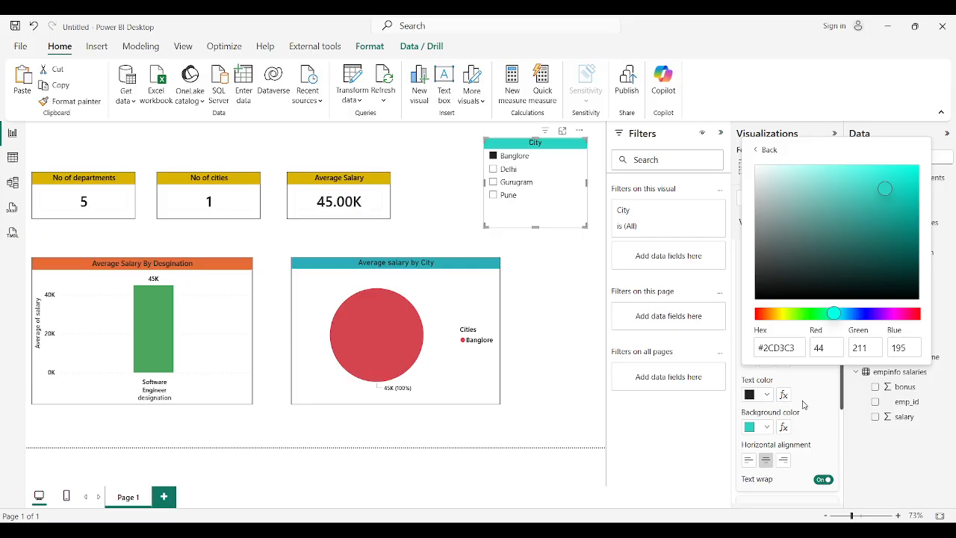
{"action": "left_click", "coordinate": [768, 150]}
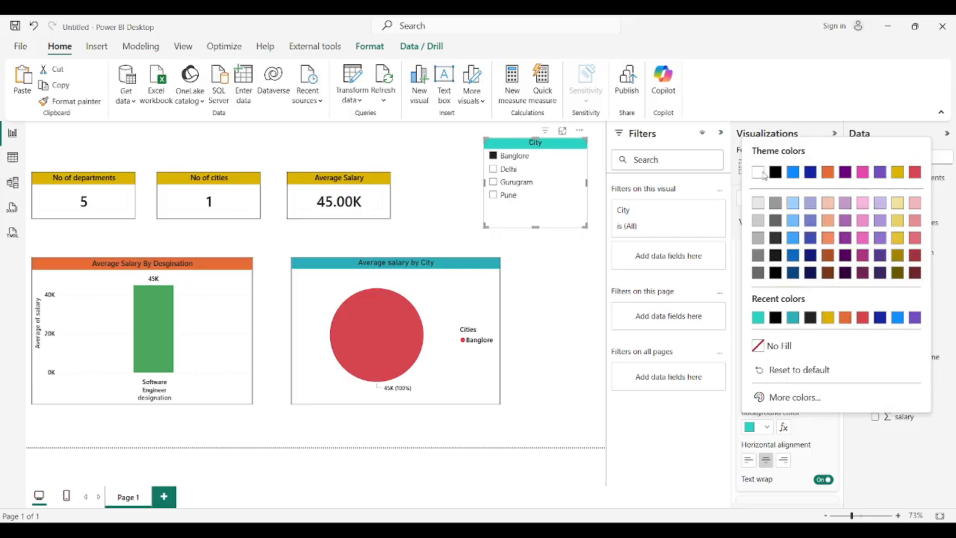
{"action": "key", "text": "Escape"}
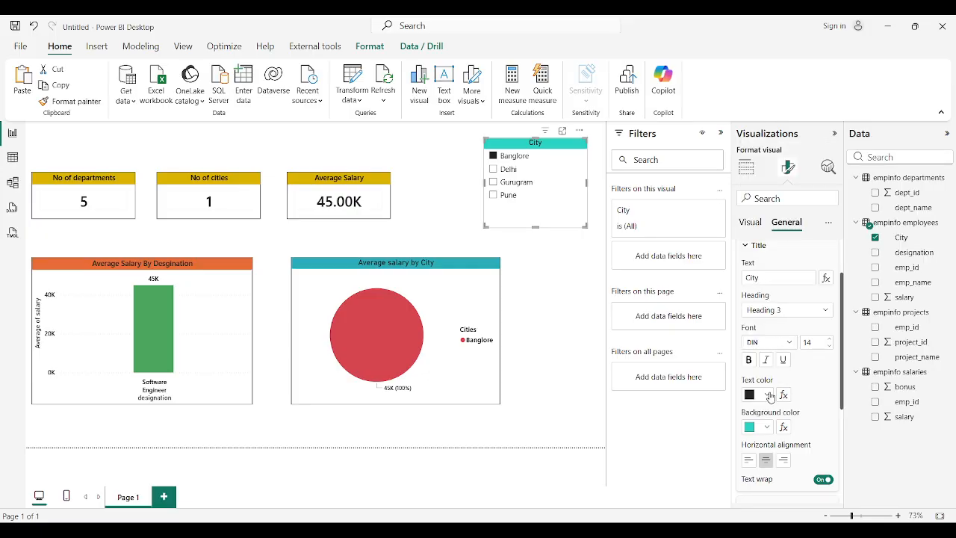
Set the City slicer's title font to Segoe UI Semibold at size 13.
{"action": "left_click", "coordinate": [782, 344]}
{"action": "scroll", "coordinate": [781, 298], "scroll_direction": "down", "scroll_amount": 5}
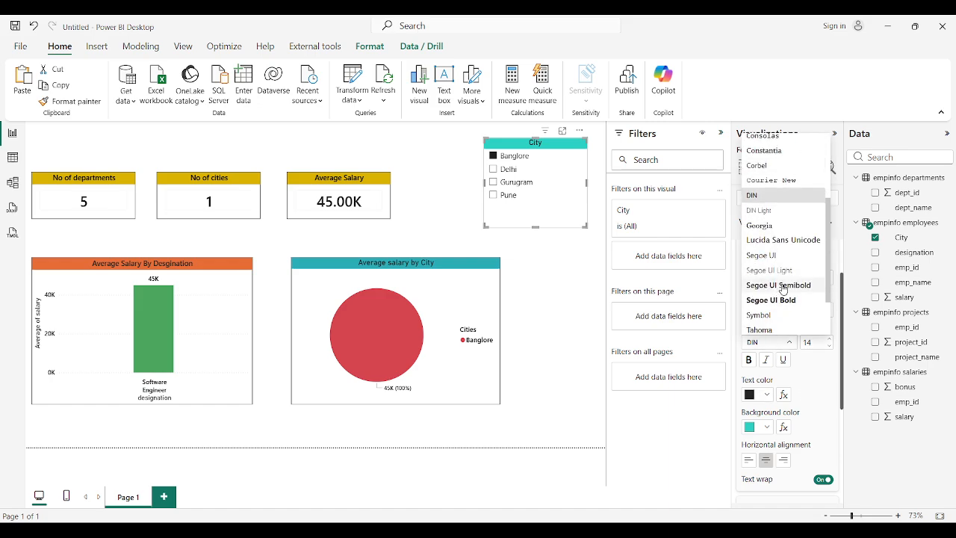
{"action": "left_click", "coordinate": [783, 285]}
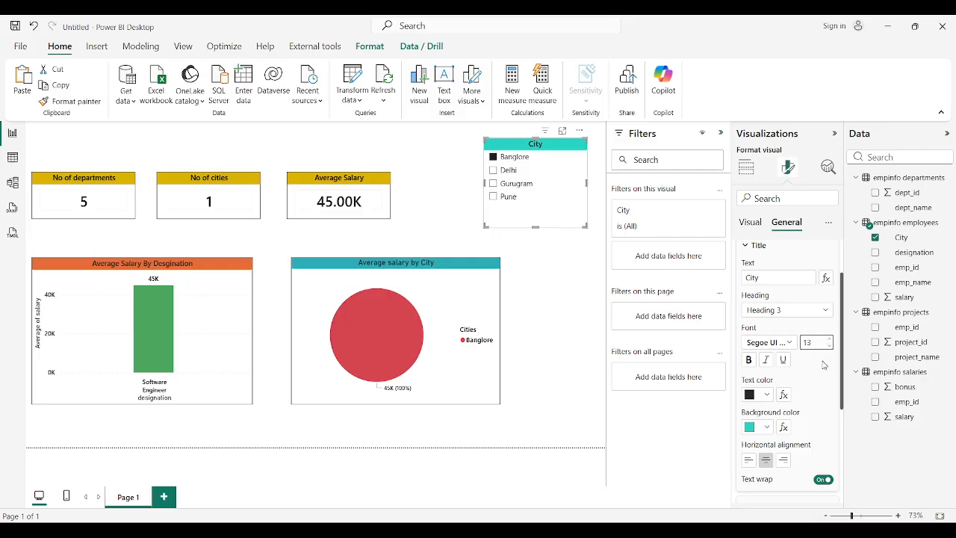
Turn on a black visual border around the City slicer and deselect it.
{"action": "scroll", "coordinate": [823, 366], "scroll_direction": "down", "scroll_amount": 3}
{"action": "scroll", "coordinate": [822, 371], "scroll_direction": "down", "scroll_amount": 2}
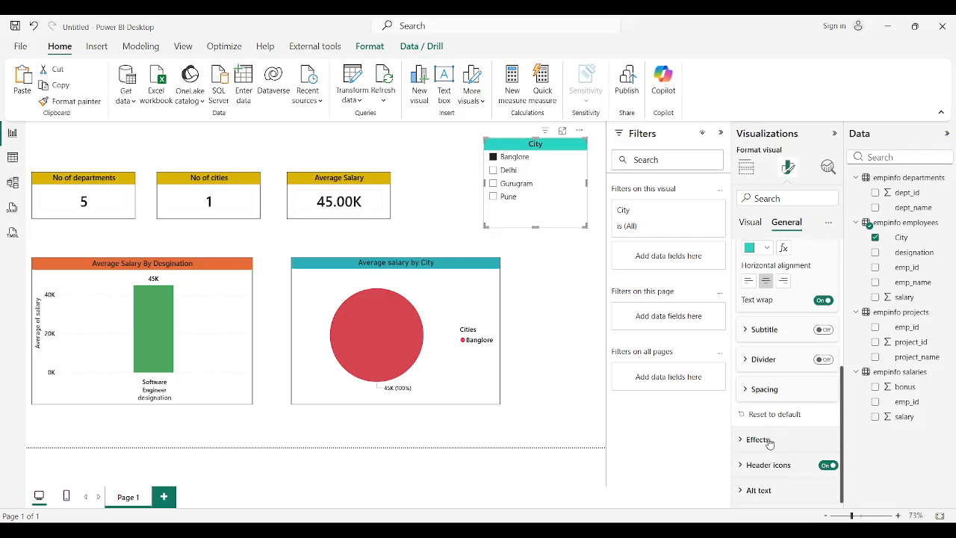
{"action": "left_click", "coordinate": [769, 439]}
{"action": "left_click", "coordinate": [826, 385]}
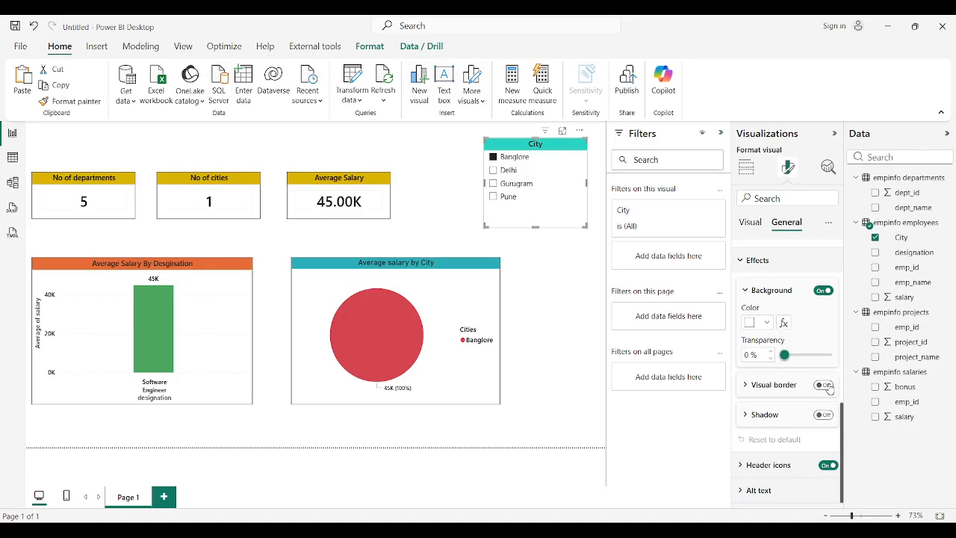
{"action": "left_click", "coordinate": [770, 387]}
{"action": "left_click", "coordinate": [766, 418]}
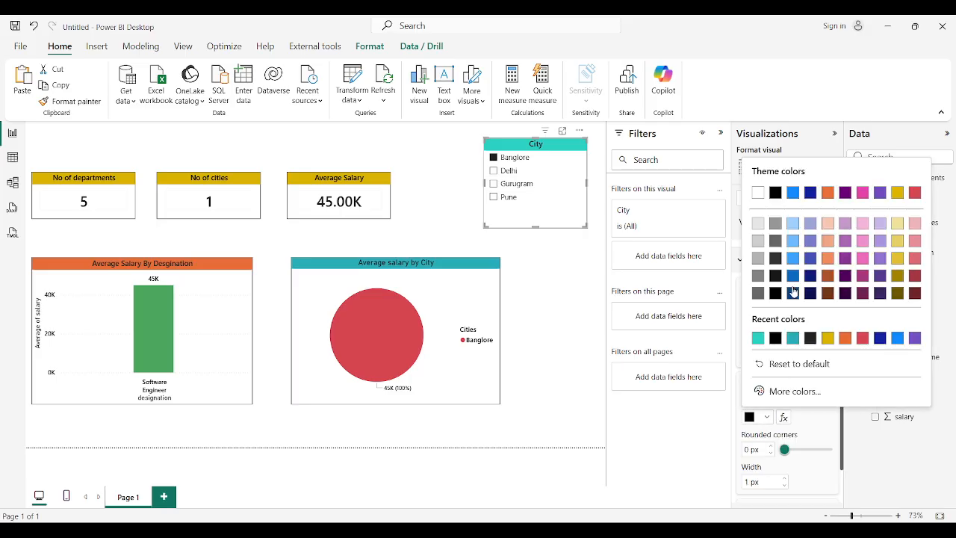
{"action": "left_click", "coordinate": [775, 196]}
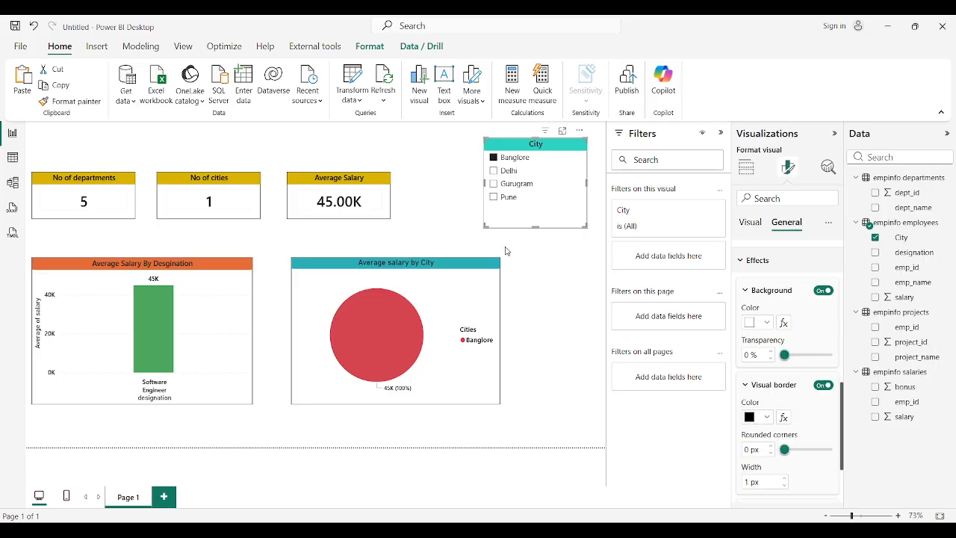
{"action": "left_click", "coordinate": [583, 265]}
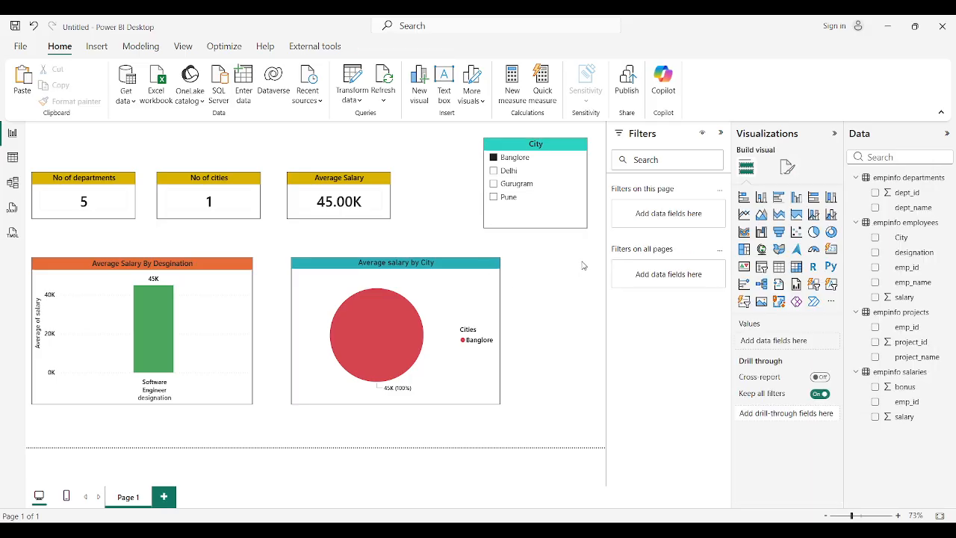
Check the report for Delhi, Gurugram, Pune and Banglore with the City slicer, running through the cities twice and ending on Banglore.
{"action": "left_click", "coordinate": [494, 172]}
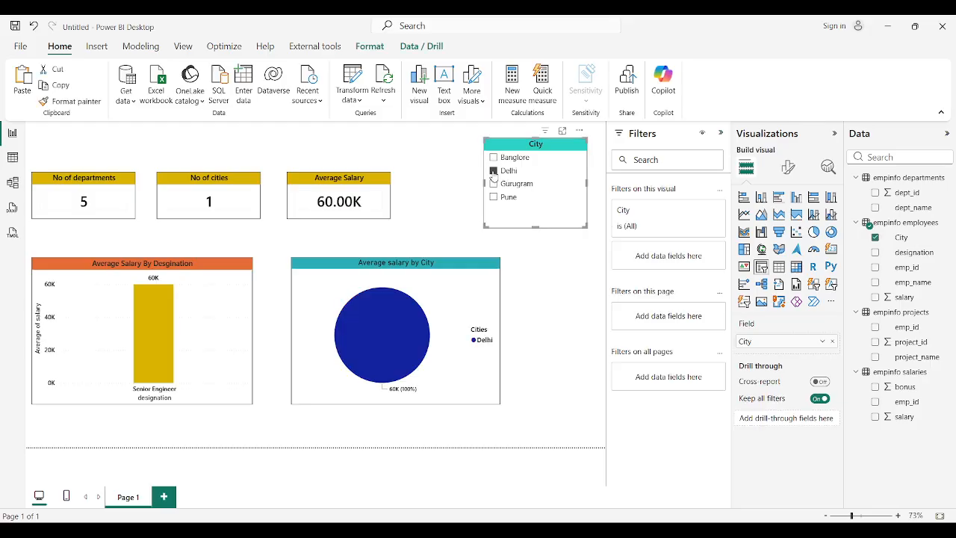
{"action": "left_click", "coordinate": [493, 184]}
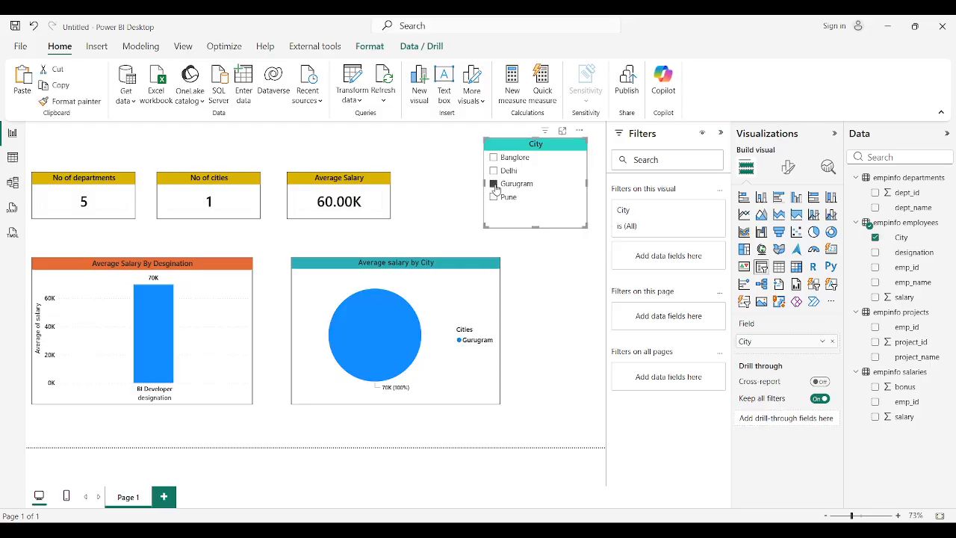
{"action": "left_click", "coordinate": [494, 197]}
{"action": "left_click", "coordinate": [493, 157]}
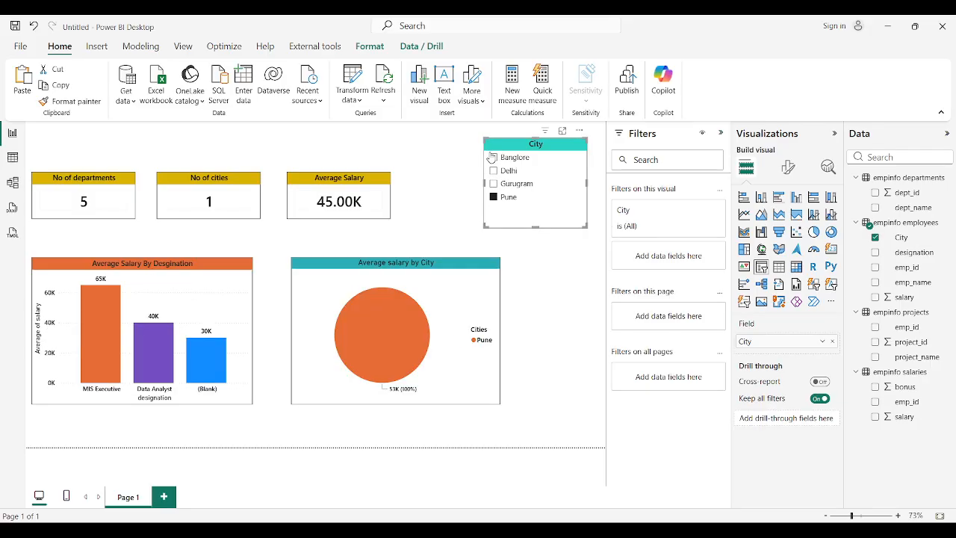
{"action": "left_click", "coordinate": [544, 261]}
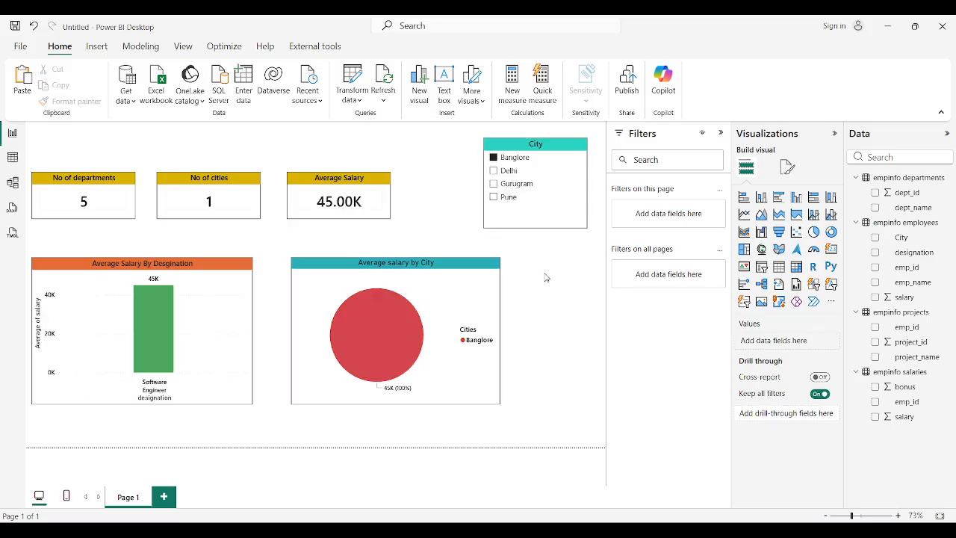
{"action": "left_click", "coordinate": [493, 171]}
{"action": "left_click", "coordinate": [493, 184]}
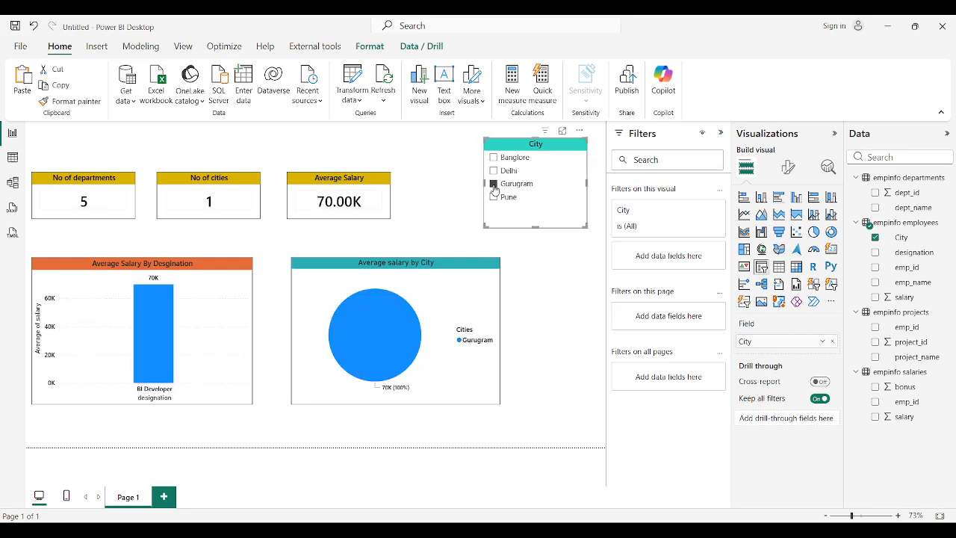
{"action": "left_click", "coordinate": [493, 197]}
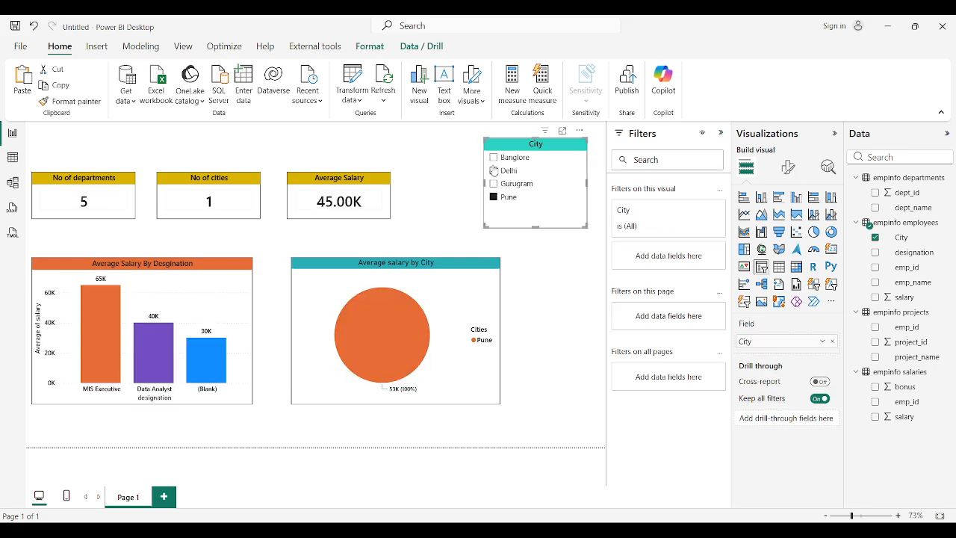
{"action": "left_click", "coordinate": [494, 158]}
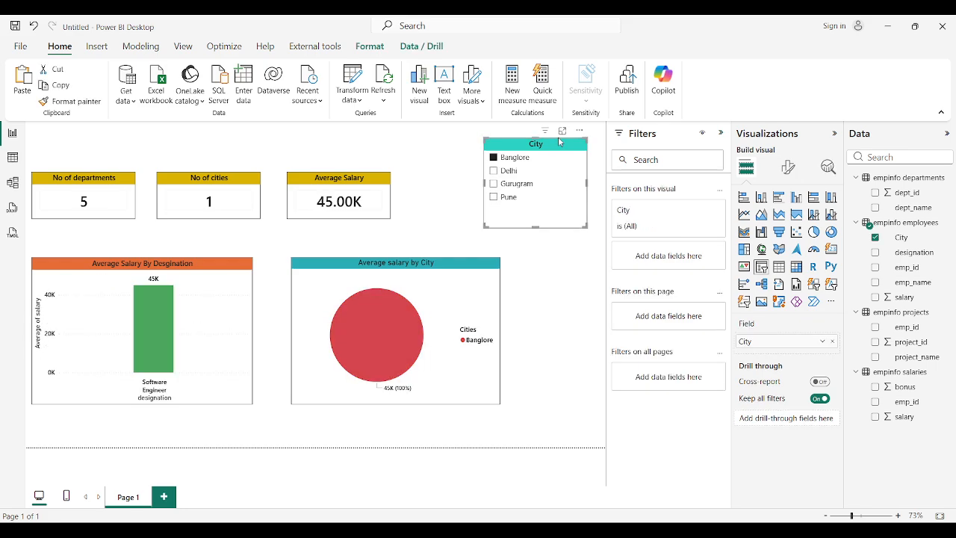
Turn on the "Select all" option in the City slicer's selection settings.
{"action": "left_click", "coordinate": [788, 167]}
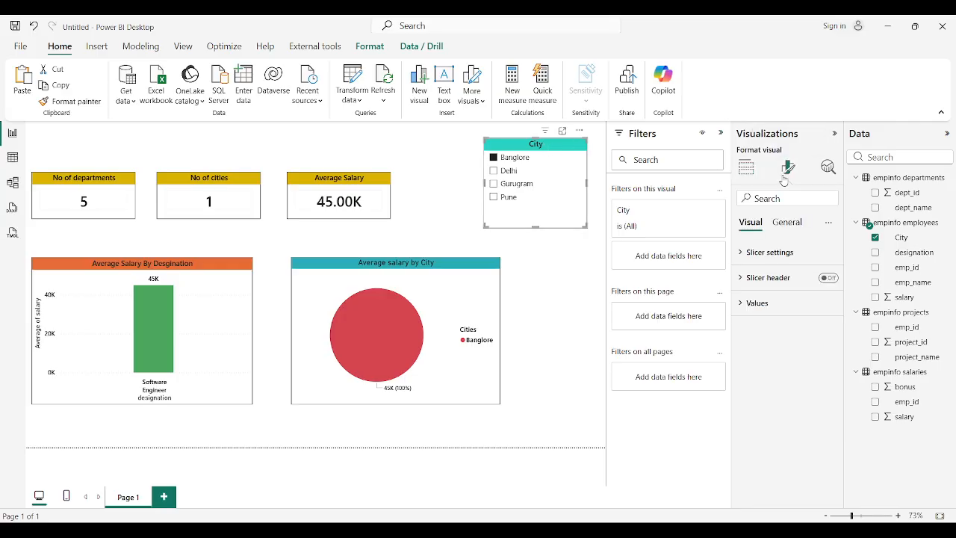
{"action": "left_click", "coordinate": [774, 252]}
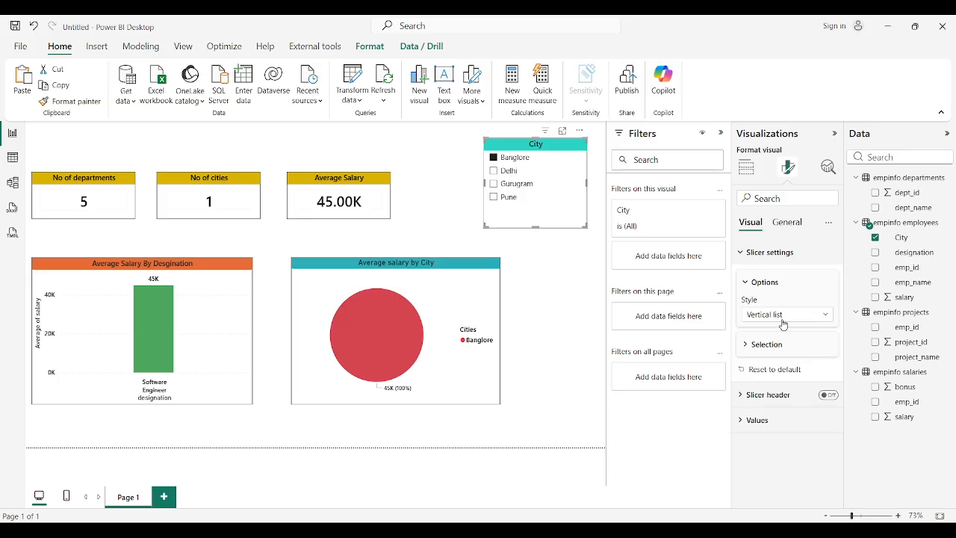
{"action": "left_click", "coordinate": [762, 346]}
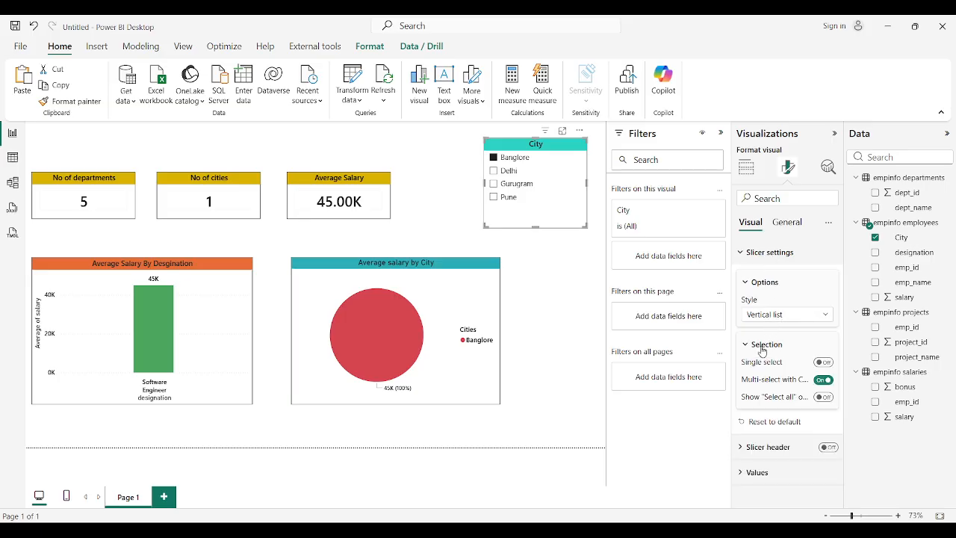
{"action": "left_click", "coordinate": [824, 398]}
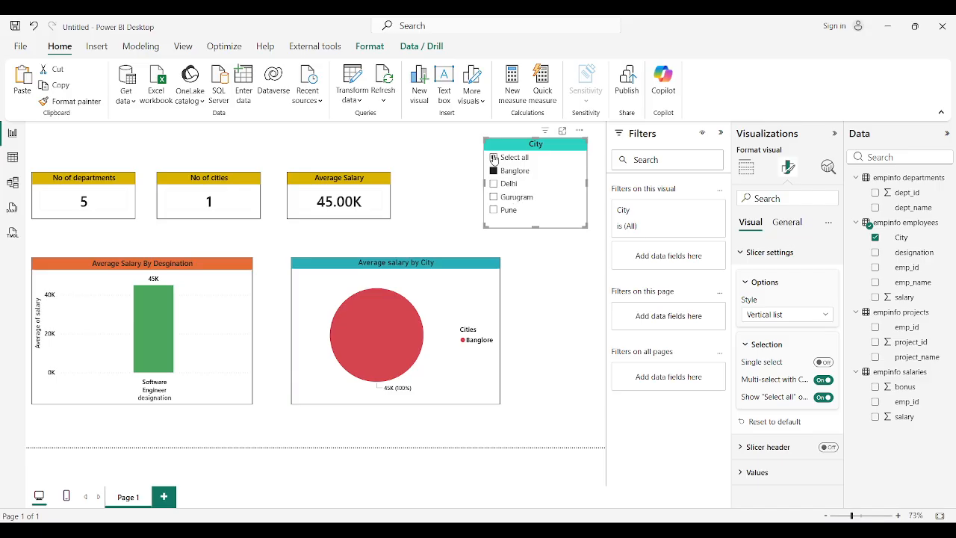
Test the City slicer with Select all, Banglore and Delhi, and leave every city unselected.
{"action": "left_click", "coordinate": [493, 158]}
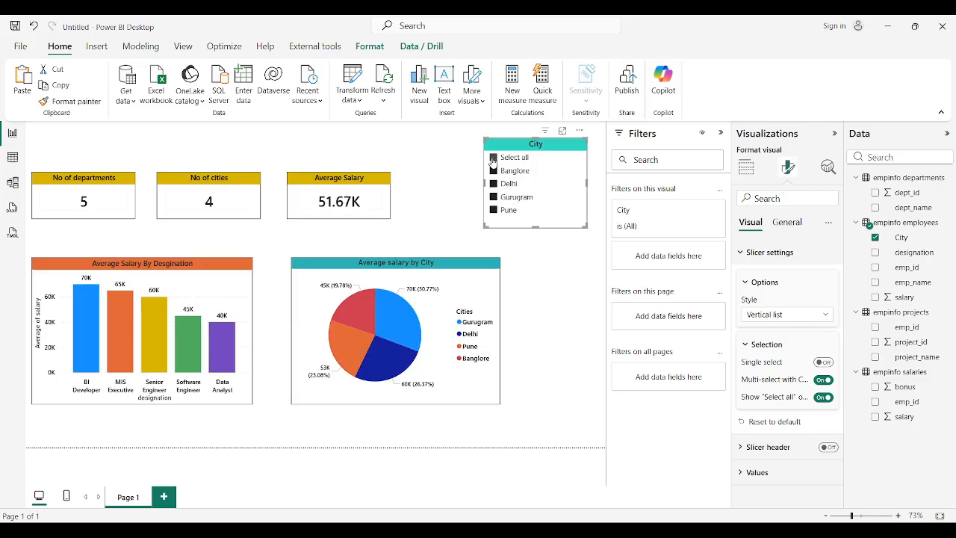
{"action": "left_click", "coordinate": [492, 159]}
{"action": "left_click", "coordinate": [494, 171]}
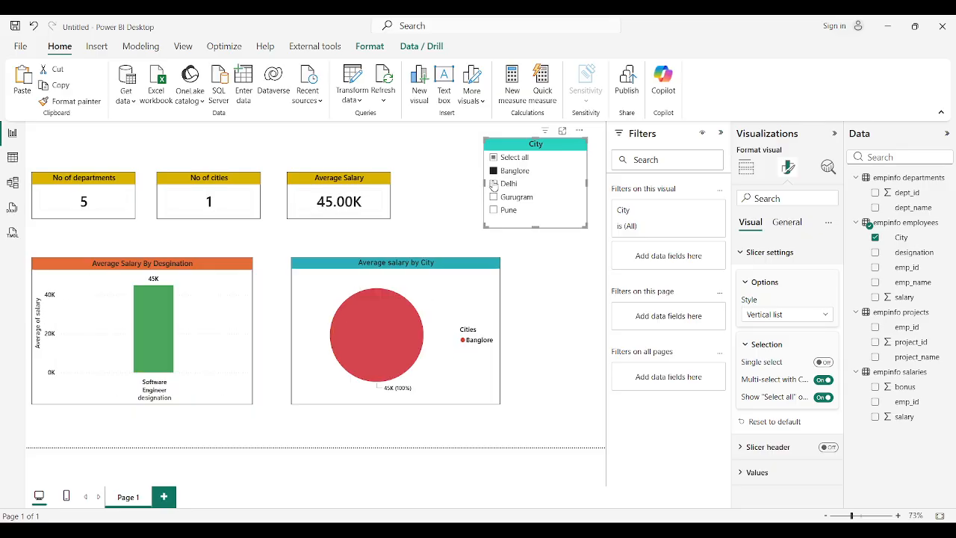
{"action": "left_click", "coordinate": [494, 184]}
{"action": "left_click", "coordinate": [492, 171]}
{"action": "left_click", "coordinate": [494, 170]}
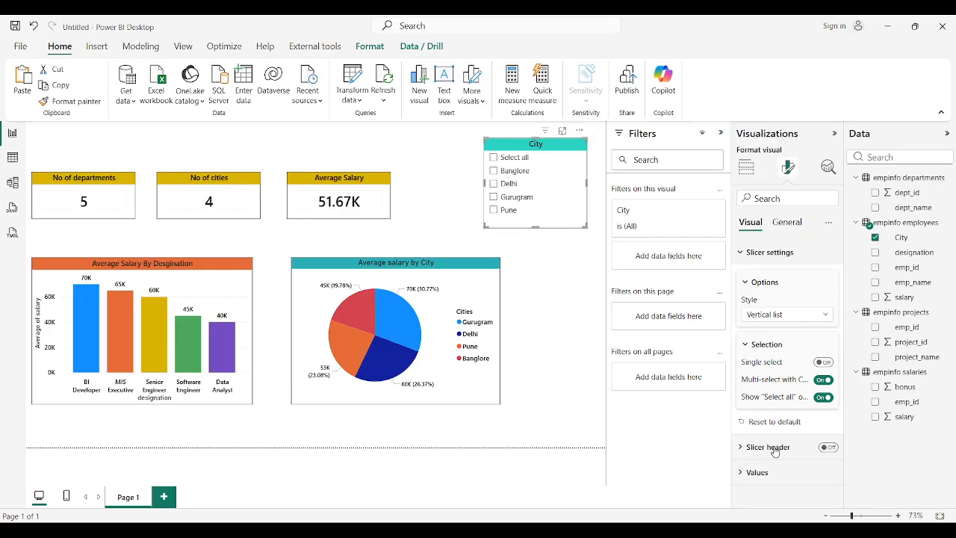
Review the City slicer's values and effects formatting options and deselect the slicer.
{"action": "left_click", "coordinate": [763, 474]}
{"action": "scroll", "coordinate": [768, 475], "scroll_direction": "down", "scroll_amount": 5}
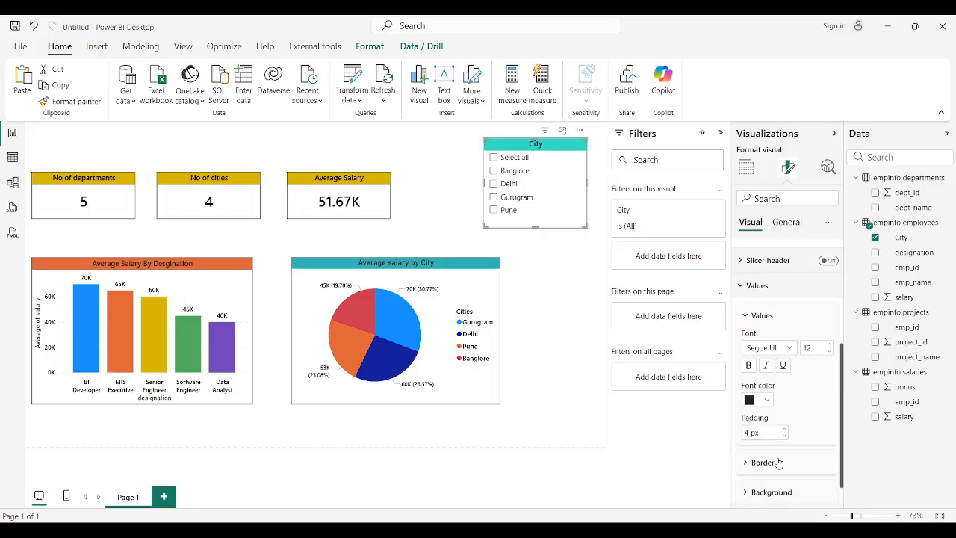
{"action": "scroll", "coordinate": [783, 463], "scroll_direction": "down", "scroll_amount": 1}
{"action": "scroll", "coordinate": [779, 462], "scroll_direction": "up", "scroll_amount": 6}
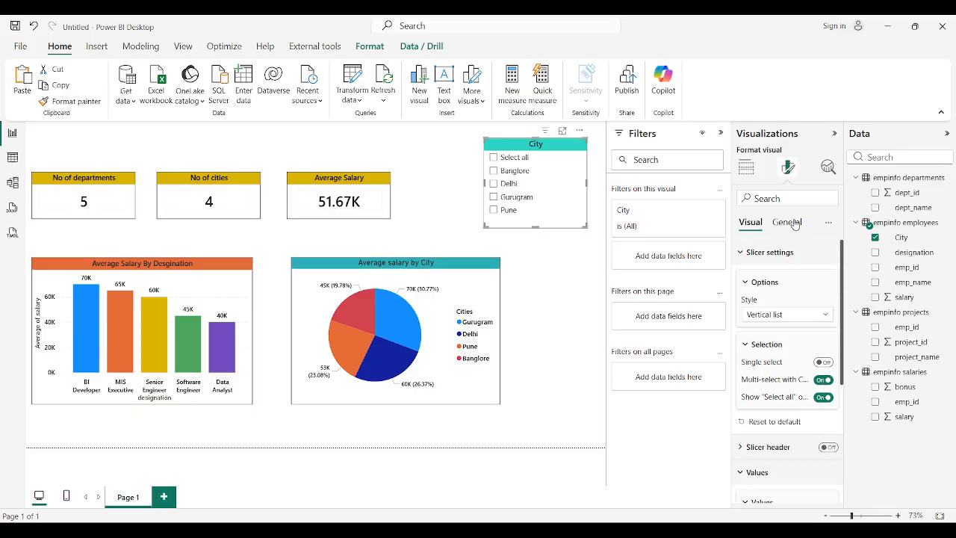
{"action": "left_click", "coordinate": [794, 224]}
{"action": "left_click", "coordinate": [763, 302]}
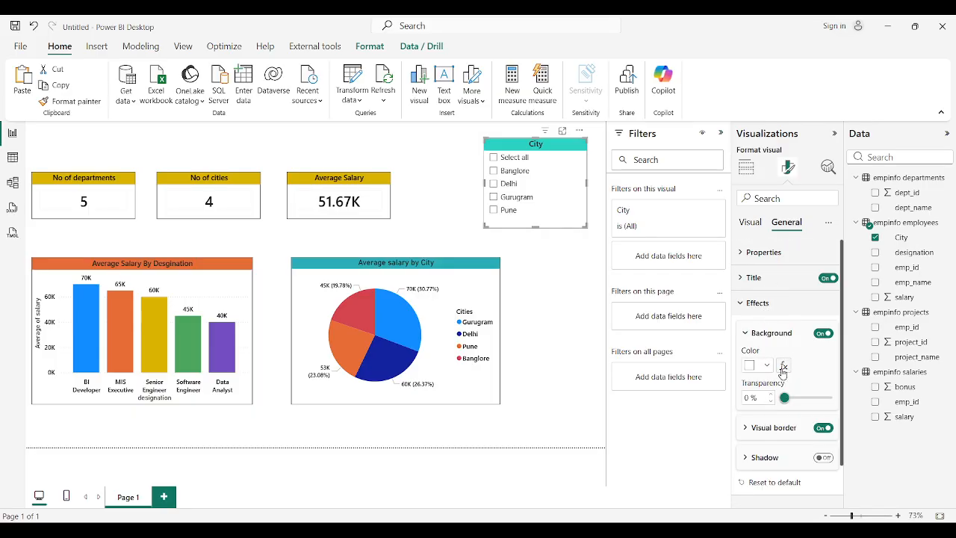
{"action": "left_click", "coordinate": [581, 276]}
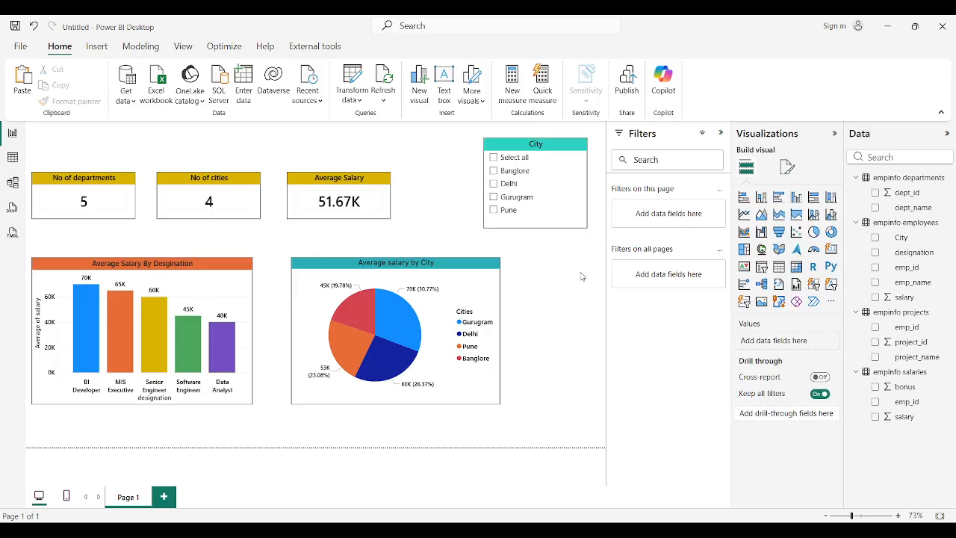
Rename the report page Page 1 as Home.
{"action": "double_click", "coordinate": [138, 495]}
{"action": "key", "text": "BackSpace"}
{"action": "type", "text": "Home"}
{"action": "left_click", "coordinate": [159, 455]}
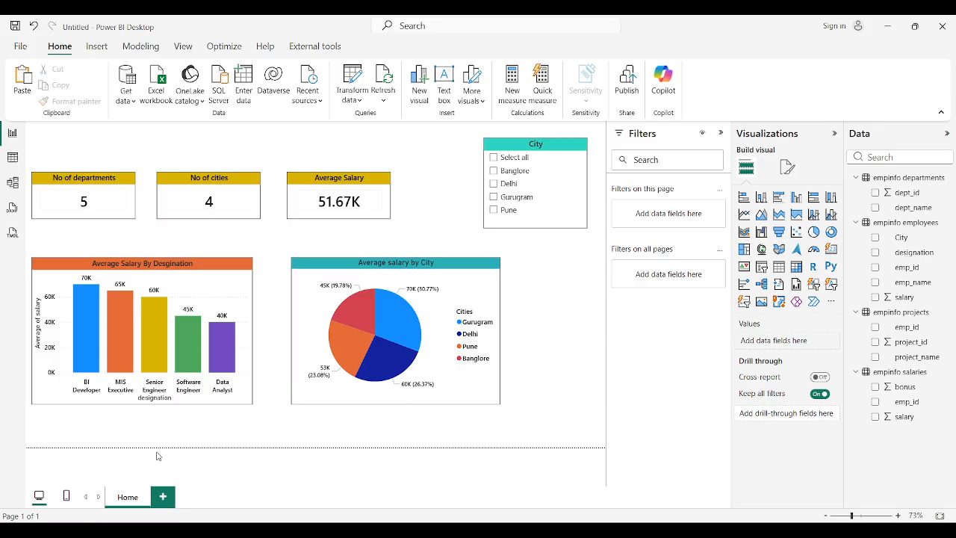
Add a second report page and open its name for editing.
{"action": "left_click", "coordinate": [164, 498]}
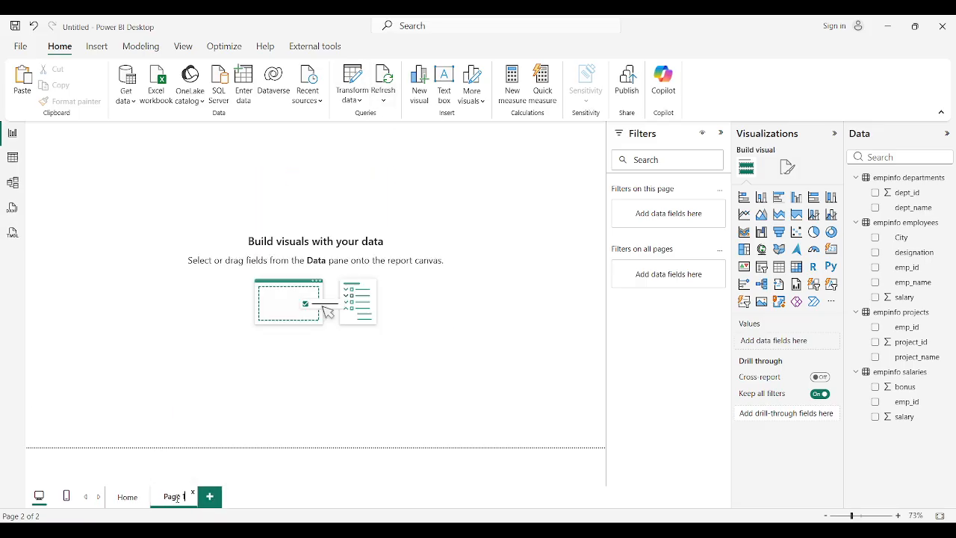
{"action": "double_click", "coordinate": [176, 496]}
{"action": "key", "text": "BackSpace"}
{"action": "key", "text": "Return"}
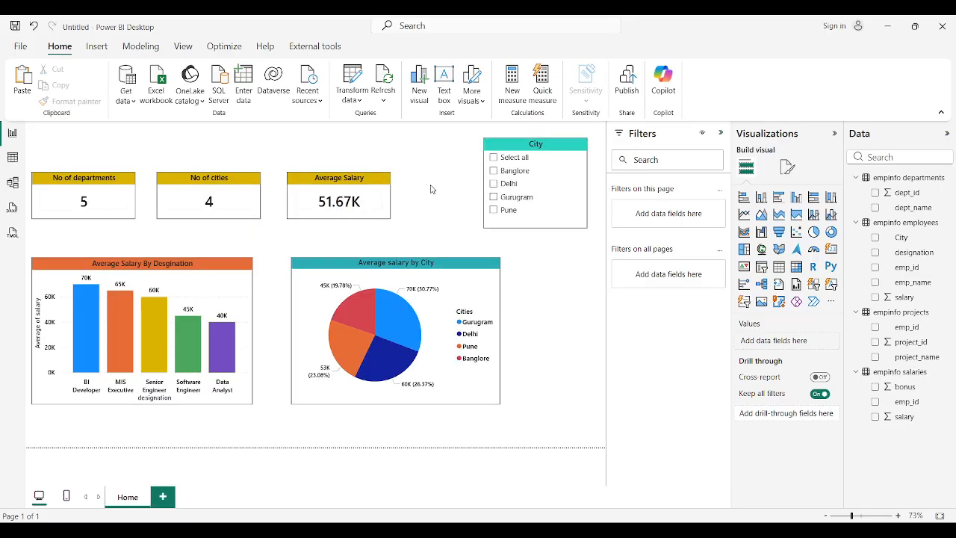
Insert a text box and resize it into a narrow title strip above the three cards on the Home page.
{"action": "left_click", "coordinate": [98, 47]}
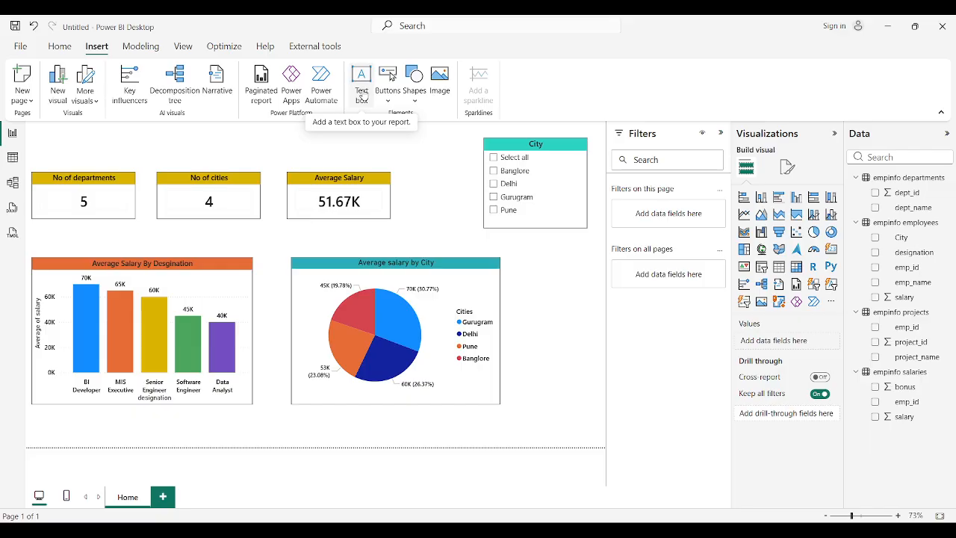
{"action": "left_click", "coordinate": [362, 96]}
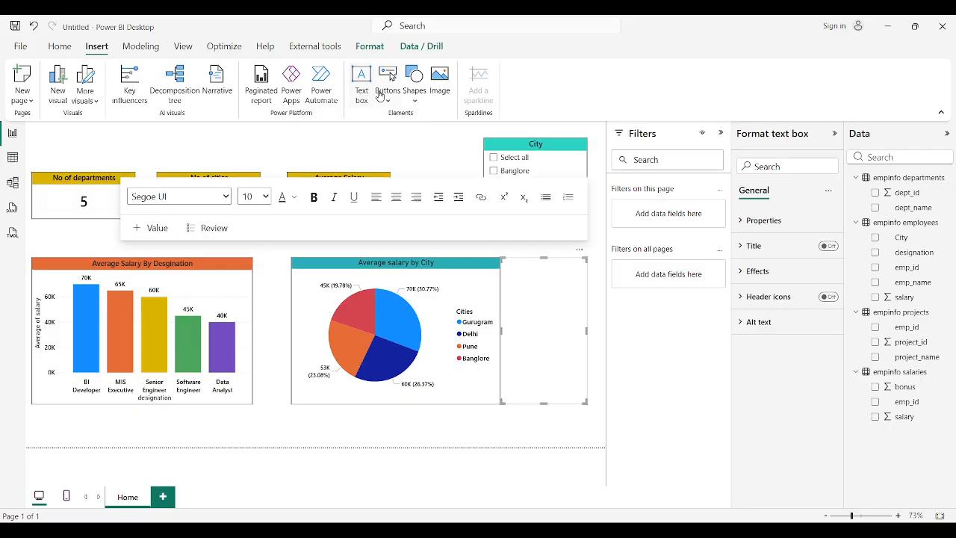
{"action": "left_click_drag", "start_coordinate": [502, 260], "coordinate": [147, 130]}
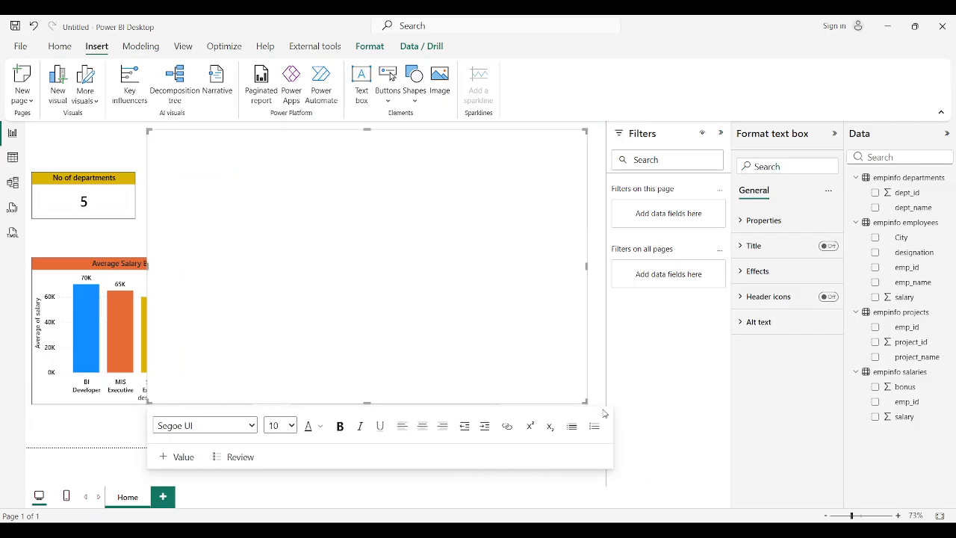
{"action": "left_click_drag", "start_coordinate": [589, 403], "coordinate": [427, 164]}
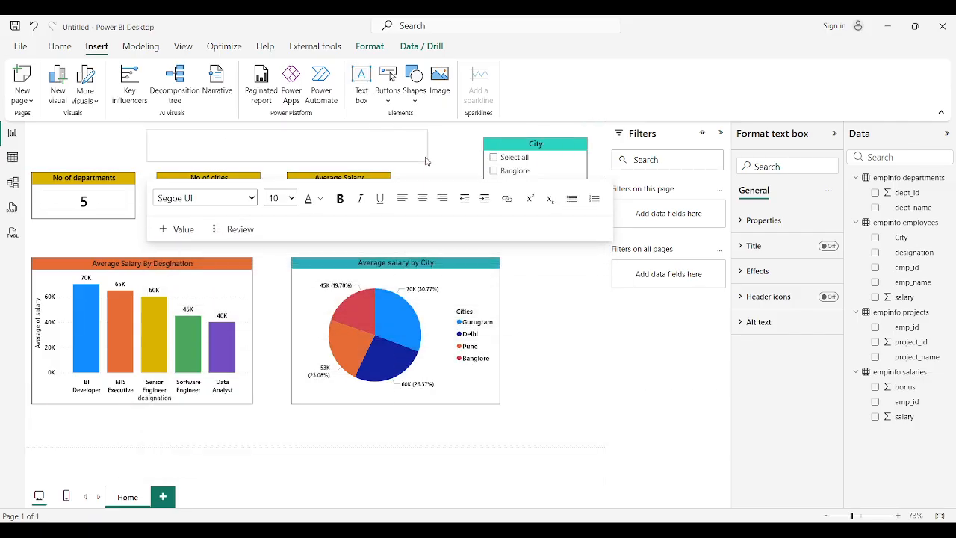
Enter the centered title "Employee Information" in the new text box.
{"action": "left_click", "coordinate": [227, 139]}
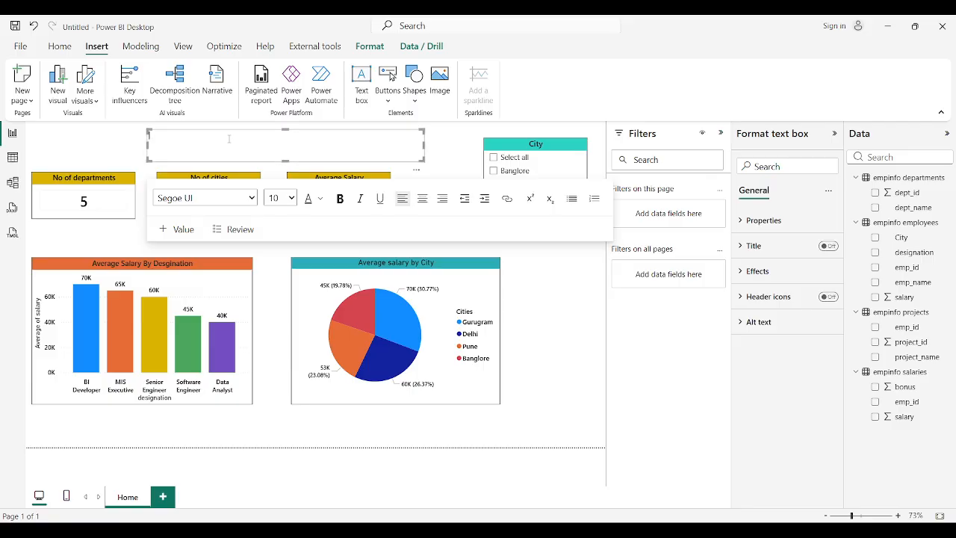
{"action": "left_click", "coordinate": [422, 198]}
{"action": "type", "text": "Employee In"}
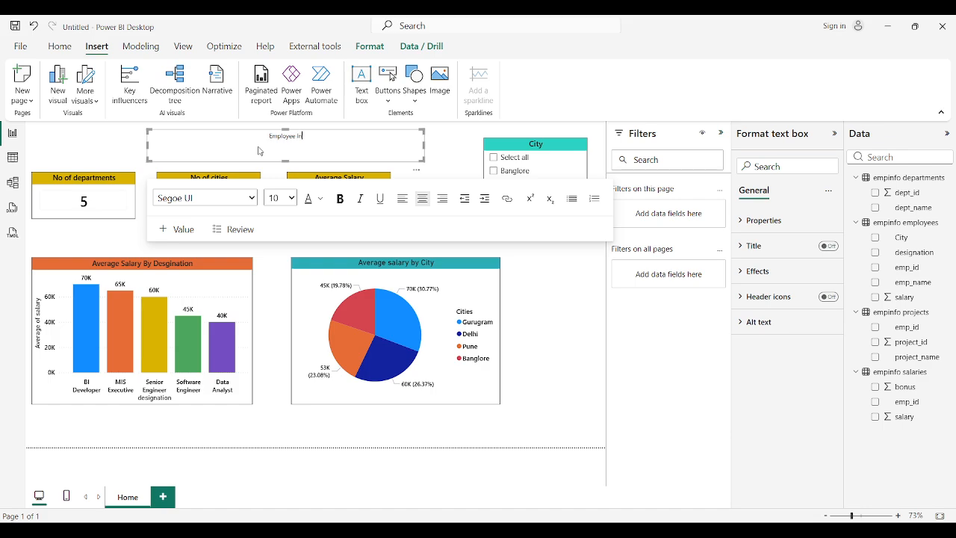
{"action": "type", "text": "formation"}
Format the Employee Information title as bold black Segoe UI Semibold text at size 16 and deselect the text box.
{"action": "key", "text": "ctrl+a"}
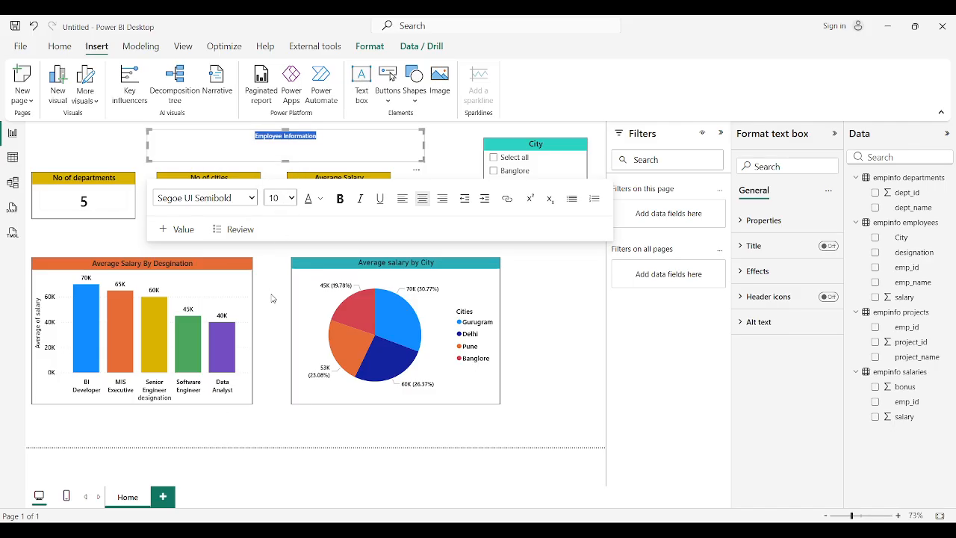
{"action": "left_click", "coordinate": [340, 199]}
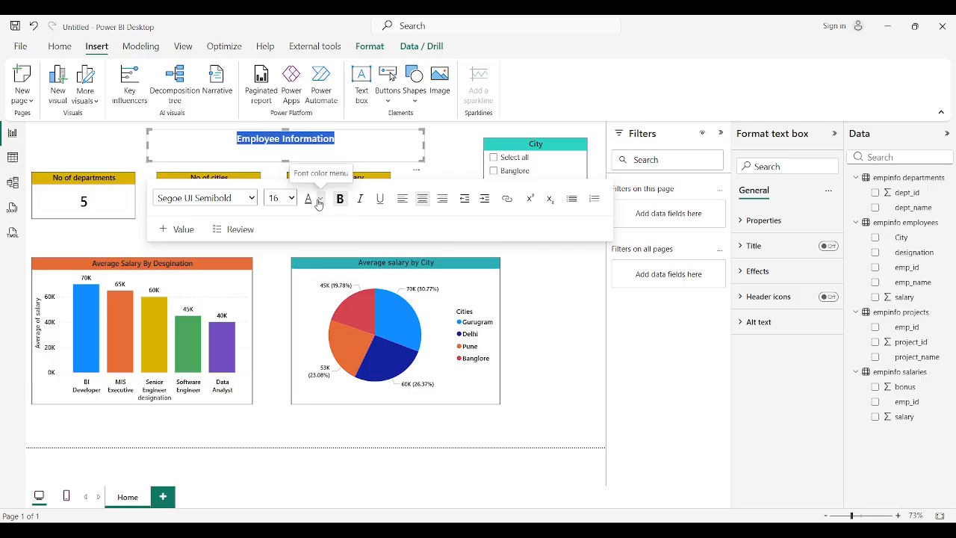
{"action": "left_click", "coordinate": [320, 199]}
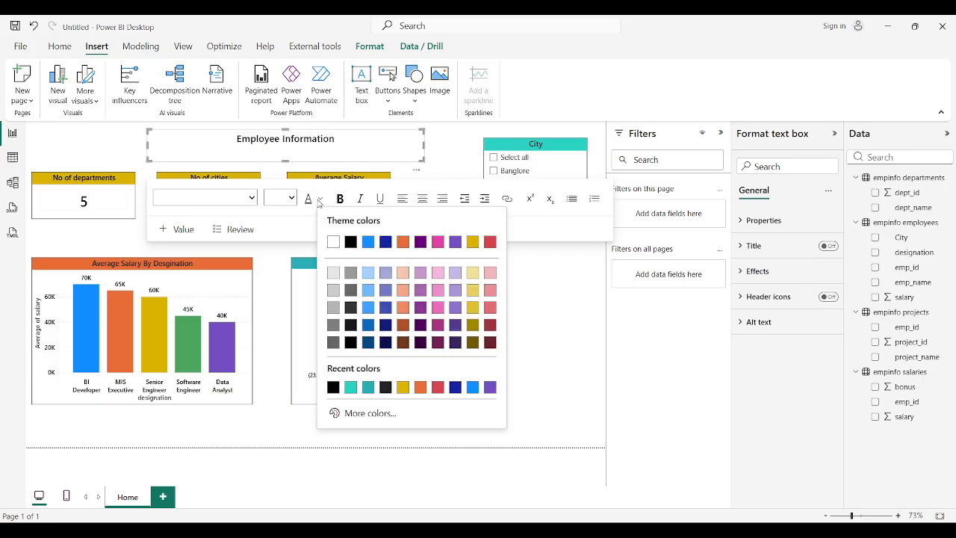
{"action": "left_click", "coordinate": [350, 243]}
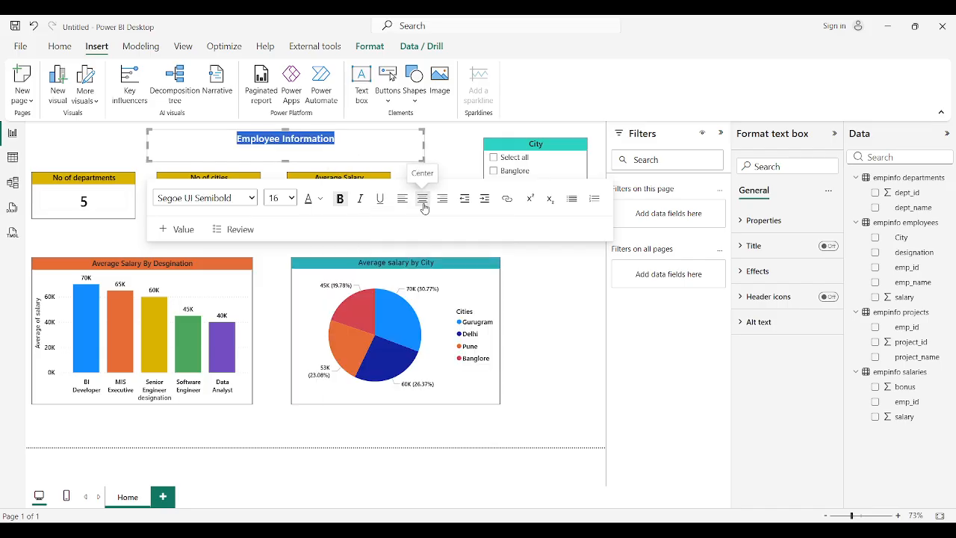
{"action": "left_click", "coordinate": [457, 146]}
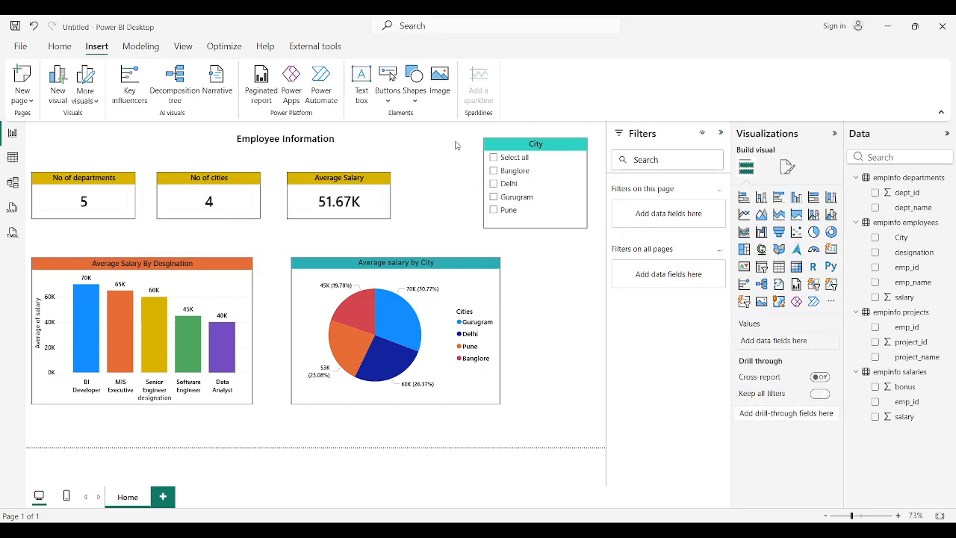